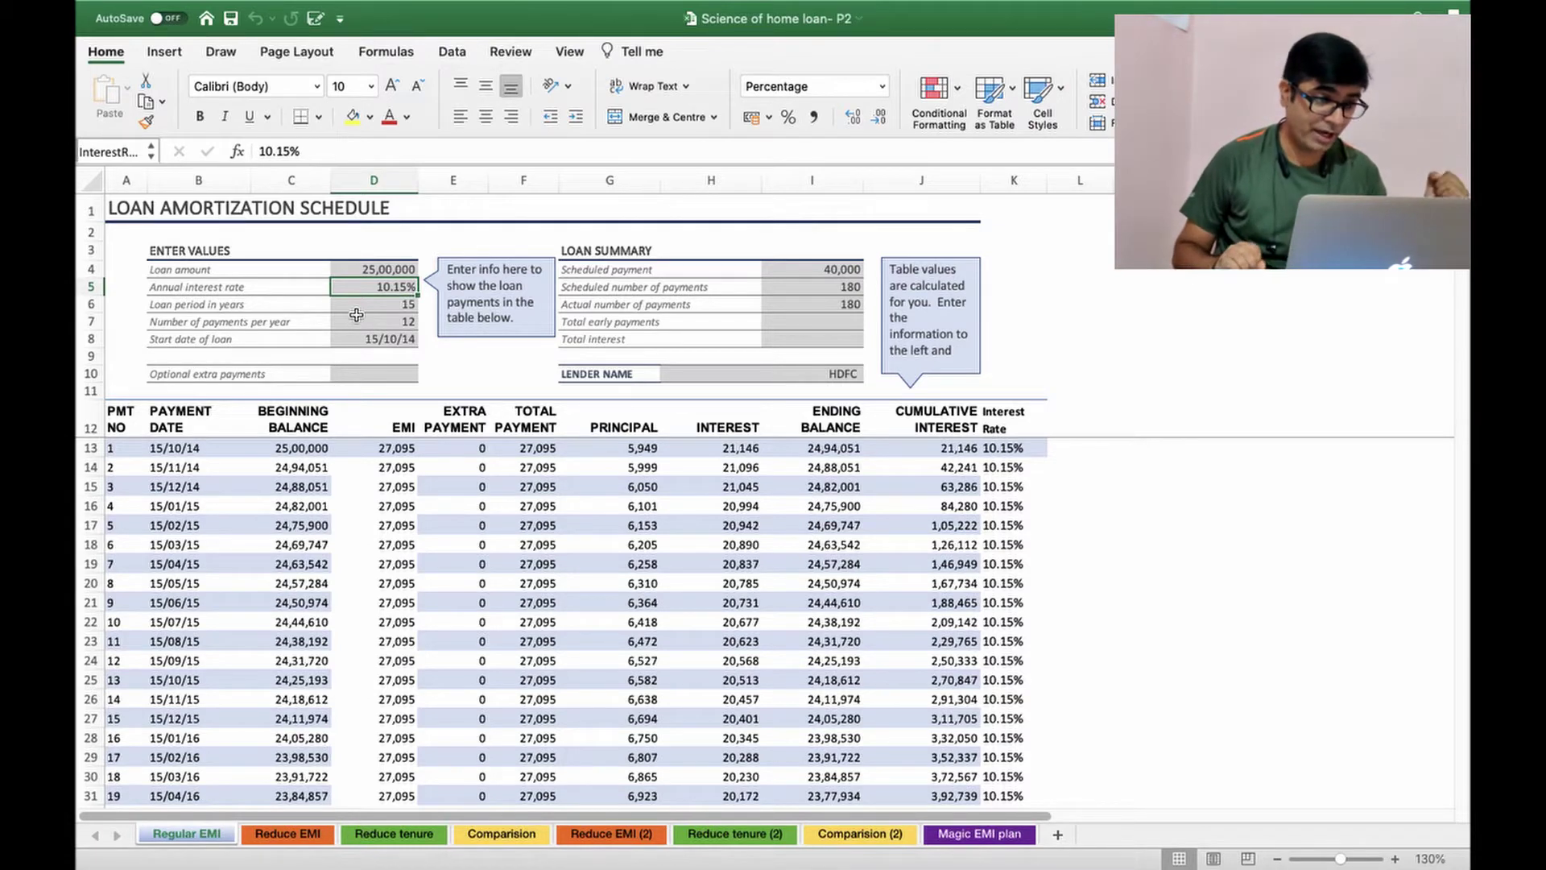
# Step: Review the loan period, payments per year and start date, plus the scheduled payment and payment counts in the loan summary
pyautogui.click(357, 315)
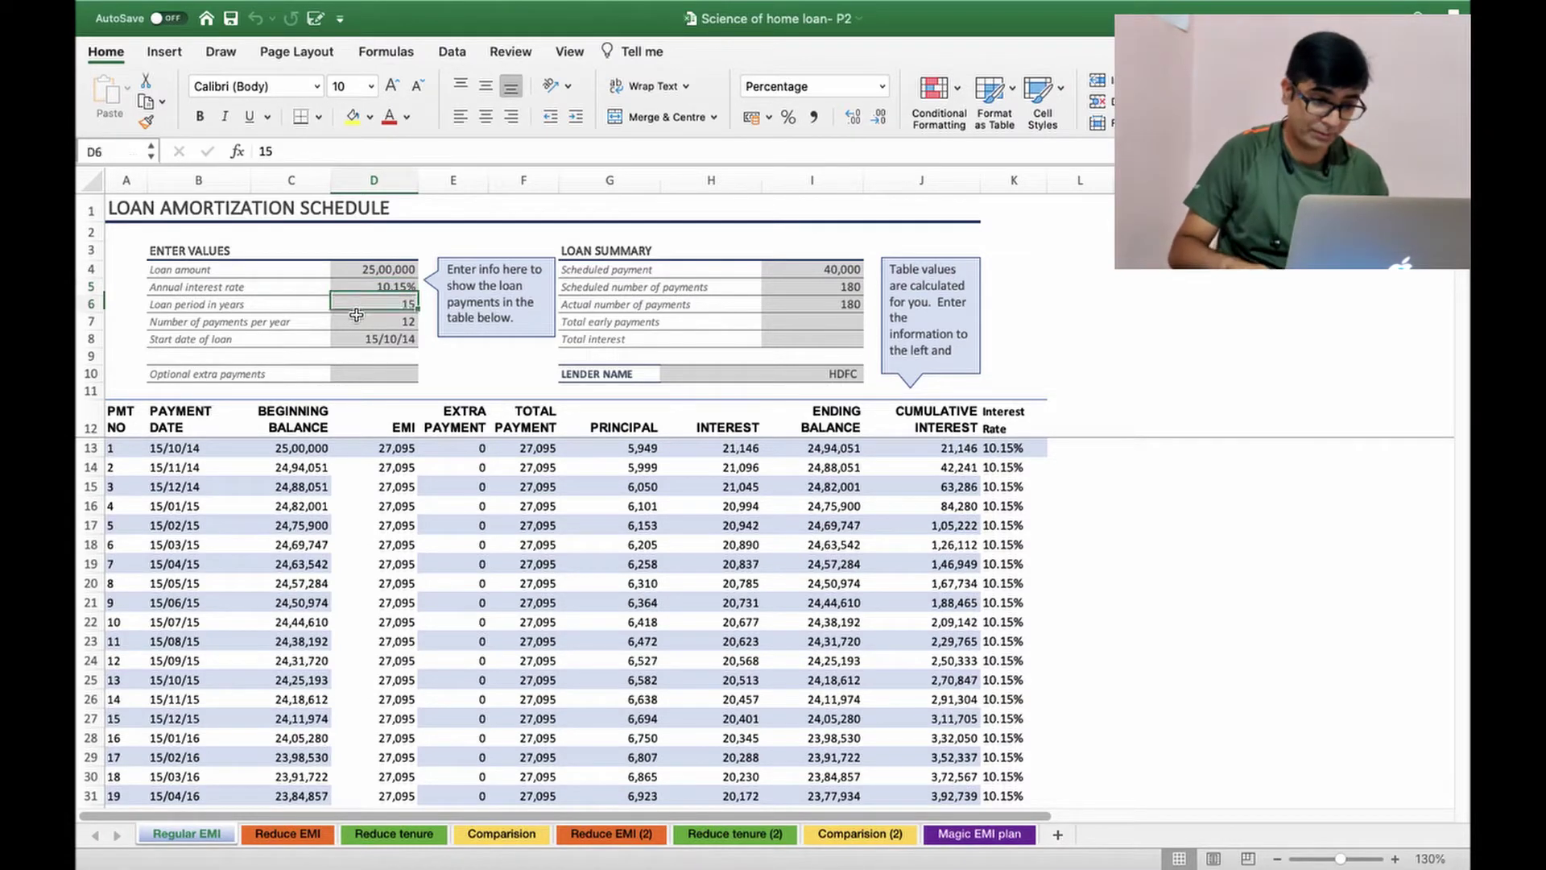
pyautogui.press('Down')
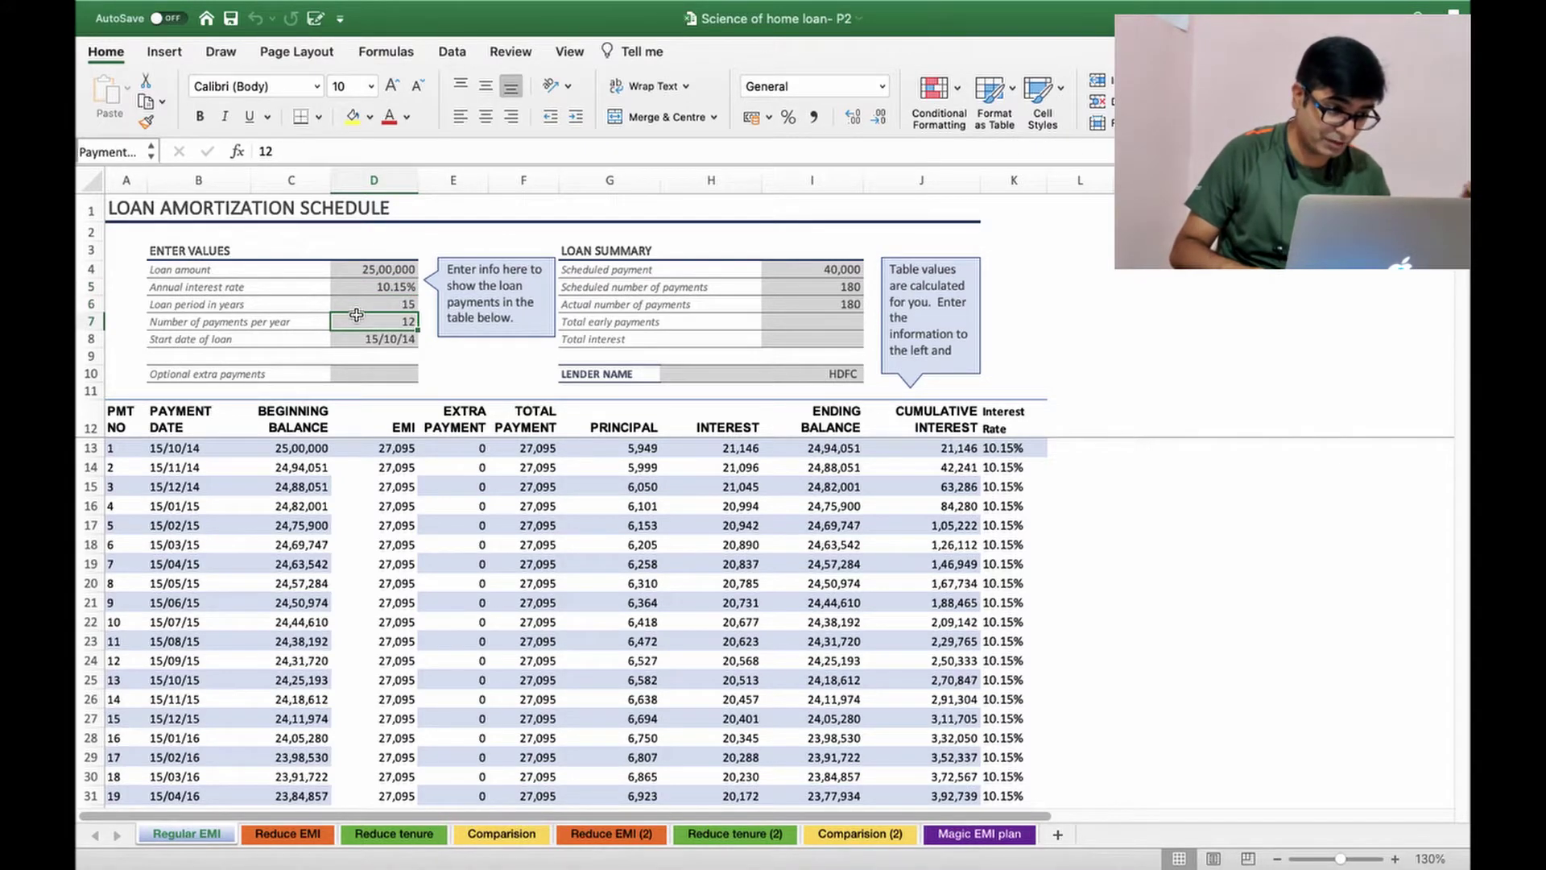
pyautogui.press('Down')
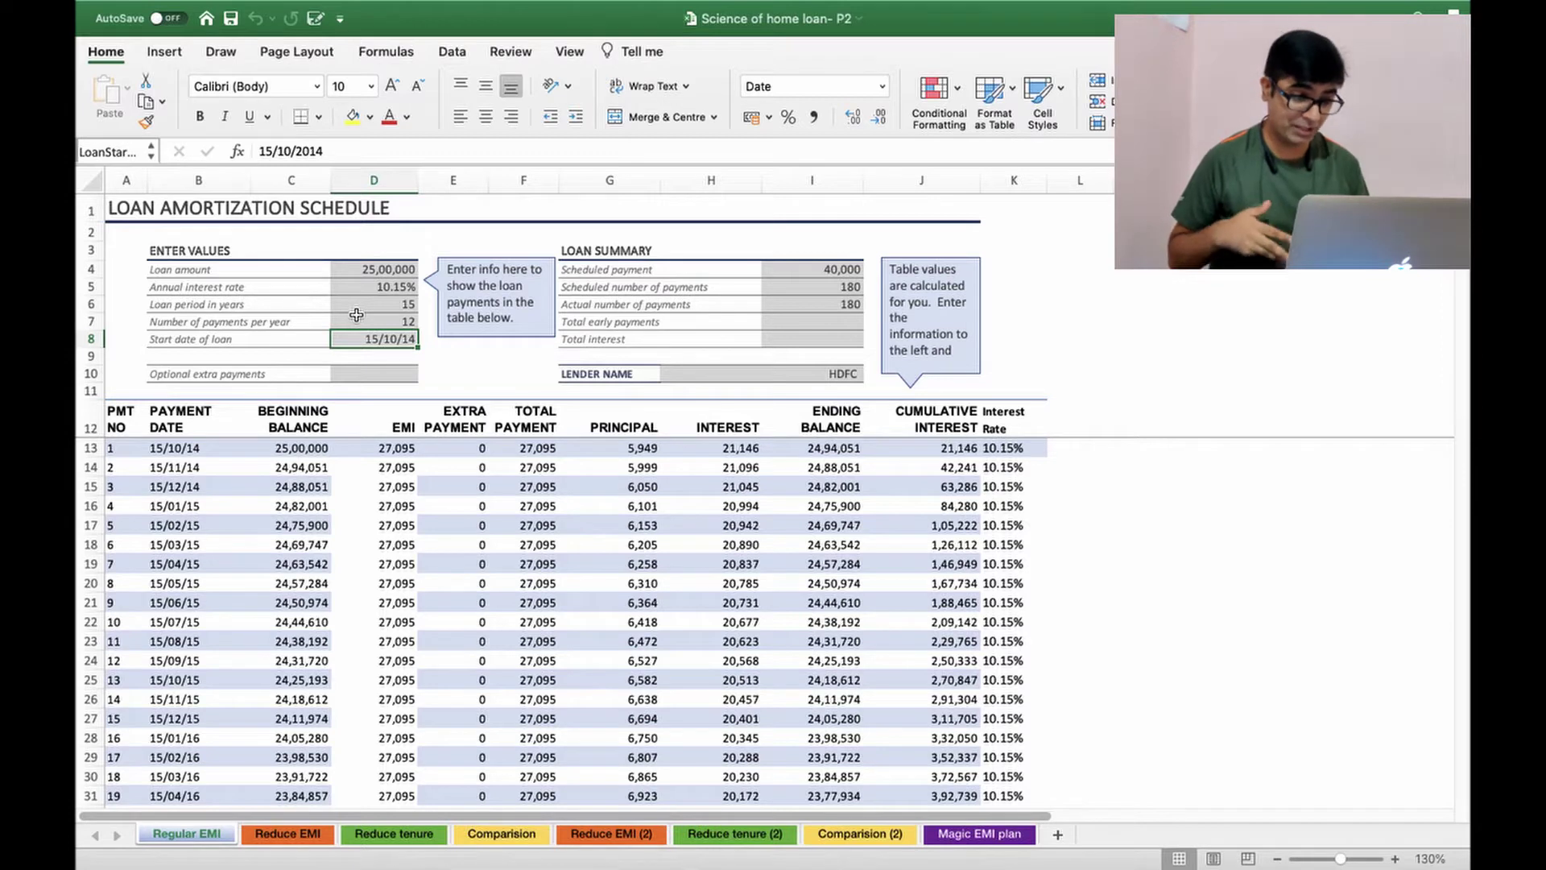
pyautogui.click(812, 269)
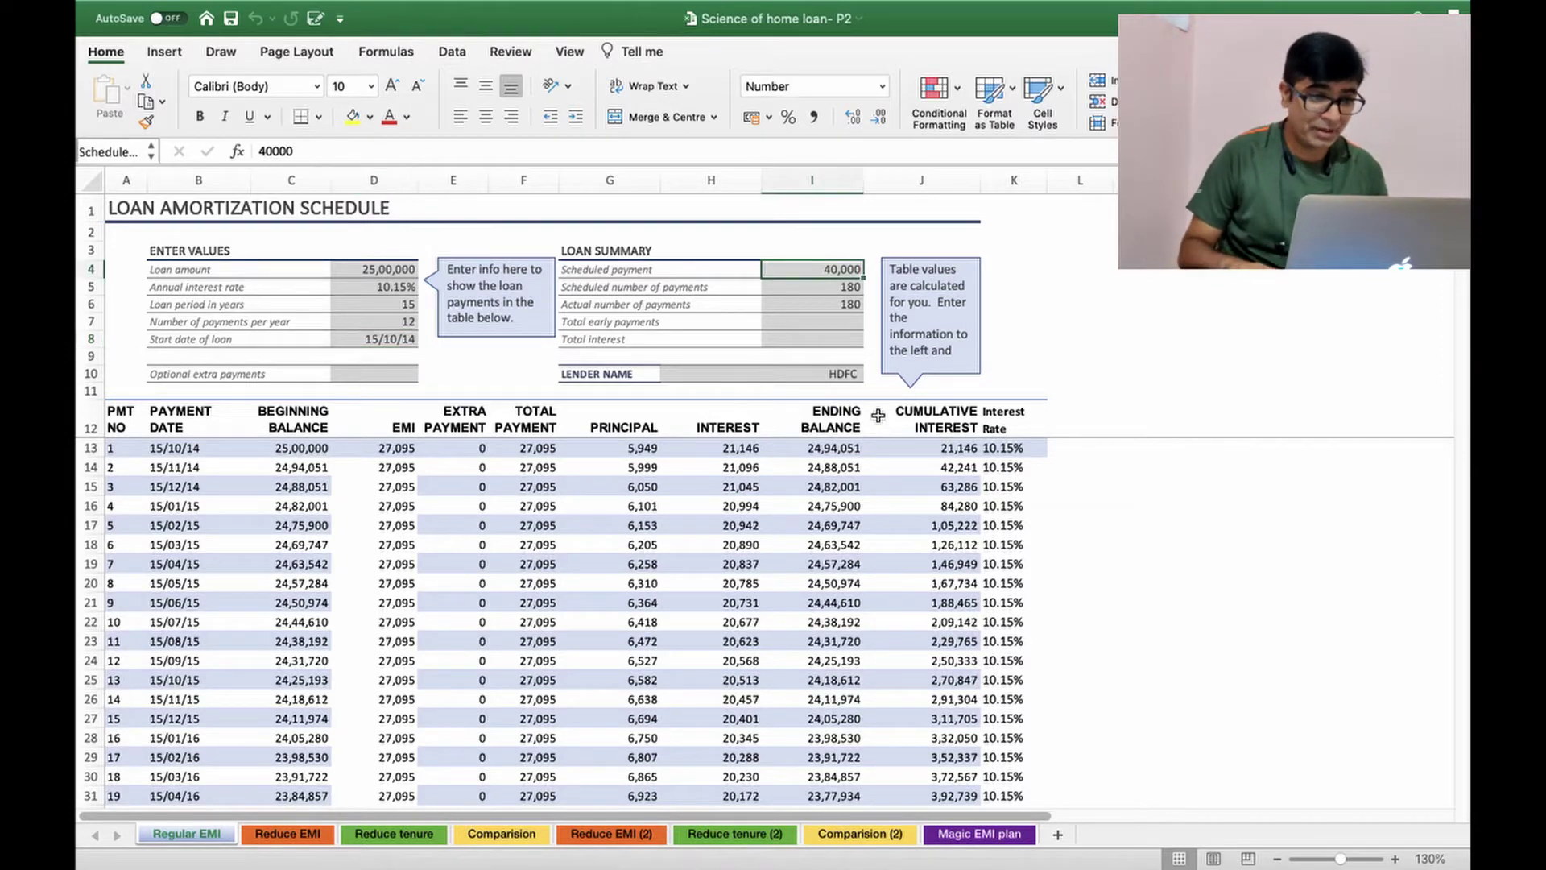
pyautogui.press('Down')
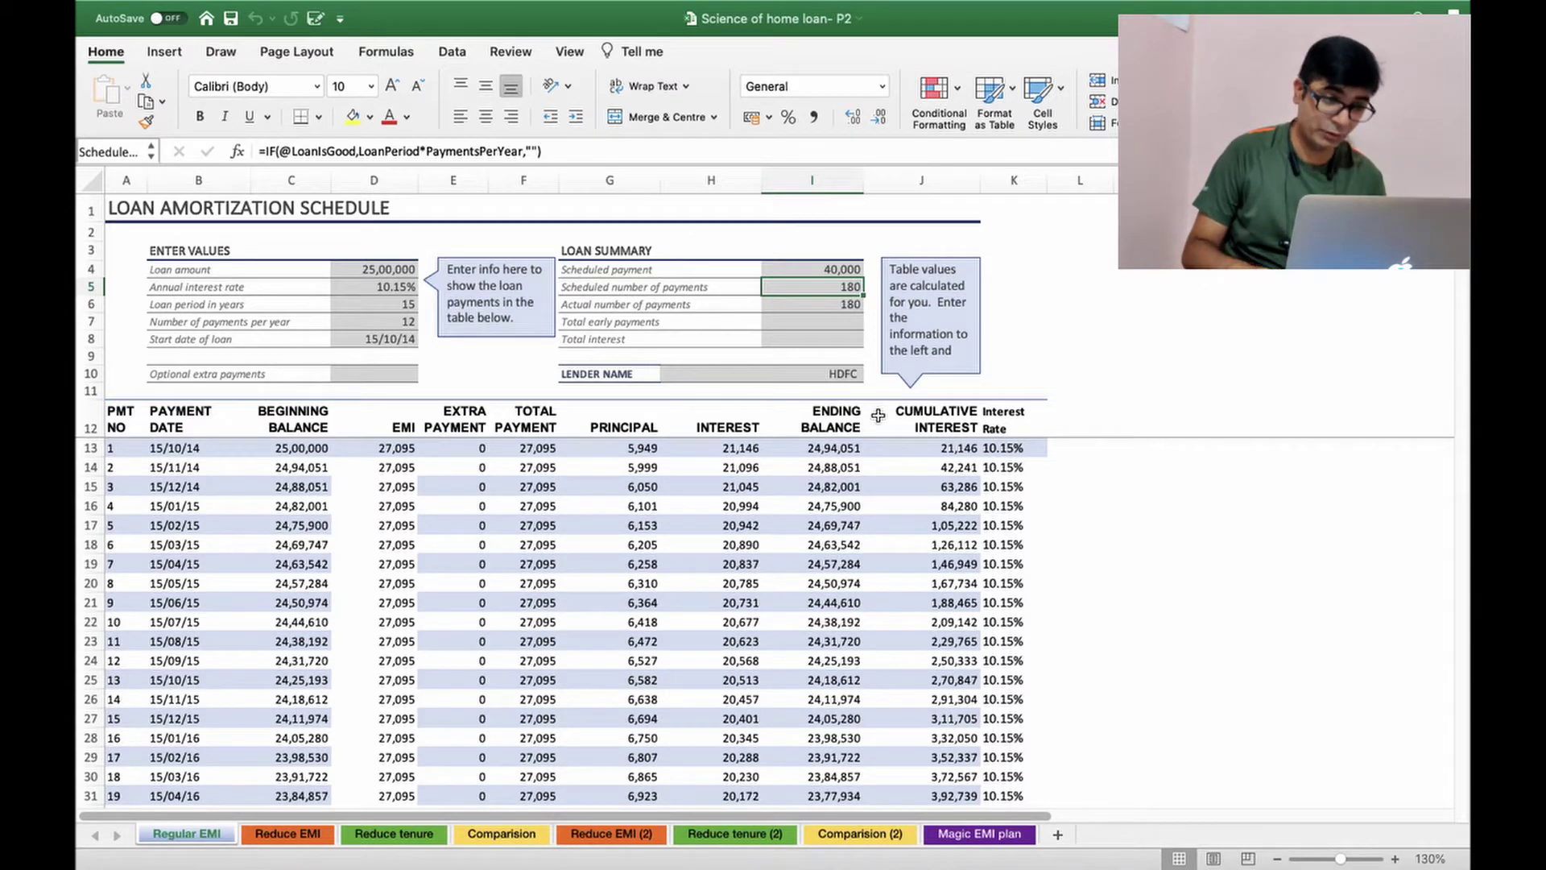
pyautogui.press('Down')
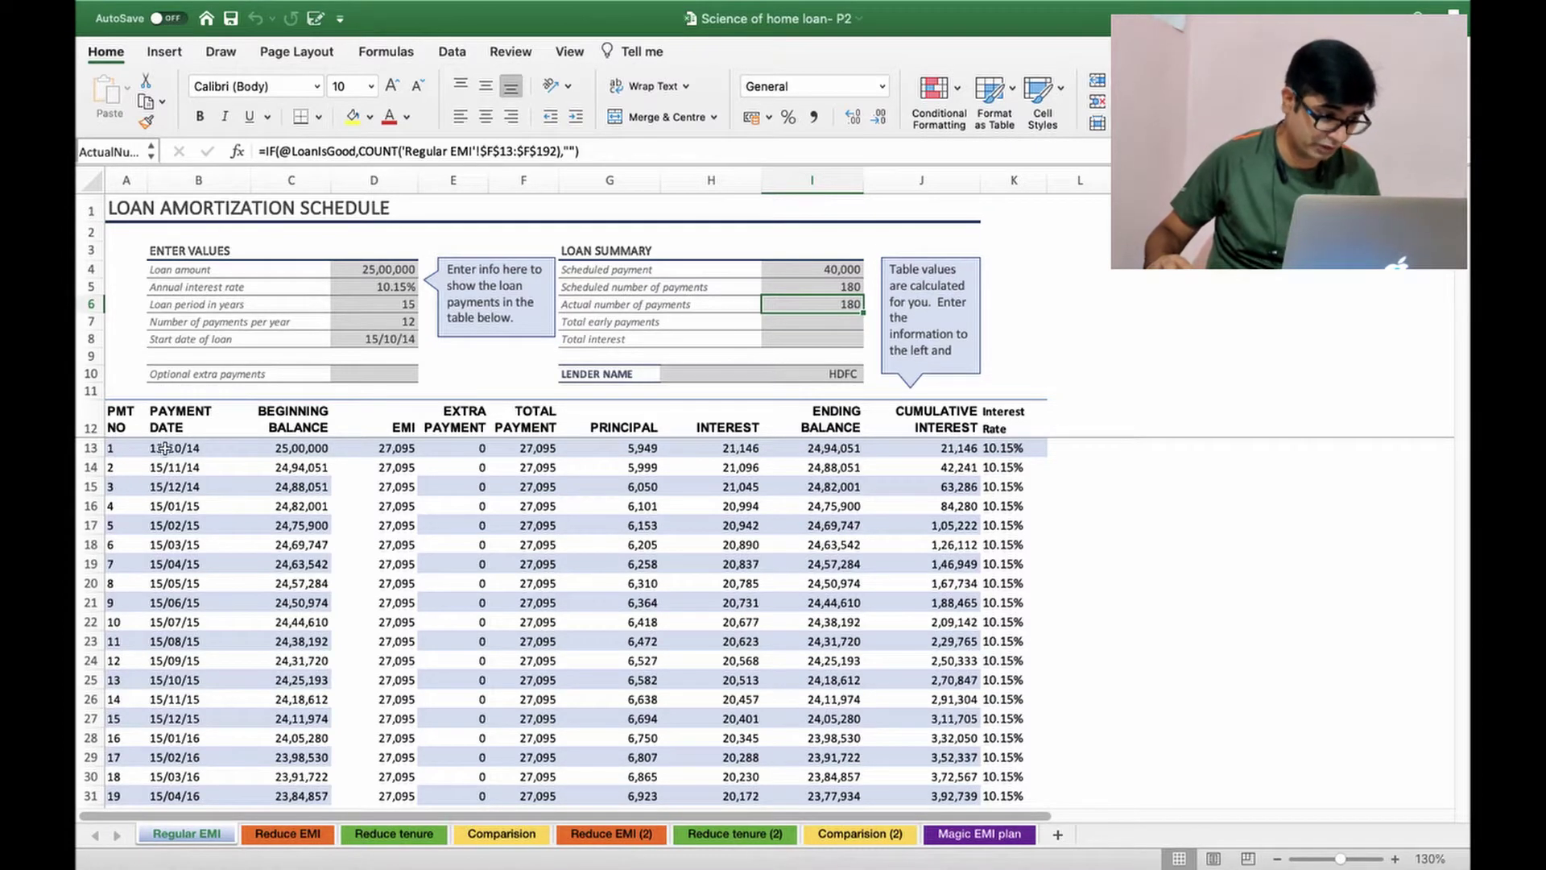
# Step: Examine the first payment row from beginning balance through principal, and inspect the cells referenced by its interest formula
pyautogui.click(319, 449)
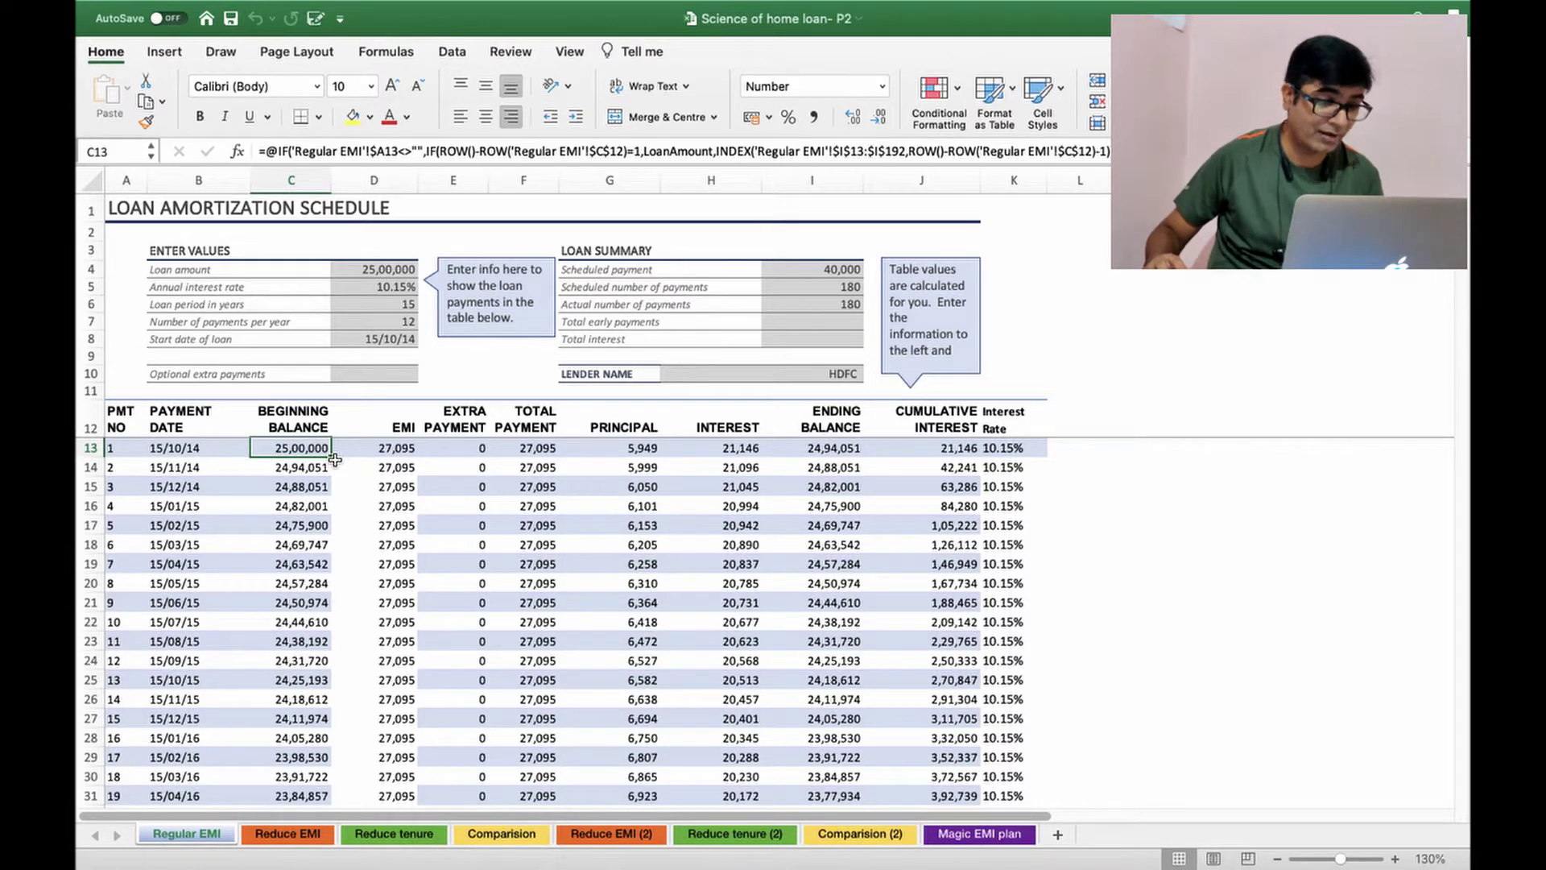
pyautogui.click(377, 448)
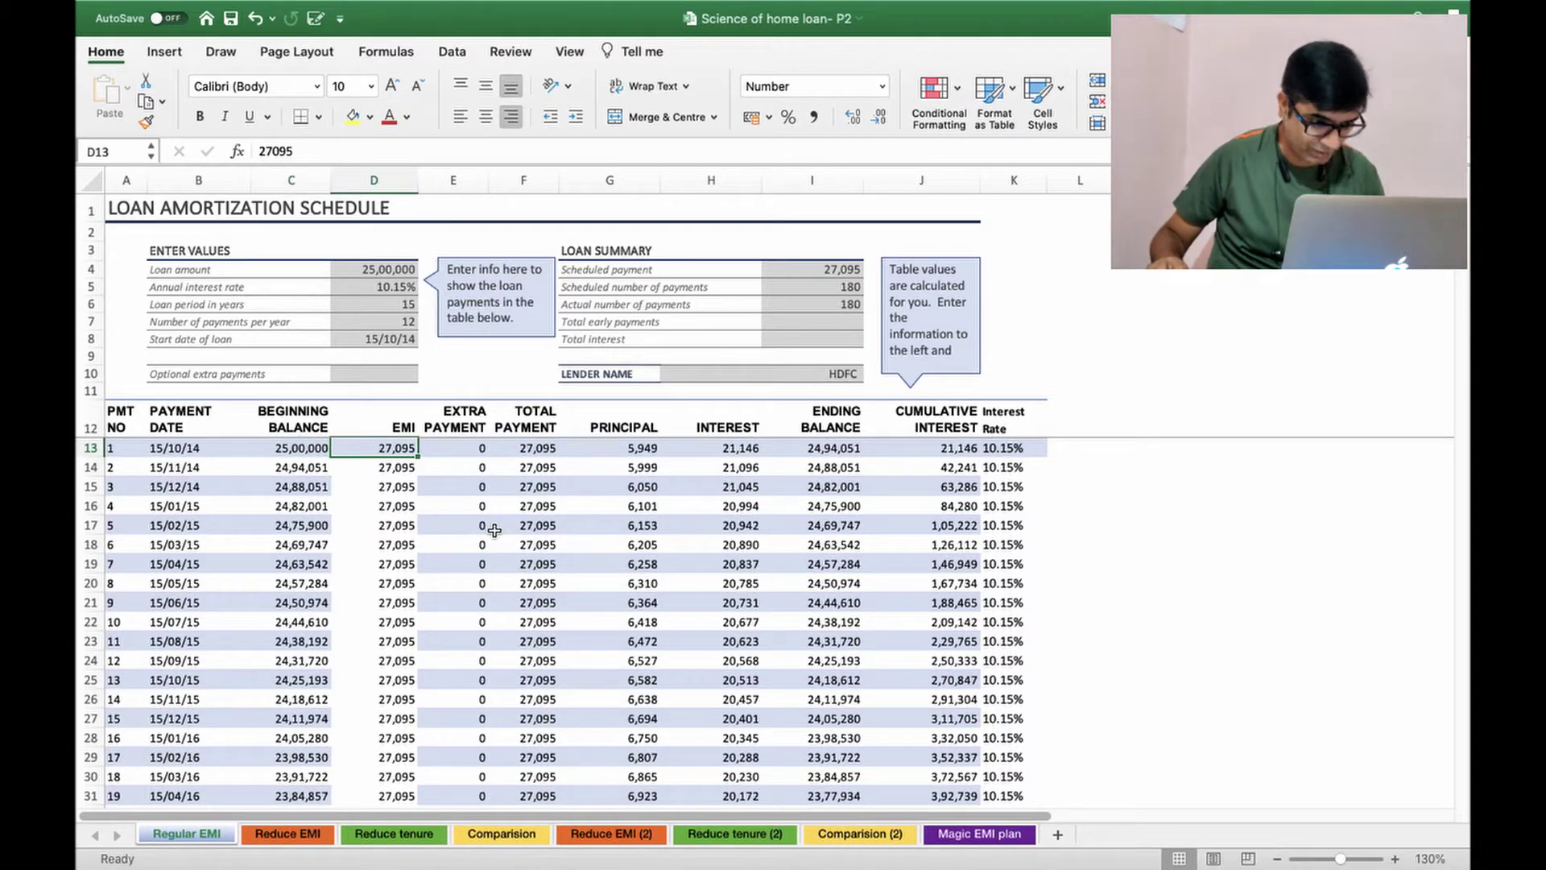
pyautogui.click(453, 445)
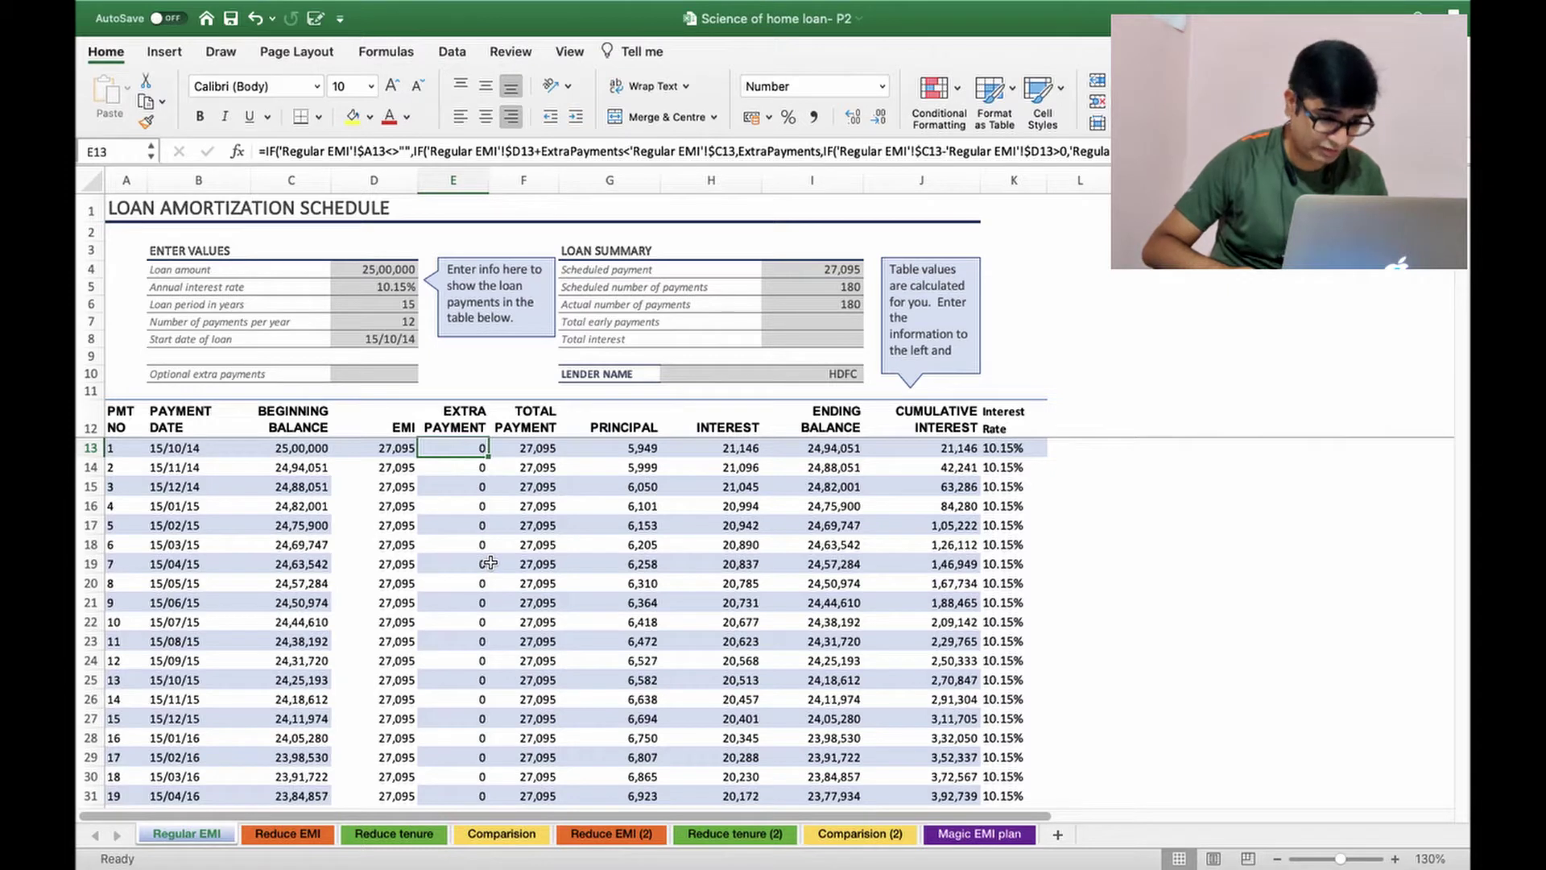
pyautogui.press('Right')
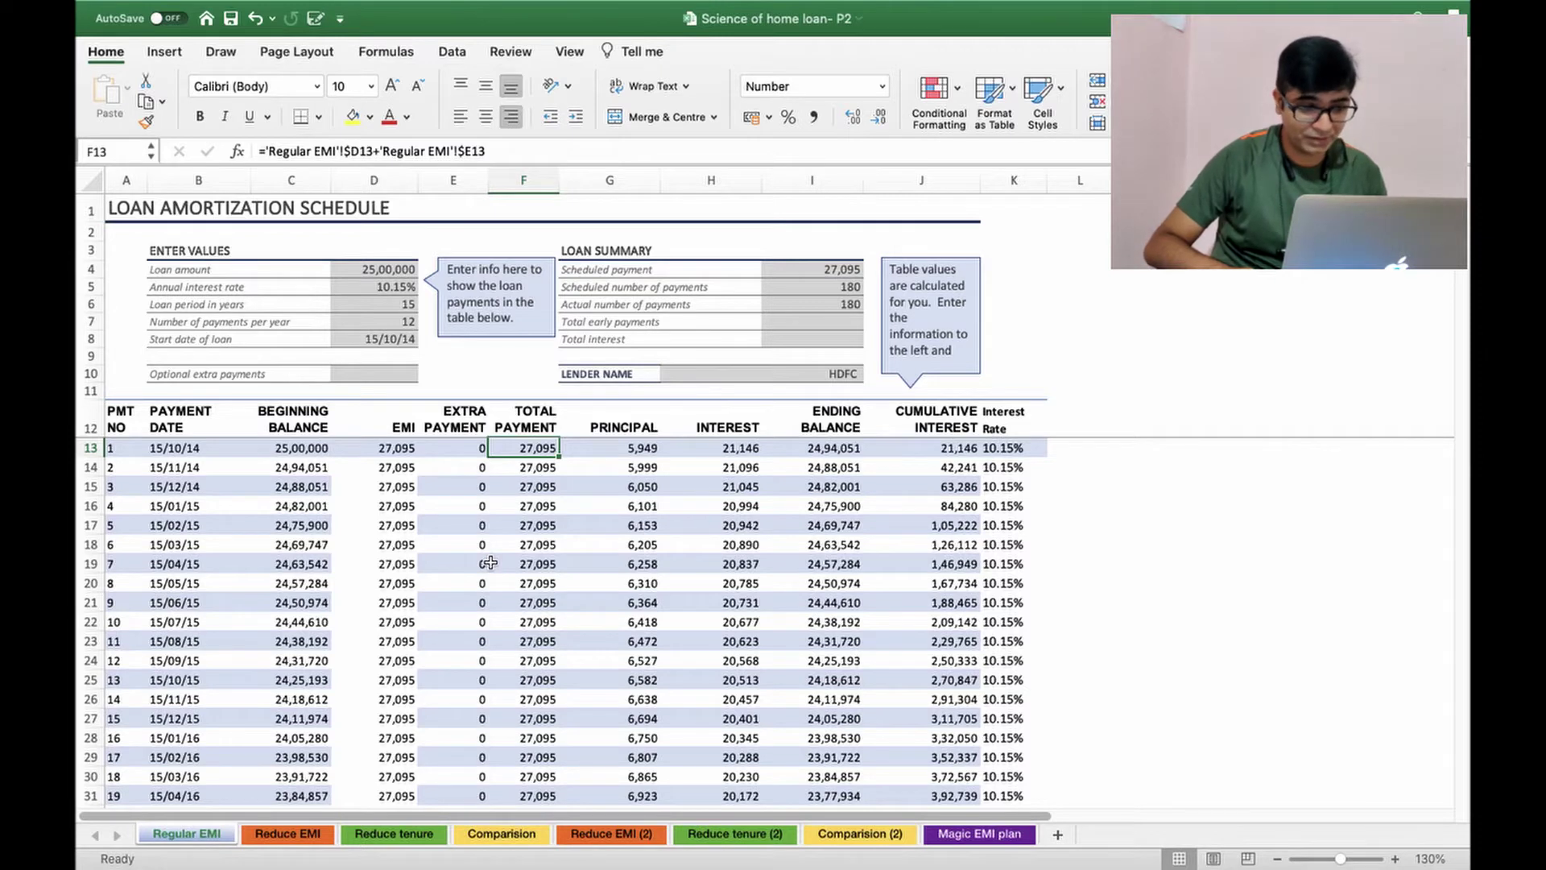
pyautogui.press('Right')
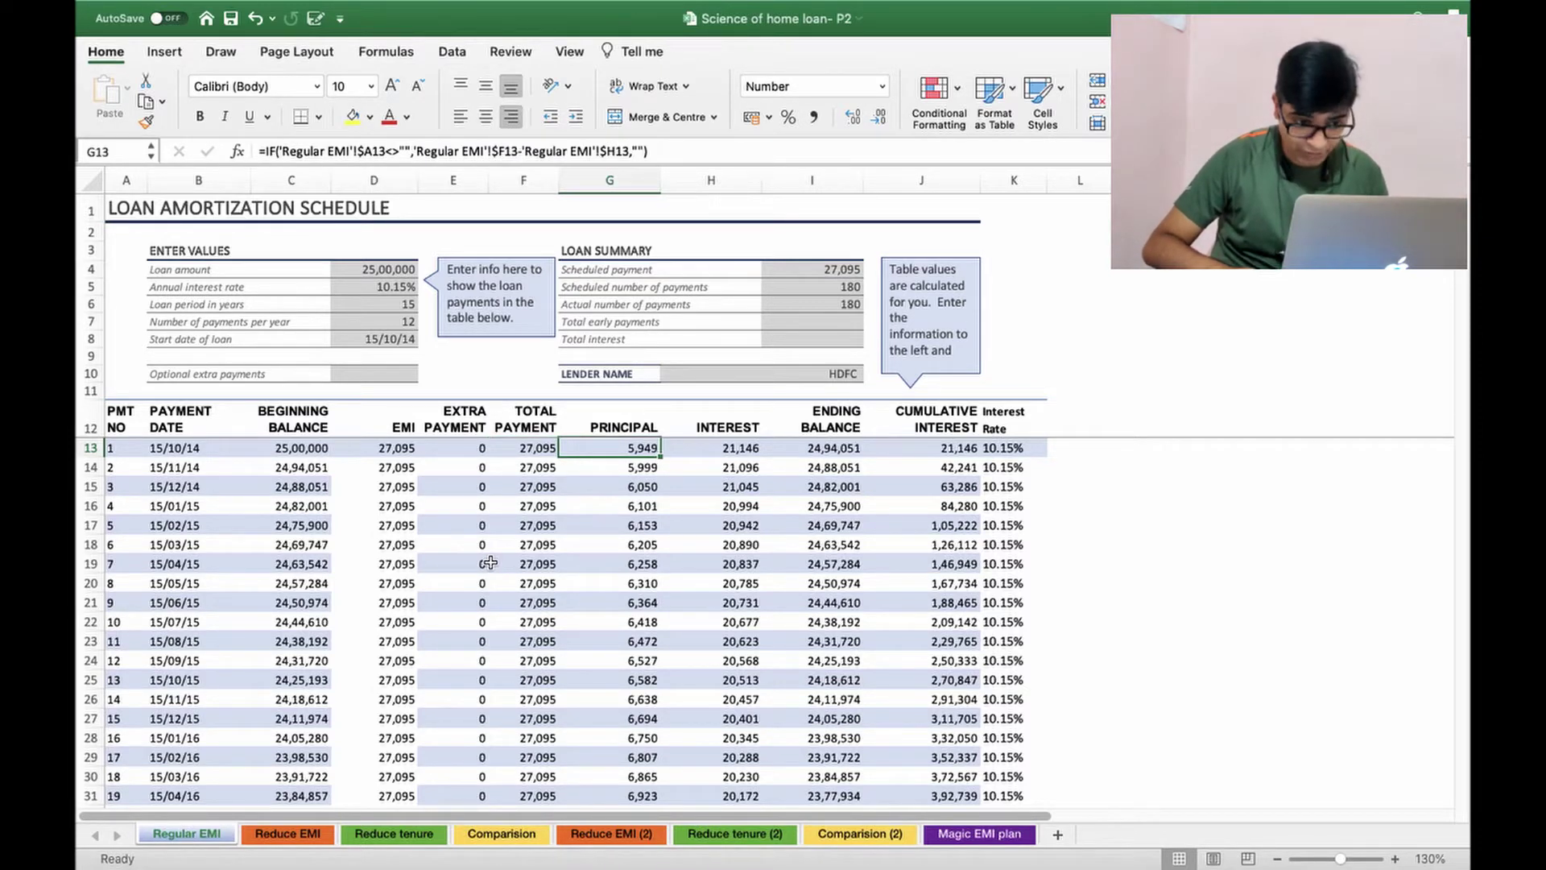
pyautogui.press('Right')
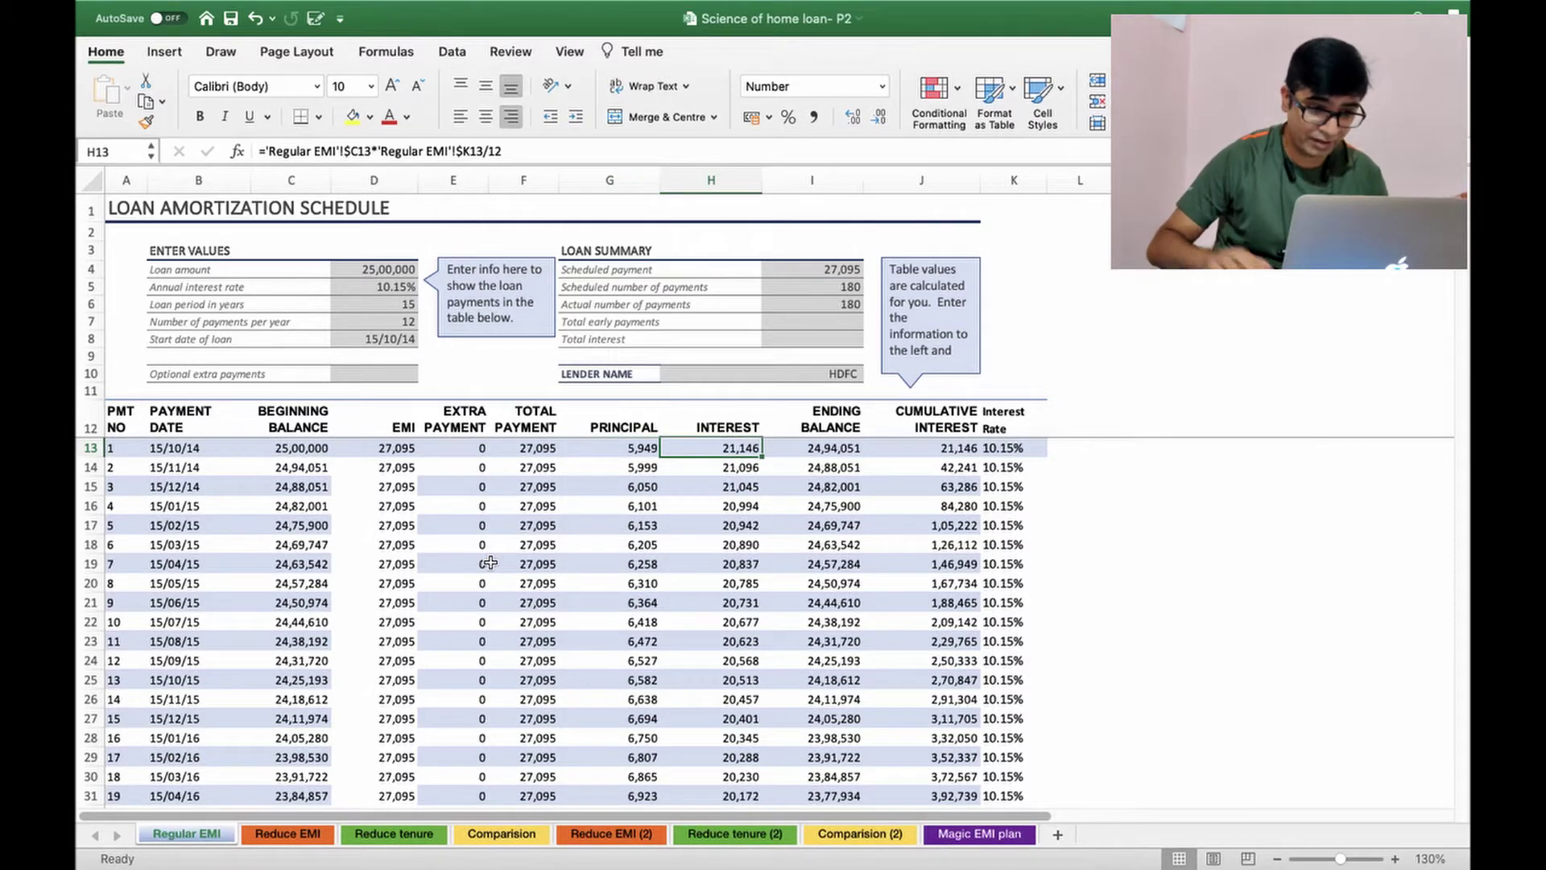
pyautogui.doubleClick(726, 447)
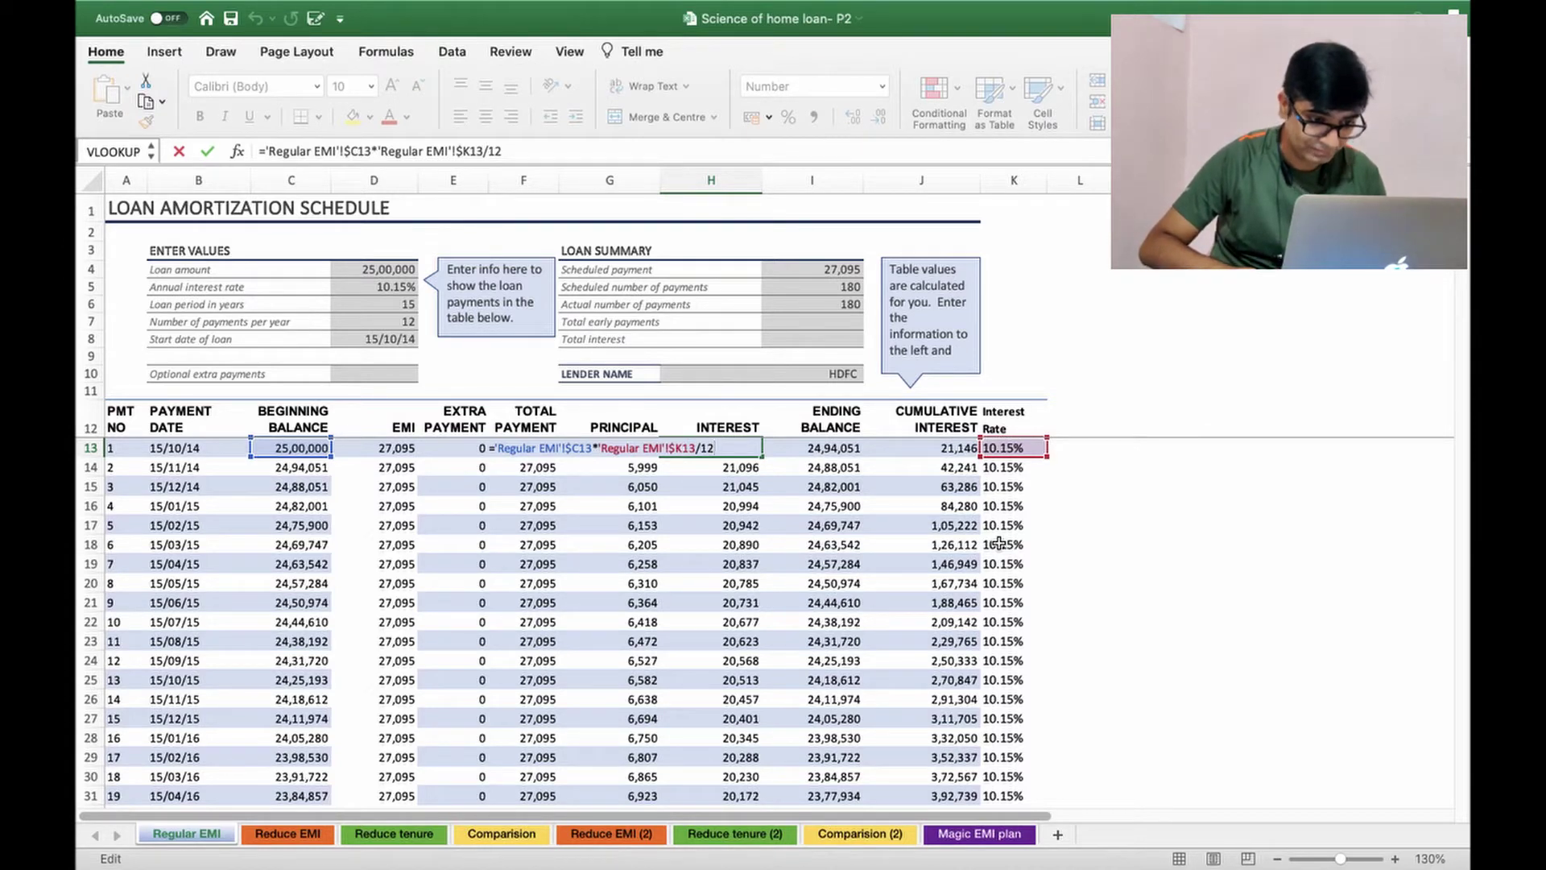
pyautogui.press('Tab')
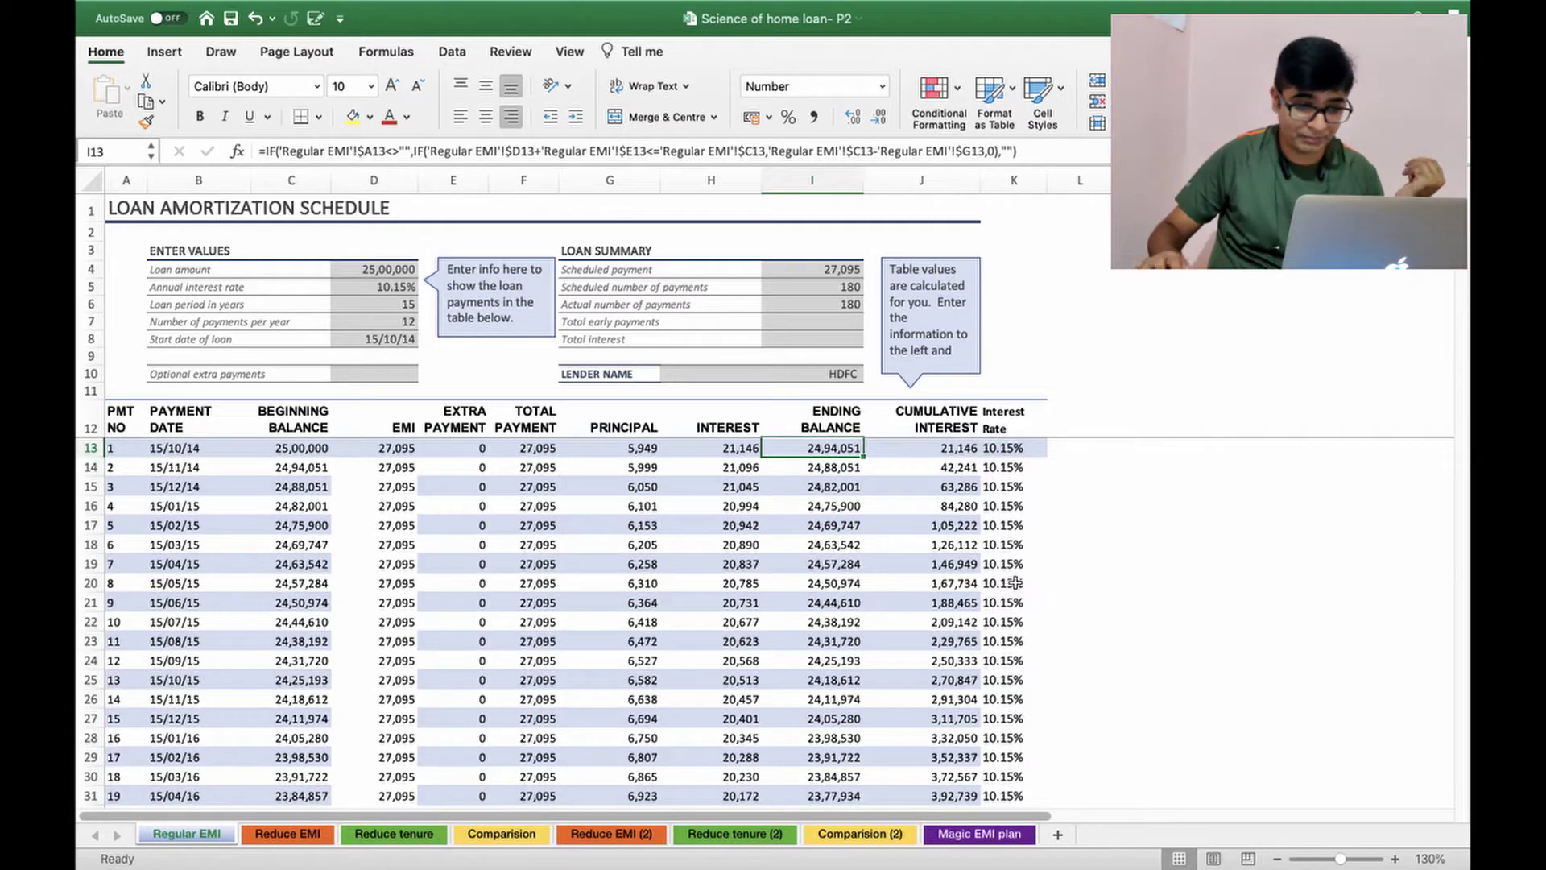
# Step: Inspect the first payment's principal and ending balance formulas, the first two cumulative interest cells, and the first payment's interest rate
pyautogui.click(659, 455)
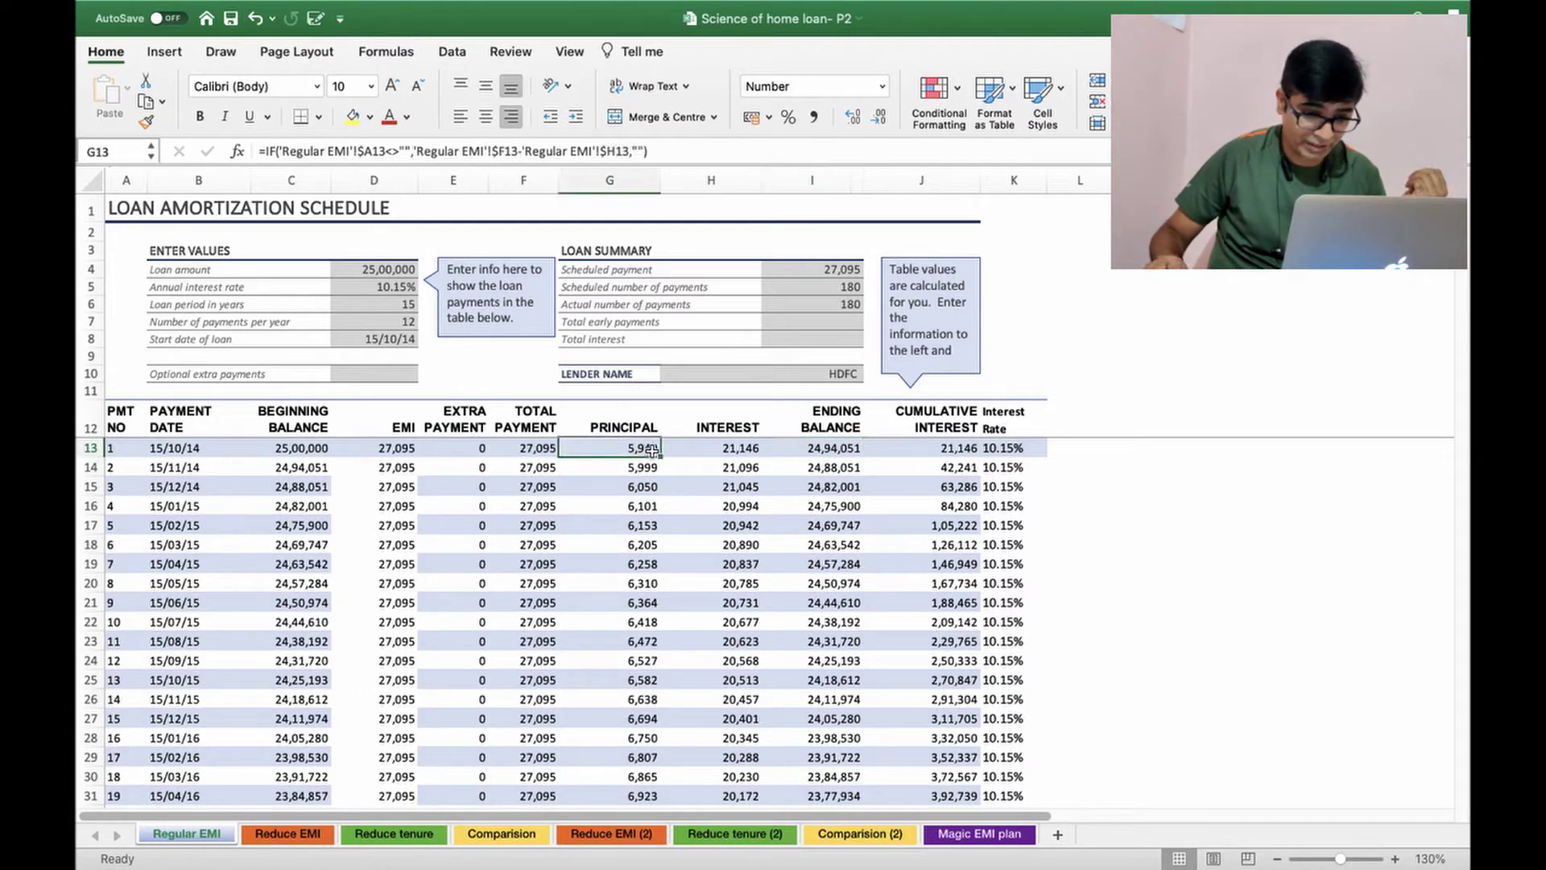
pyautogui.doubleClick(823, 446)
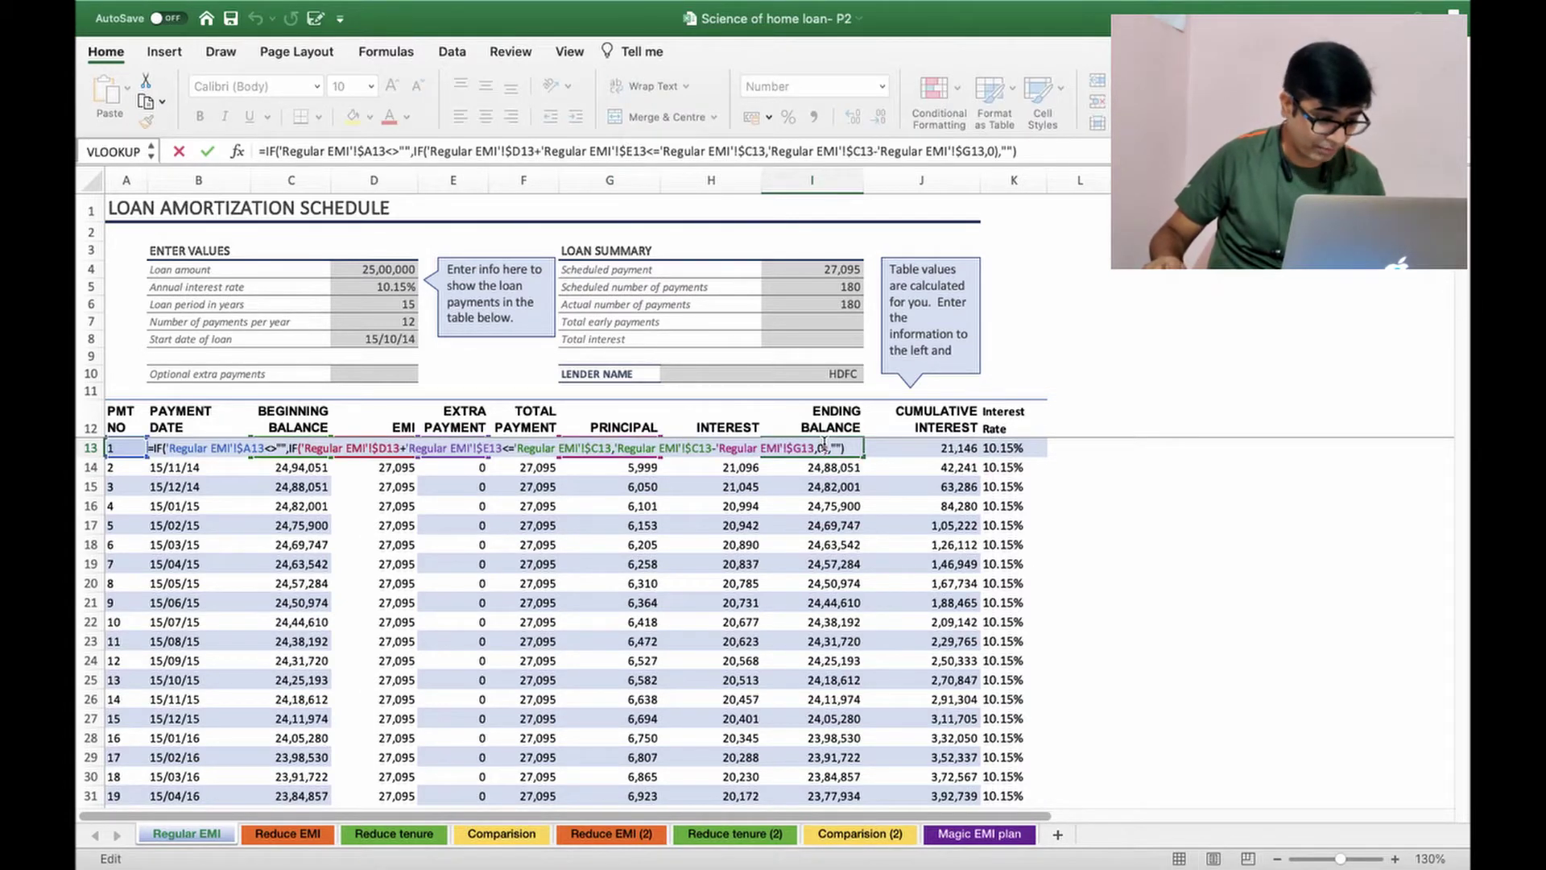
pyautogui.press('Escape')
pyautogui.click(926, 448)
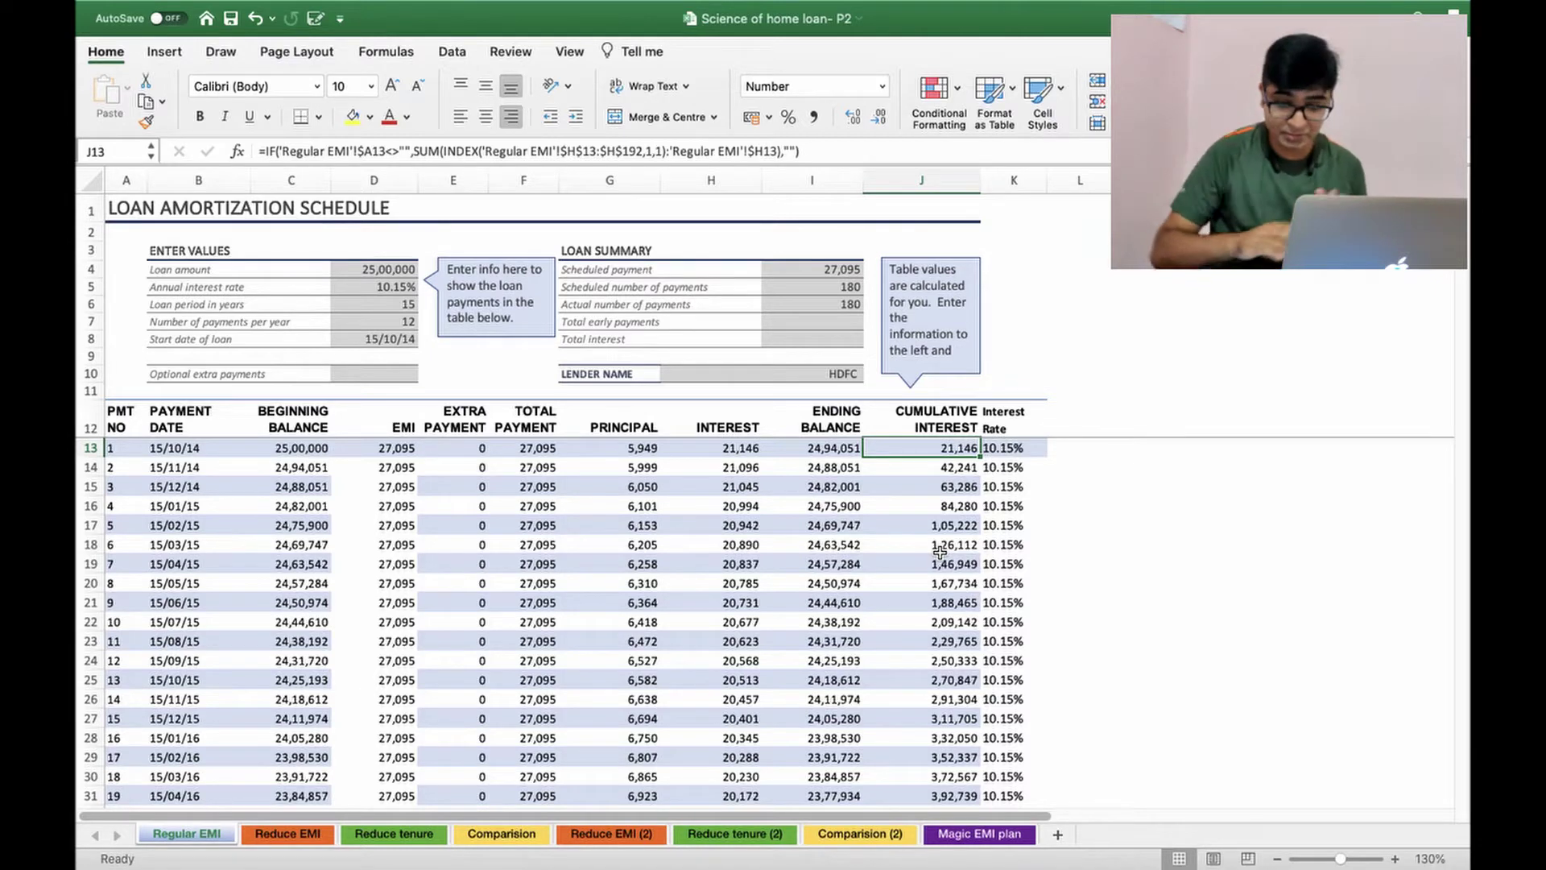
pyautogui.press('Down')
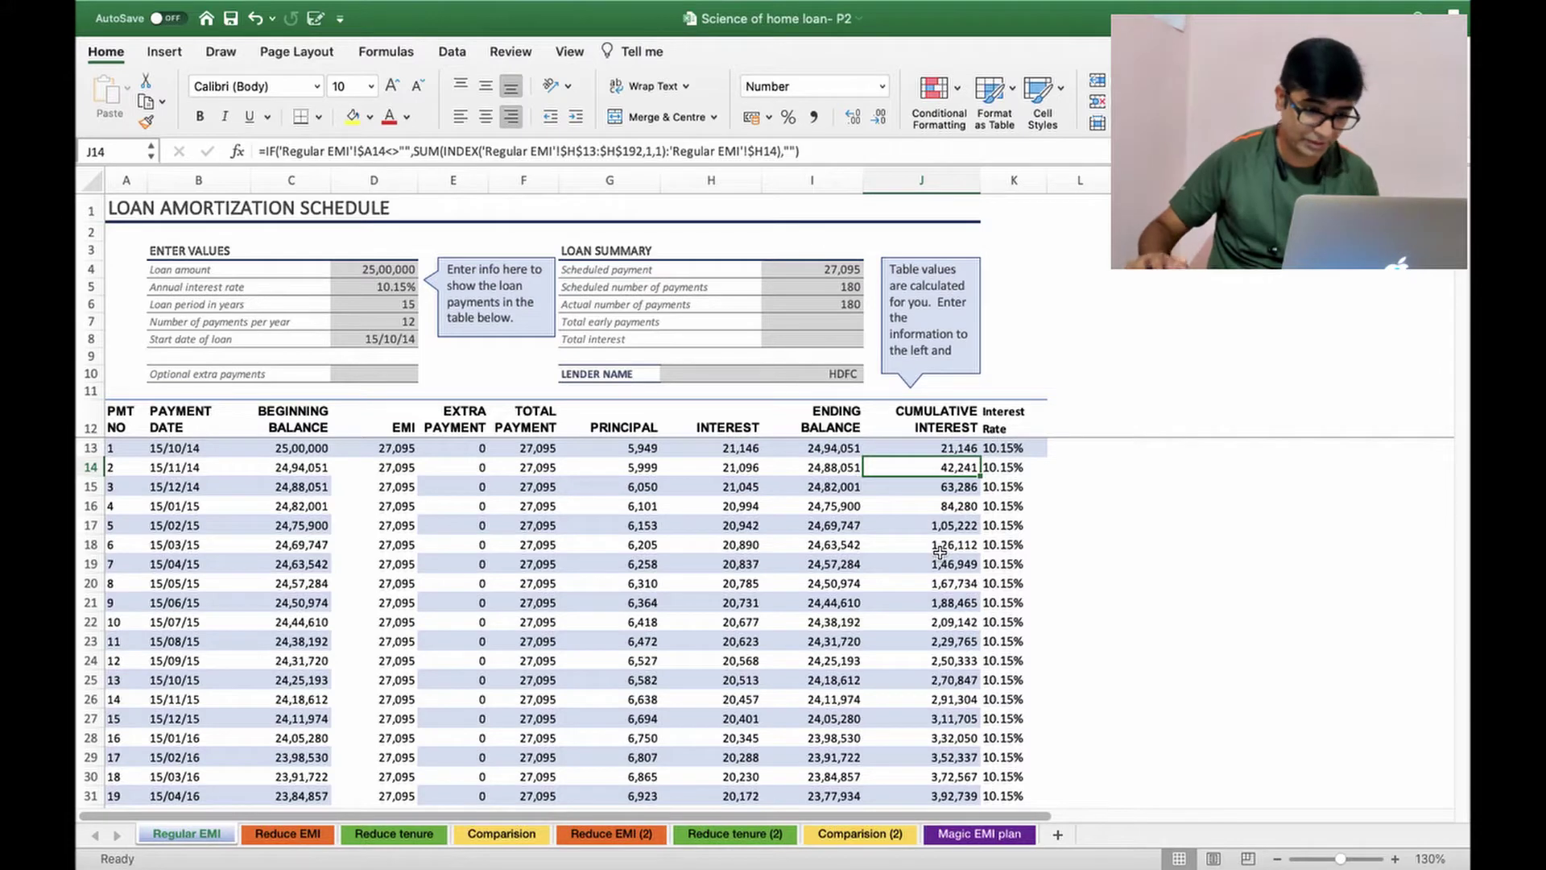
pyautogui.click(1000, 448)
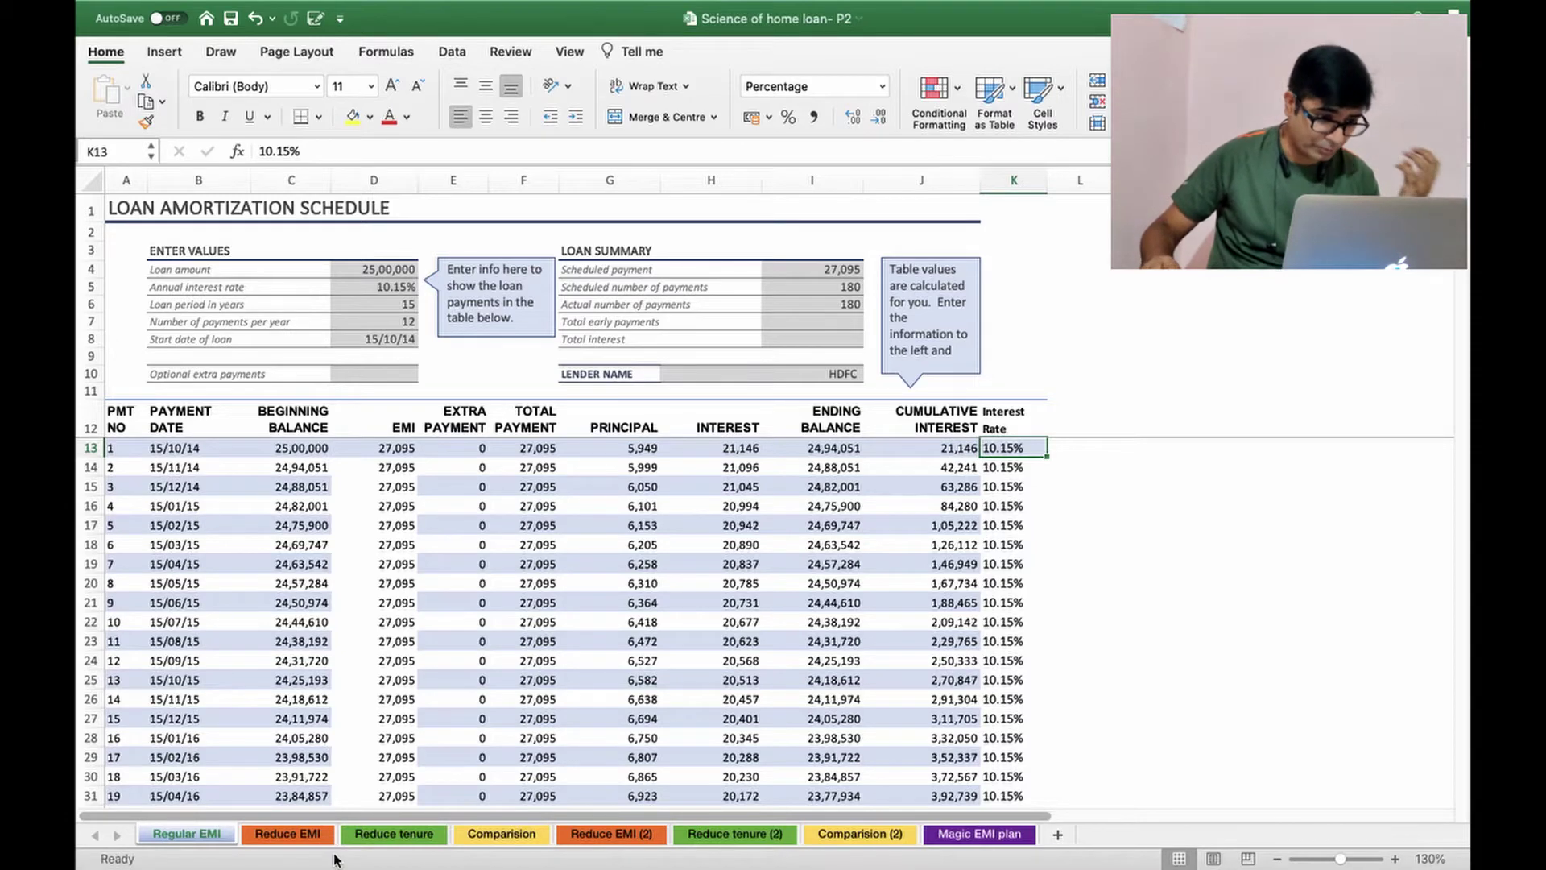
# Step: Check the payment number and date in the schedule's last row, and return to the first payment row
pyautogui.click(301, 657)
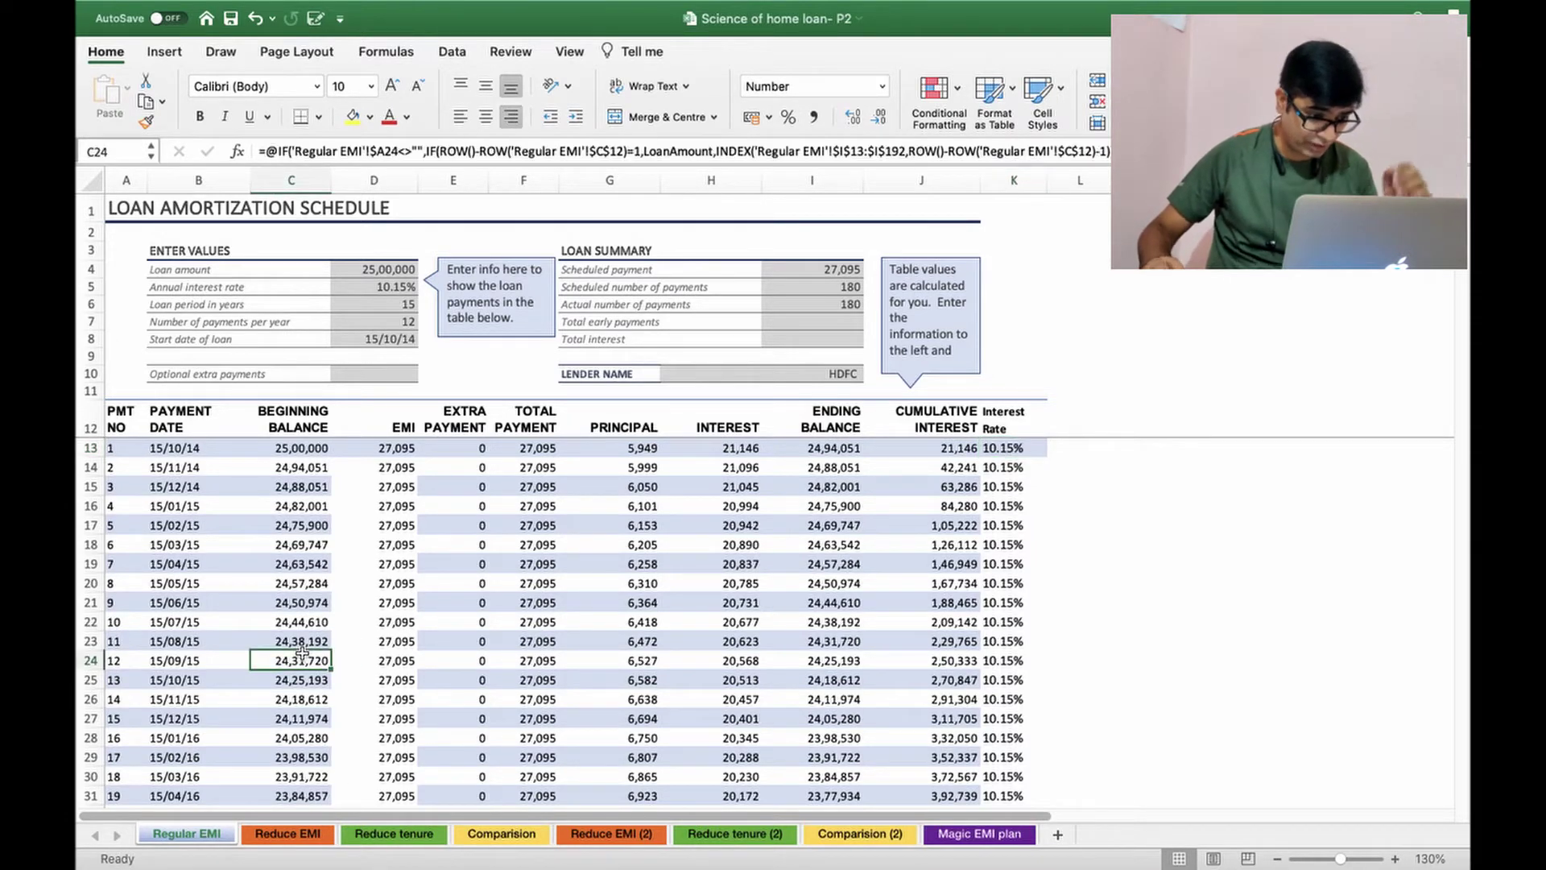
pyautogui.hotkey('ctrl', 'Down')
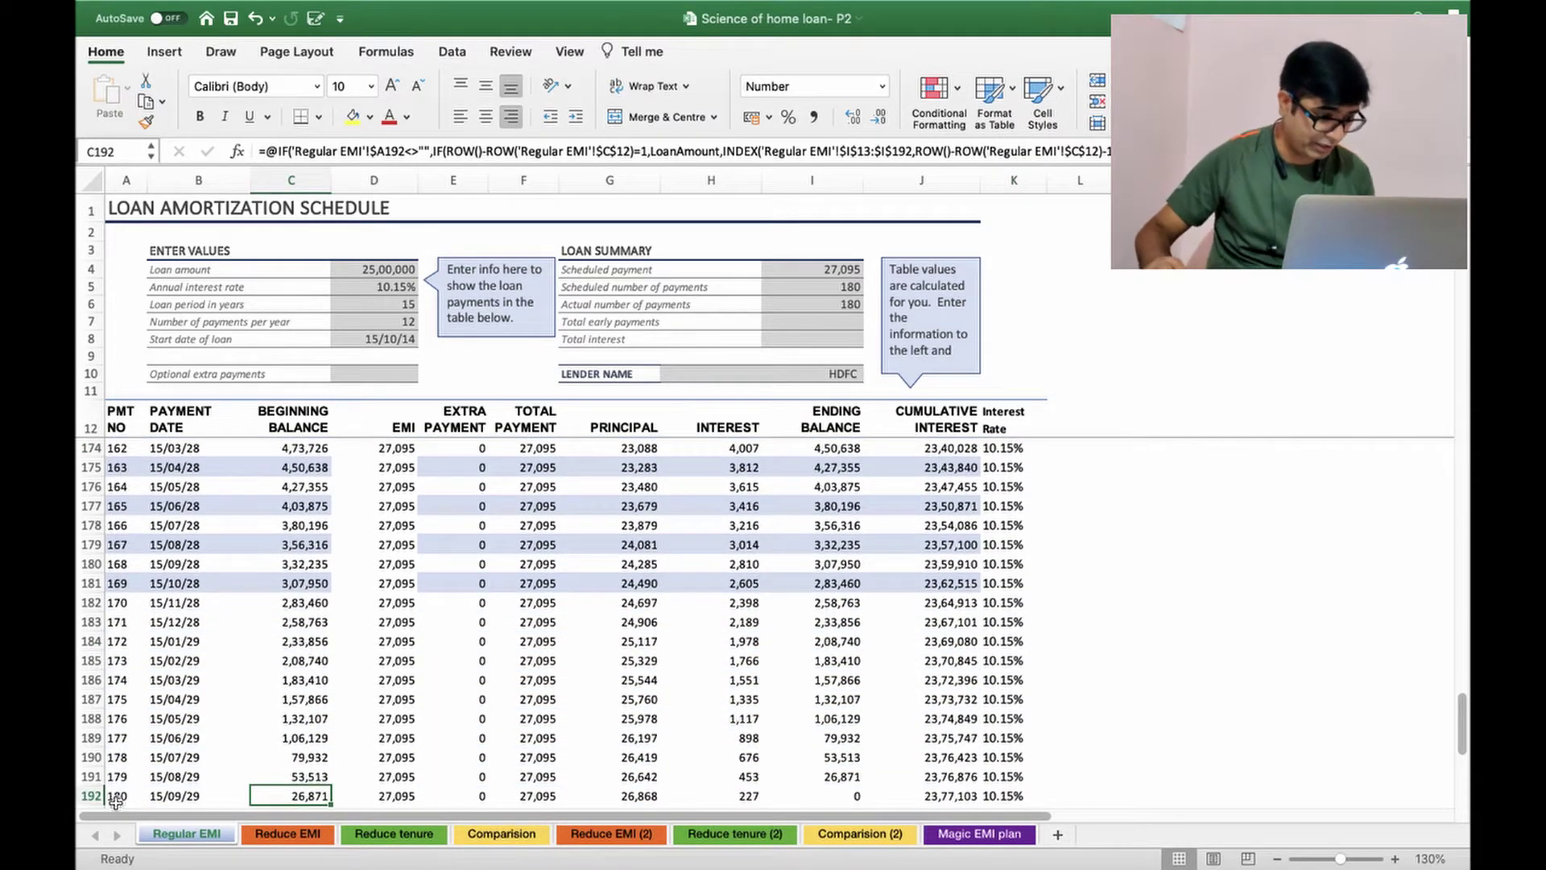
pyautogui.click(117, 796)
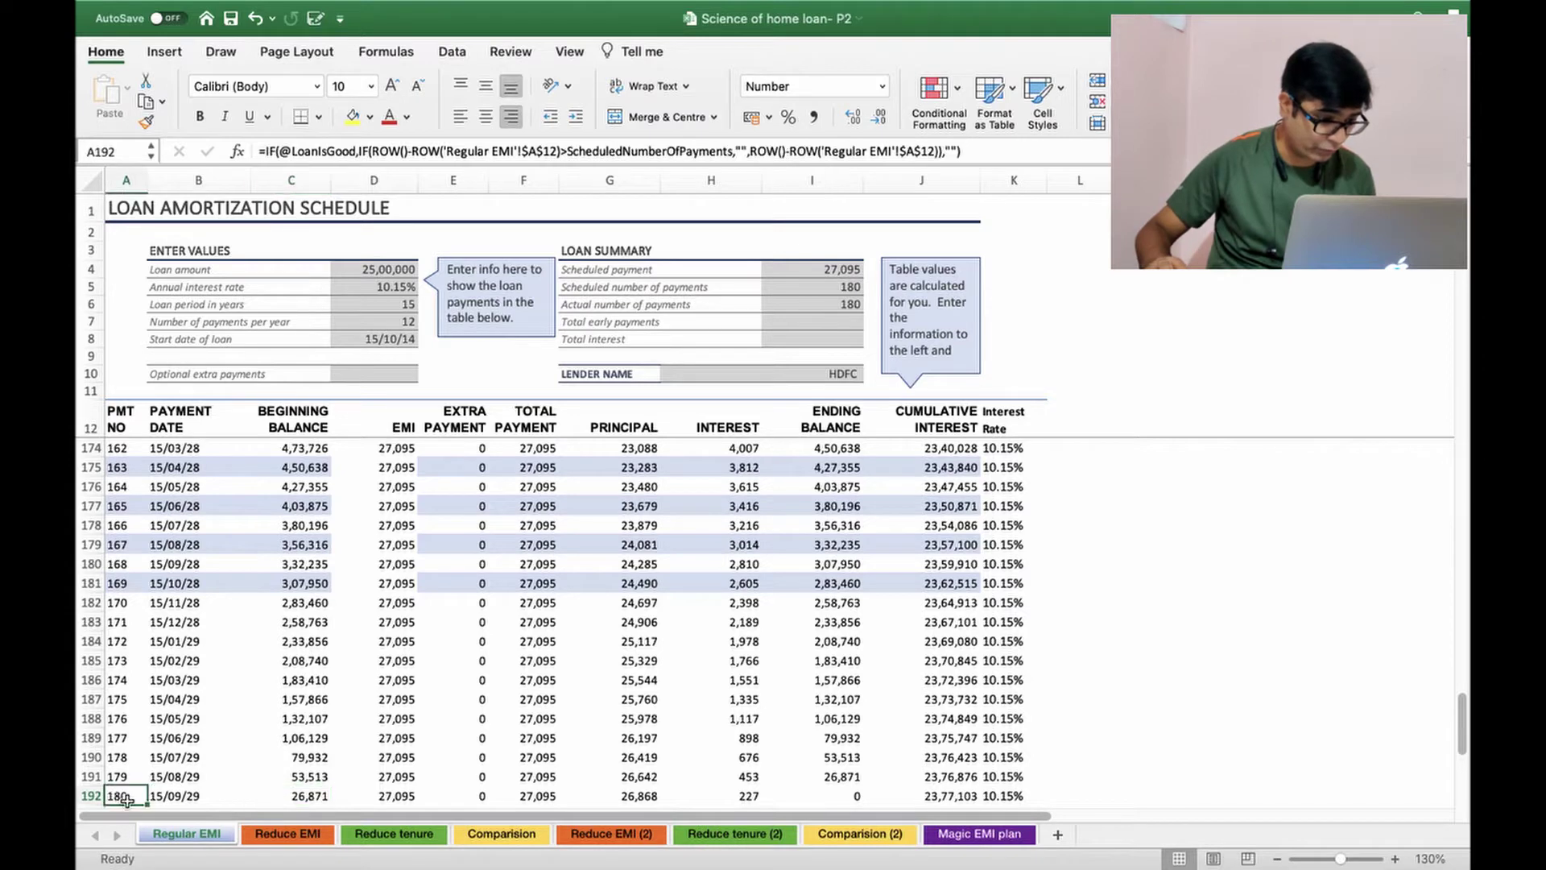
pyautogui.click(184, 796)
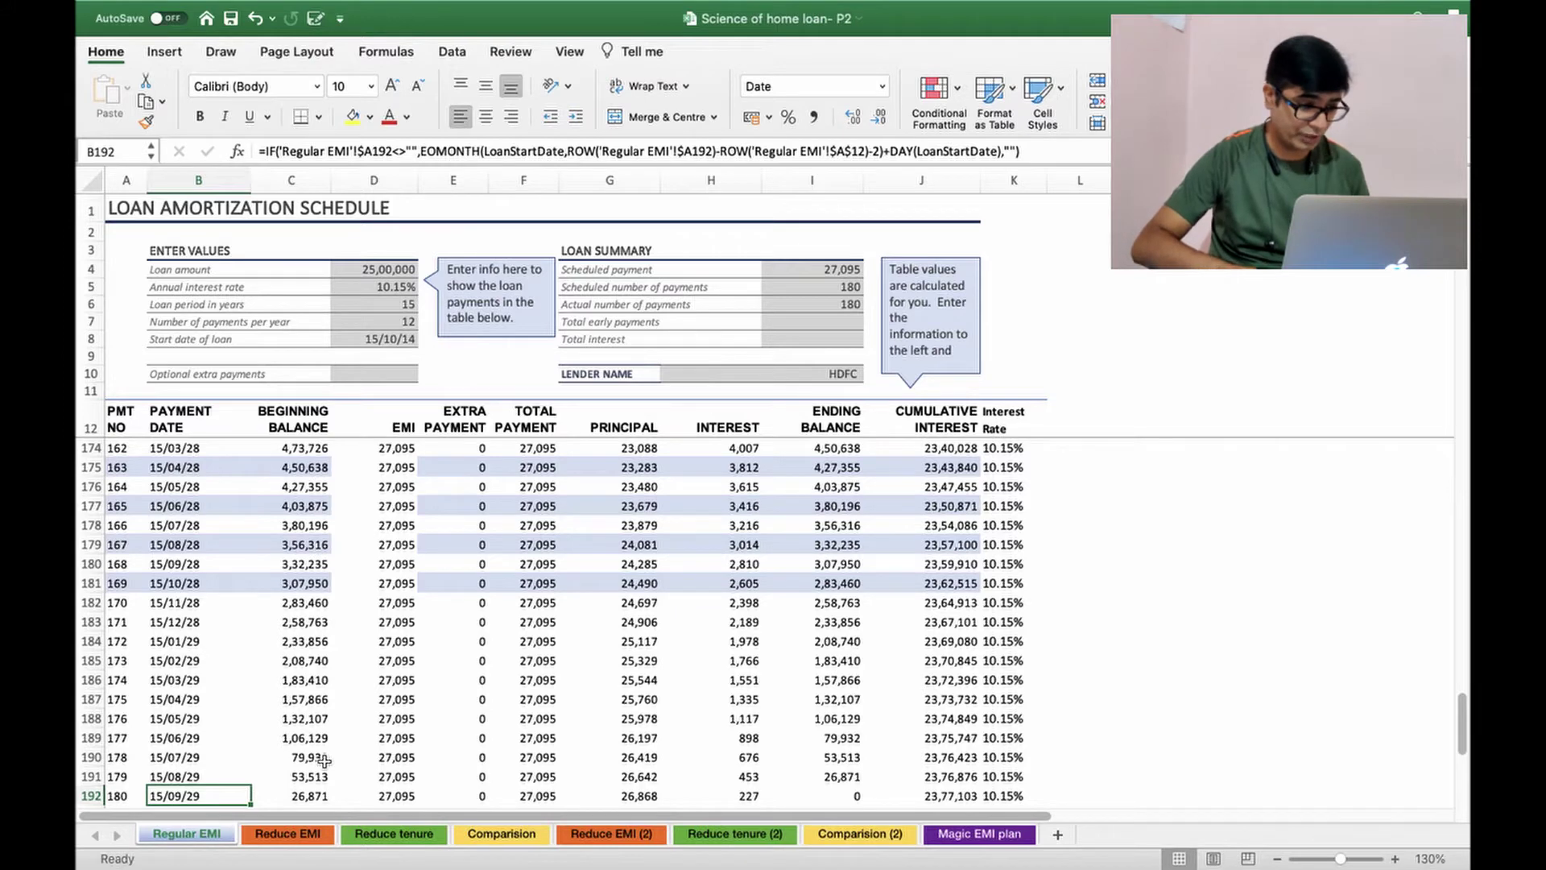
pyautogui.hotkey('ctrl', 'Up')
pyautogui.press('Down')
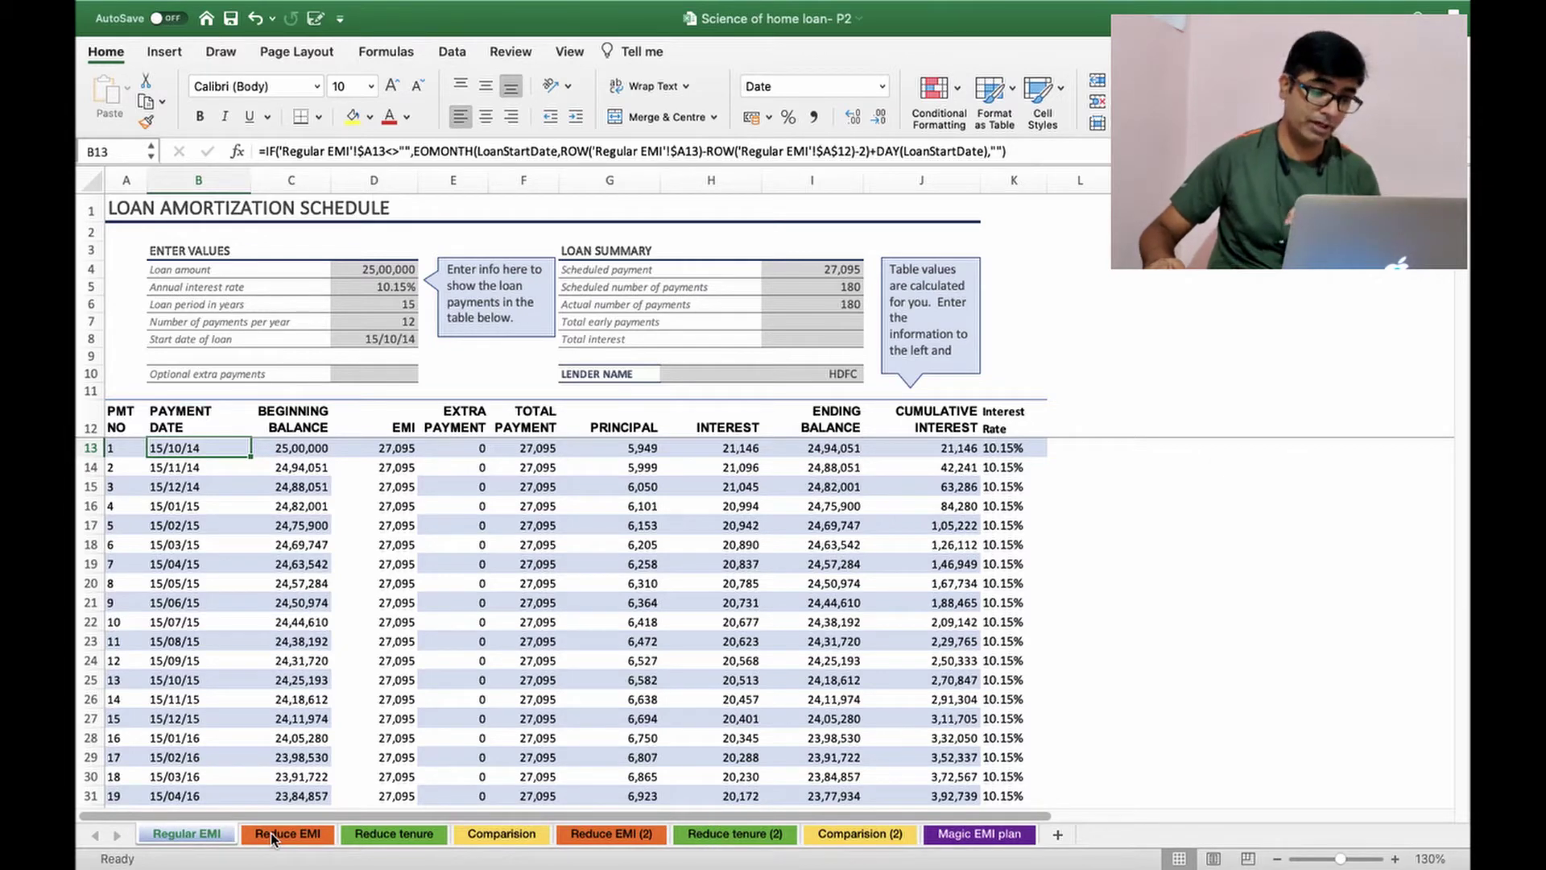
# Step: Open the Reduce EMI sheet and go to the beginning balance of its first payment
pyautogui.click(271, 833)
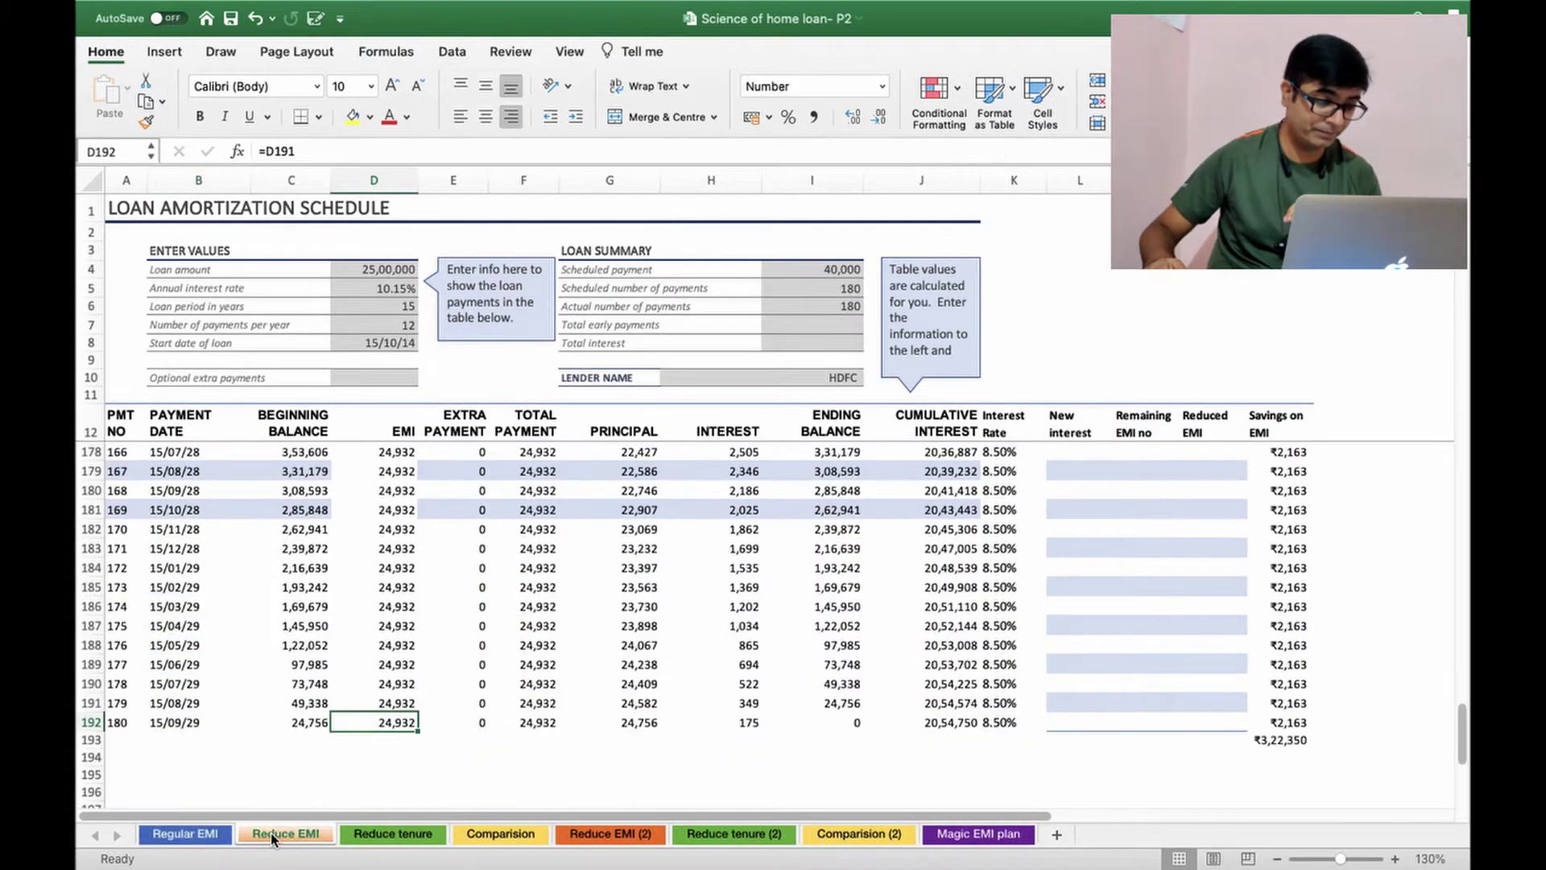
pyautogui.click(281, 555)
pyautogui.press('super+Up')
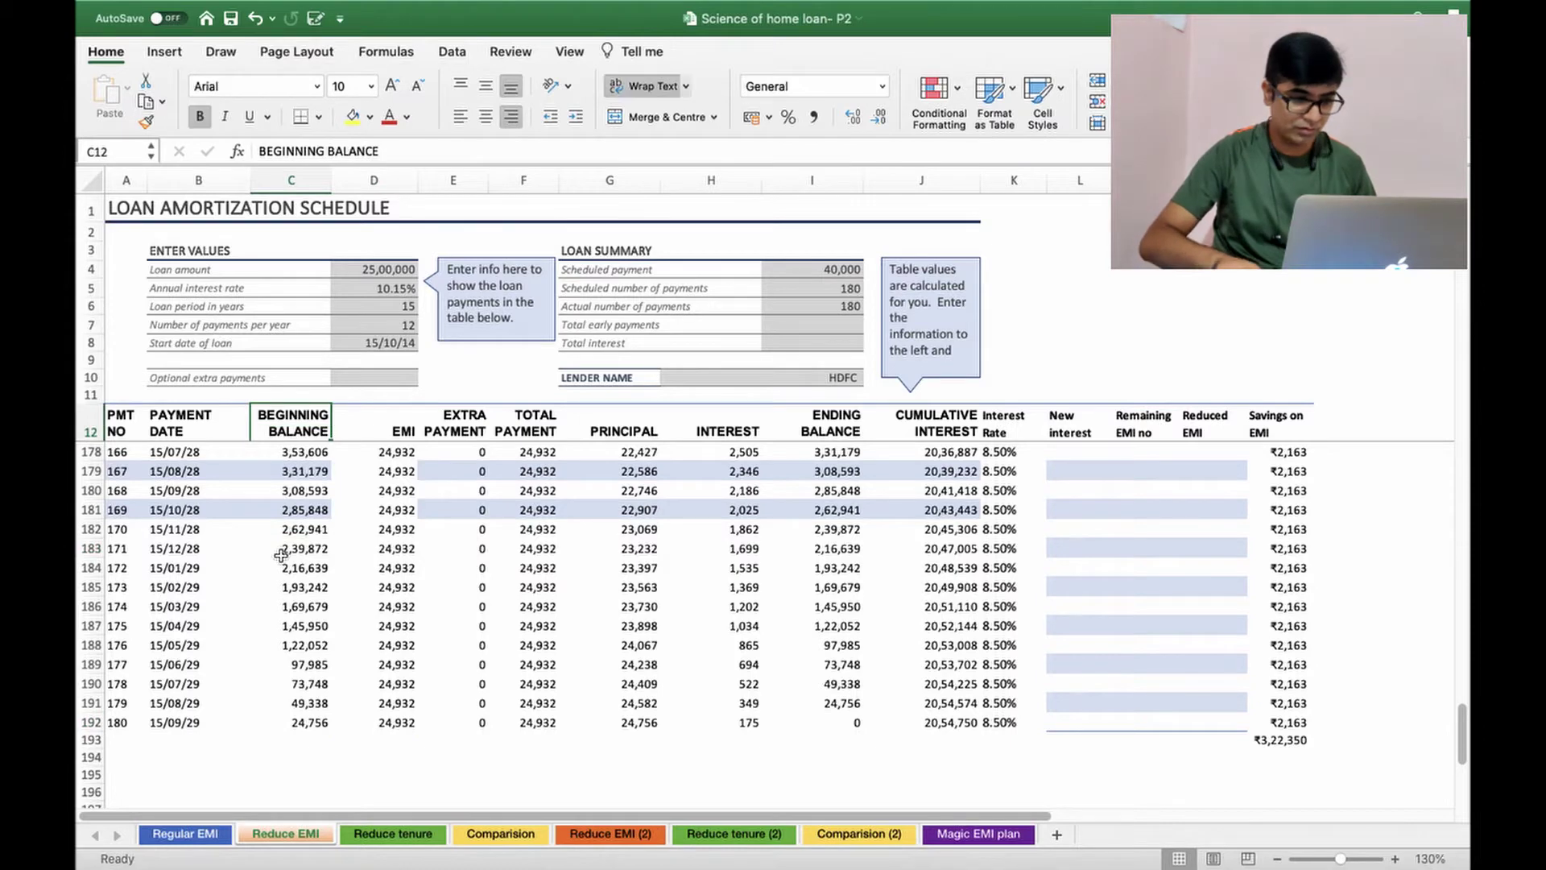
pyautogui.press('Down')
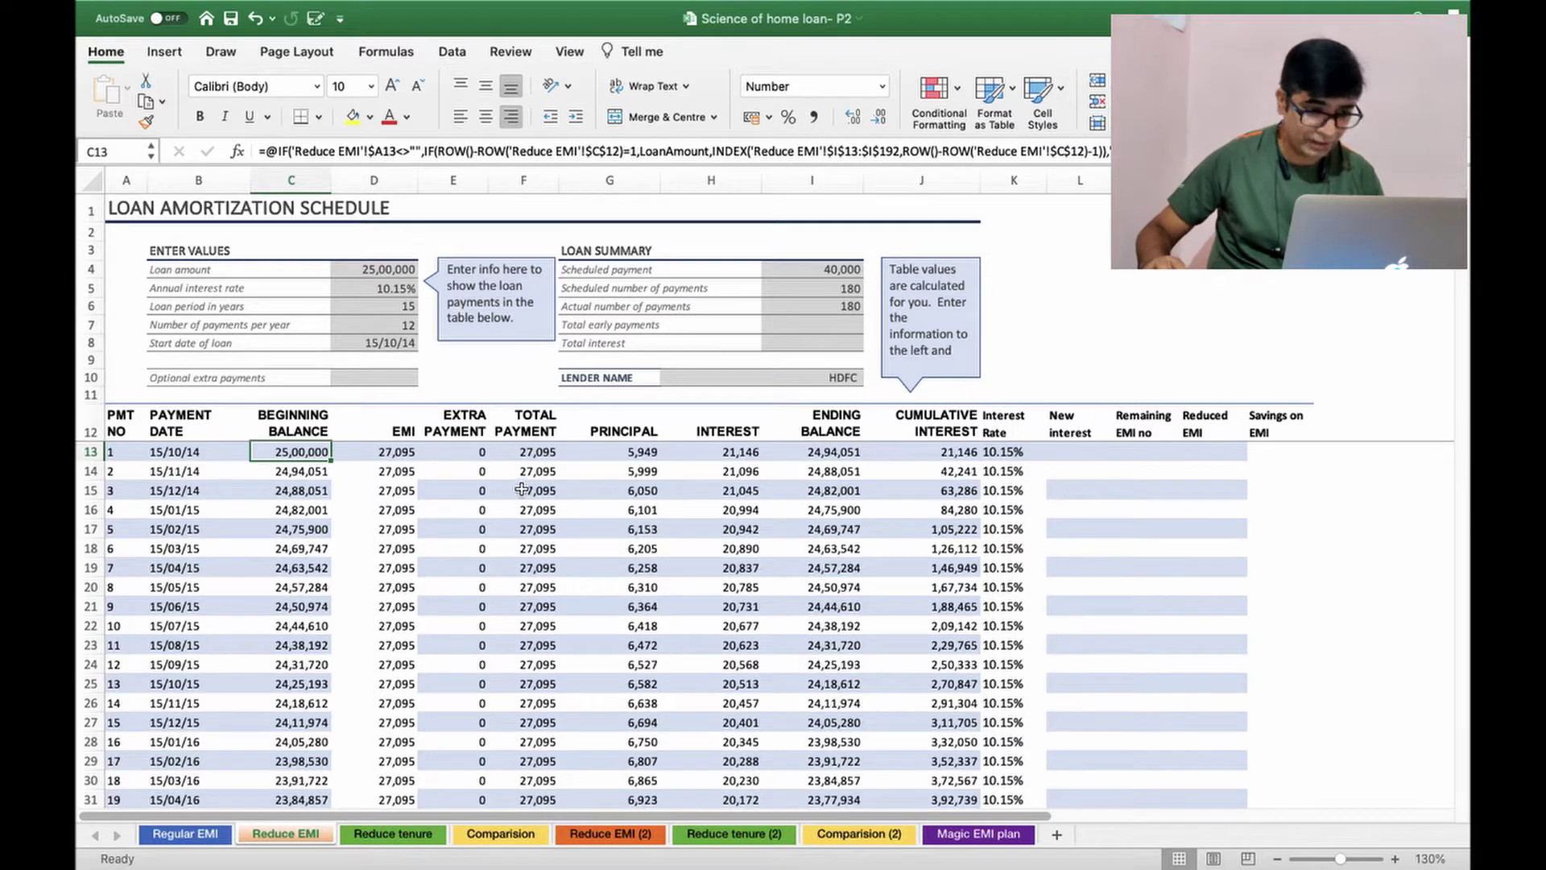
# Step: Examine the new interest rate and the remaining EMI number formula for payment 32, comparing it with payment number 31
pyautogui.click(1064, 429)
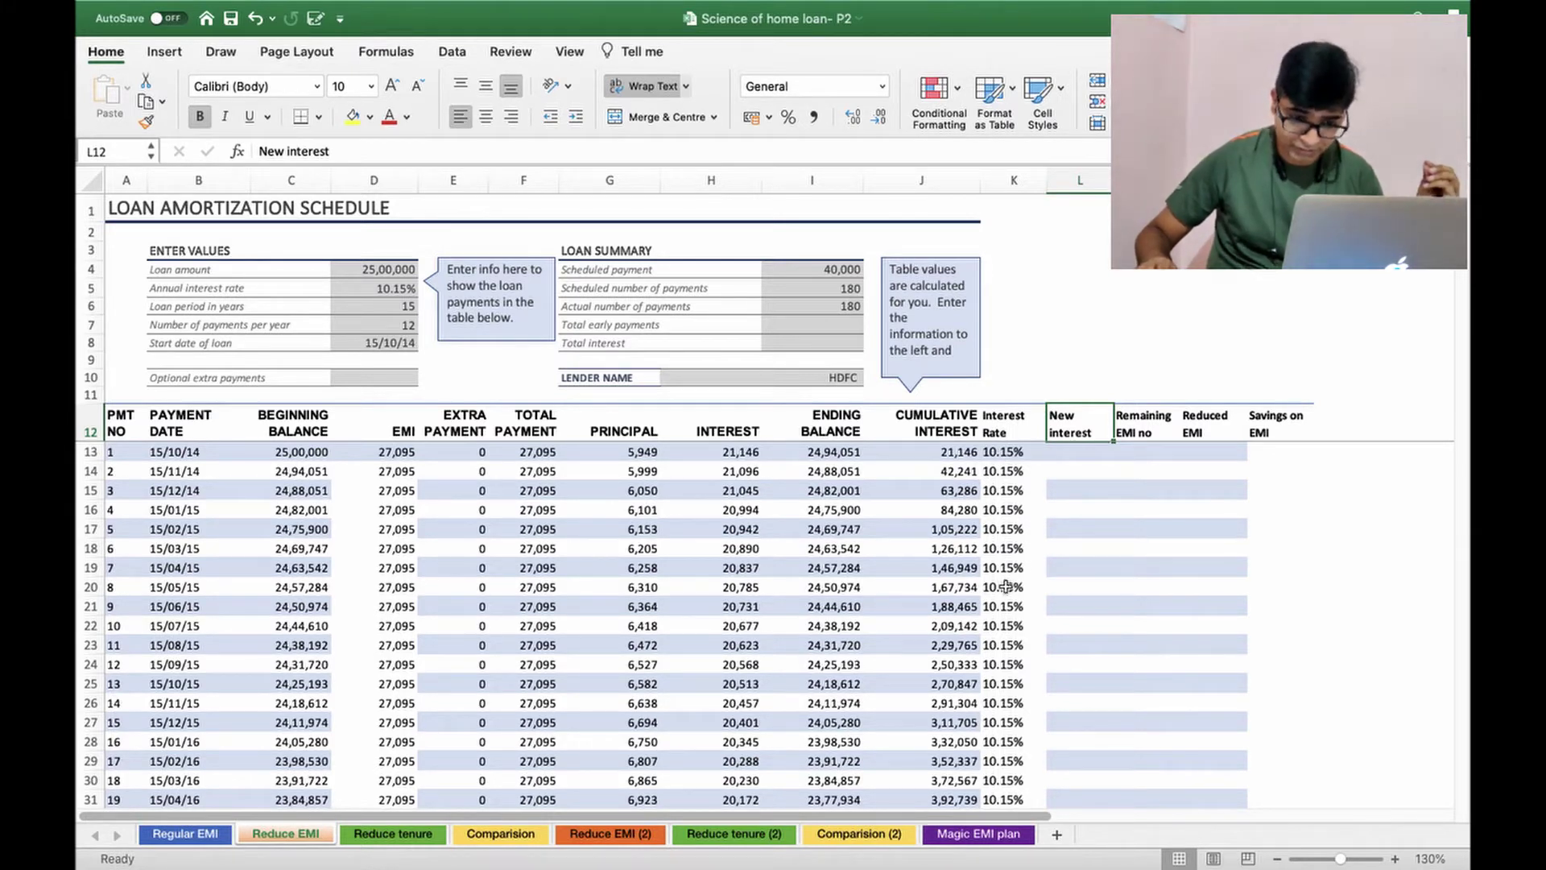
pyautogui.scroll(-6, 1006, 586)
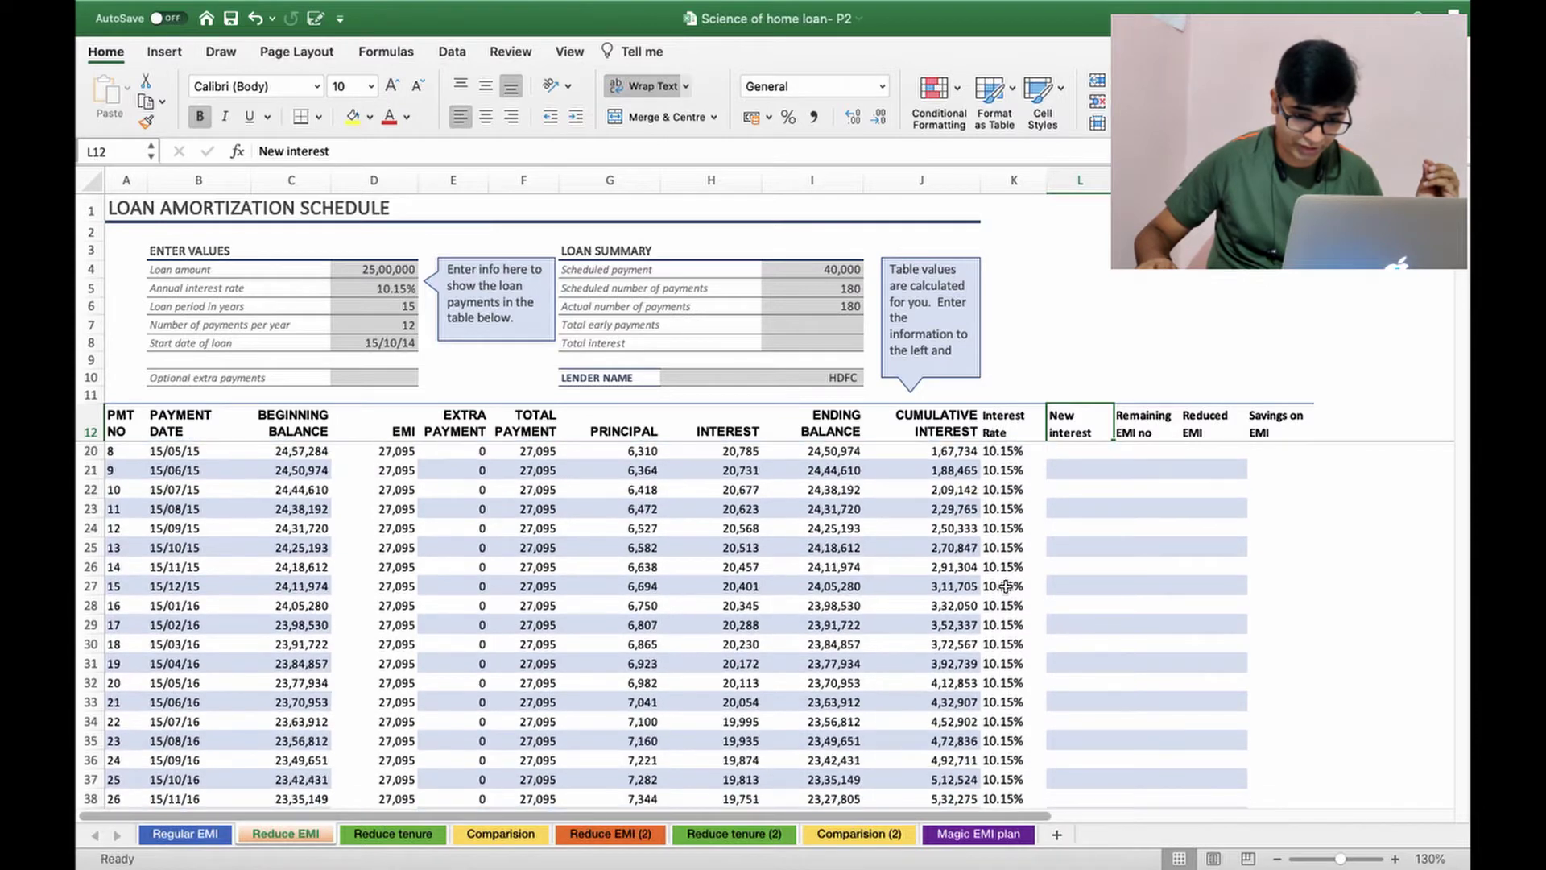
pyautogui.click(1065, 702)
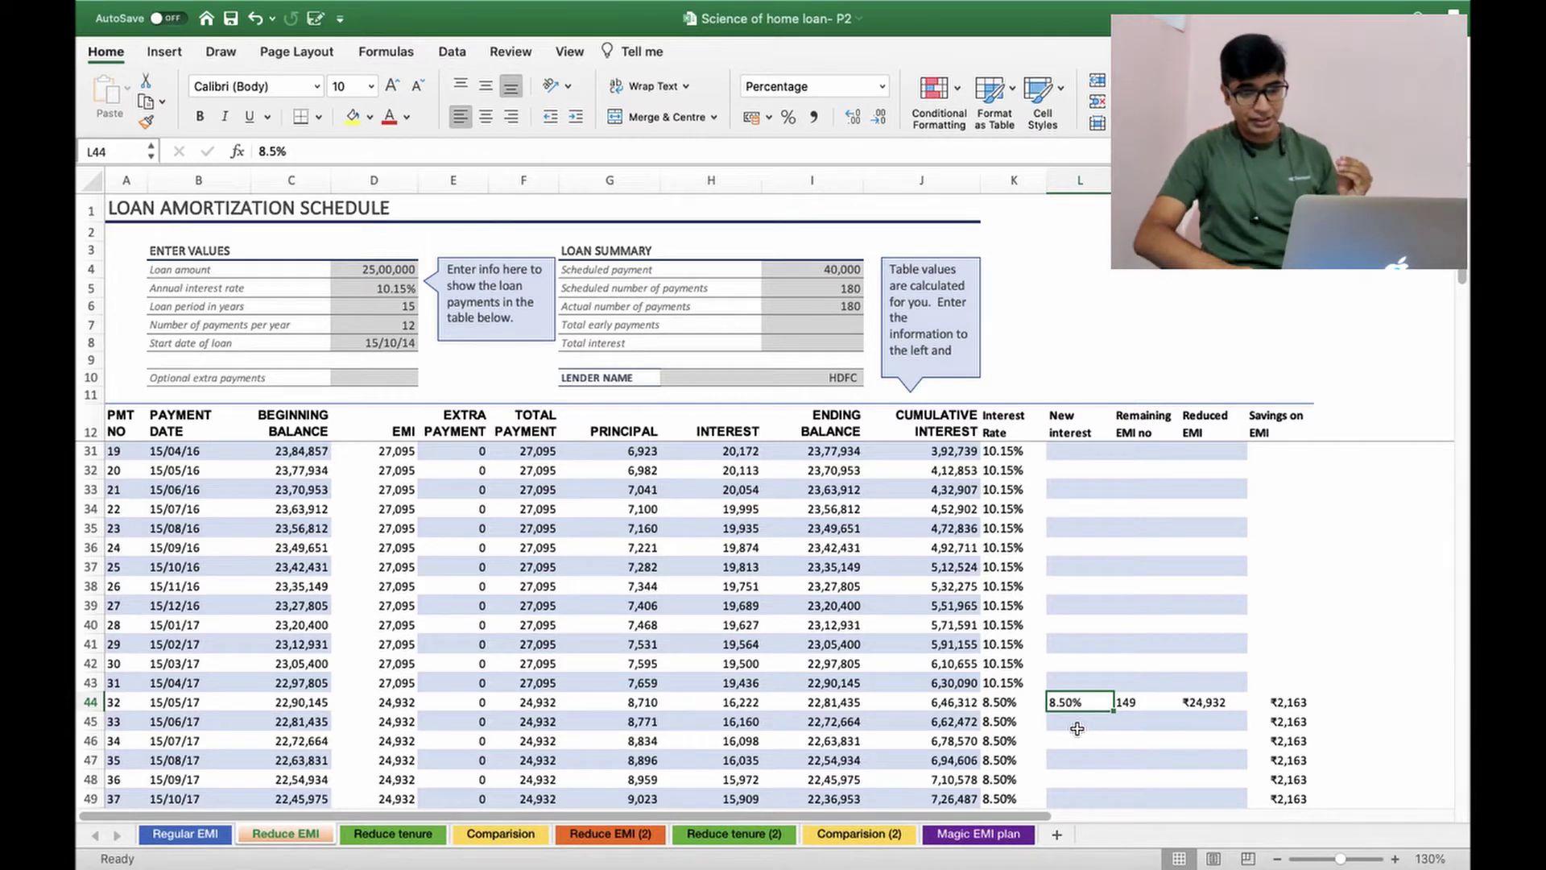
pyautogui.press('Right')
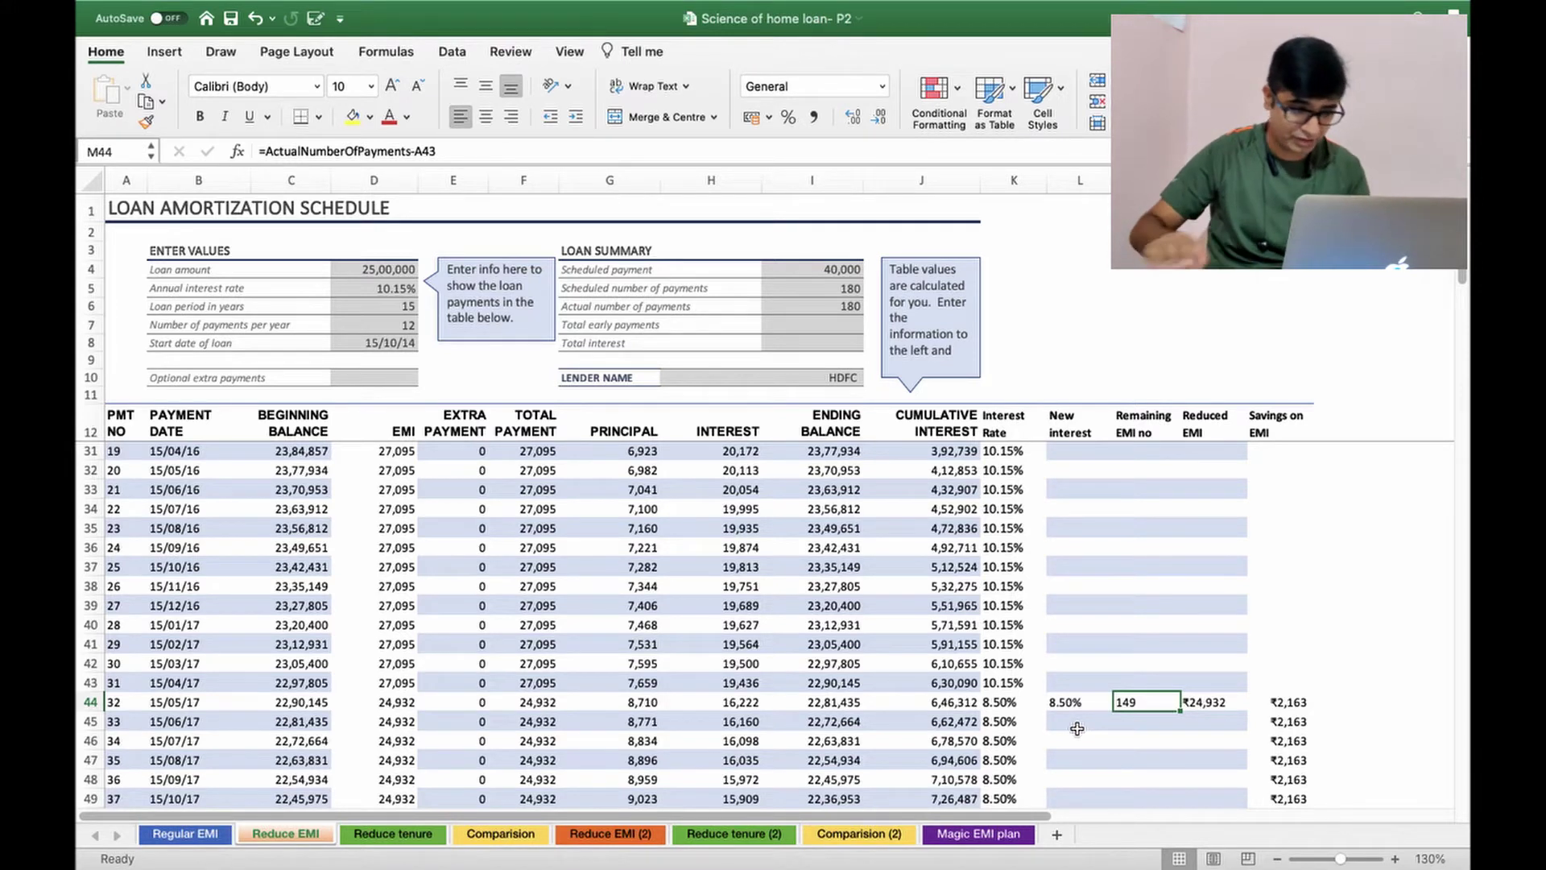
pyautogui.click(125, 686)
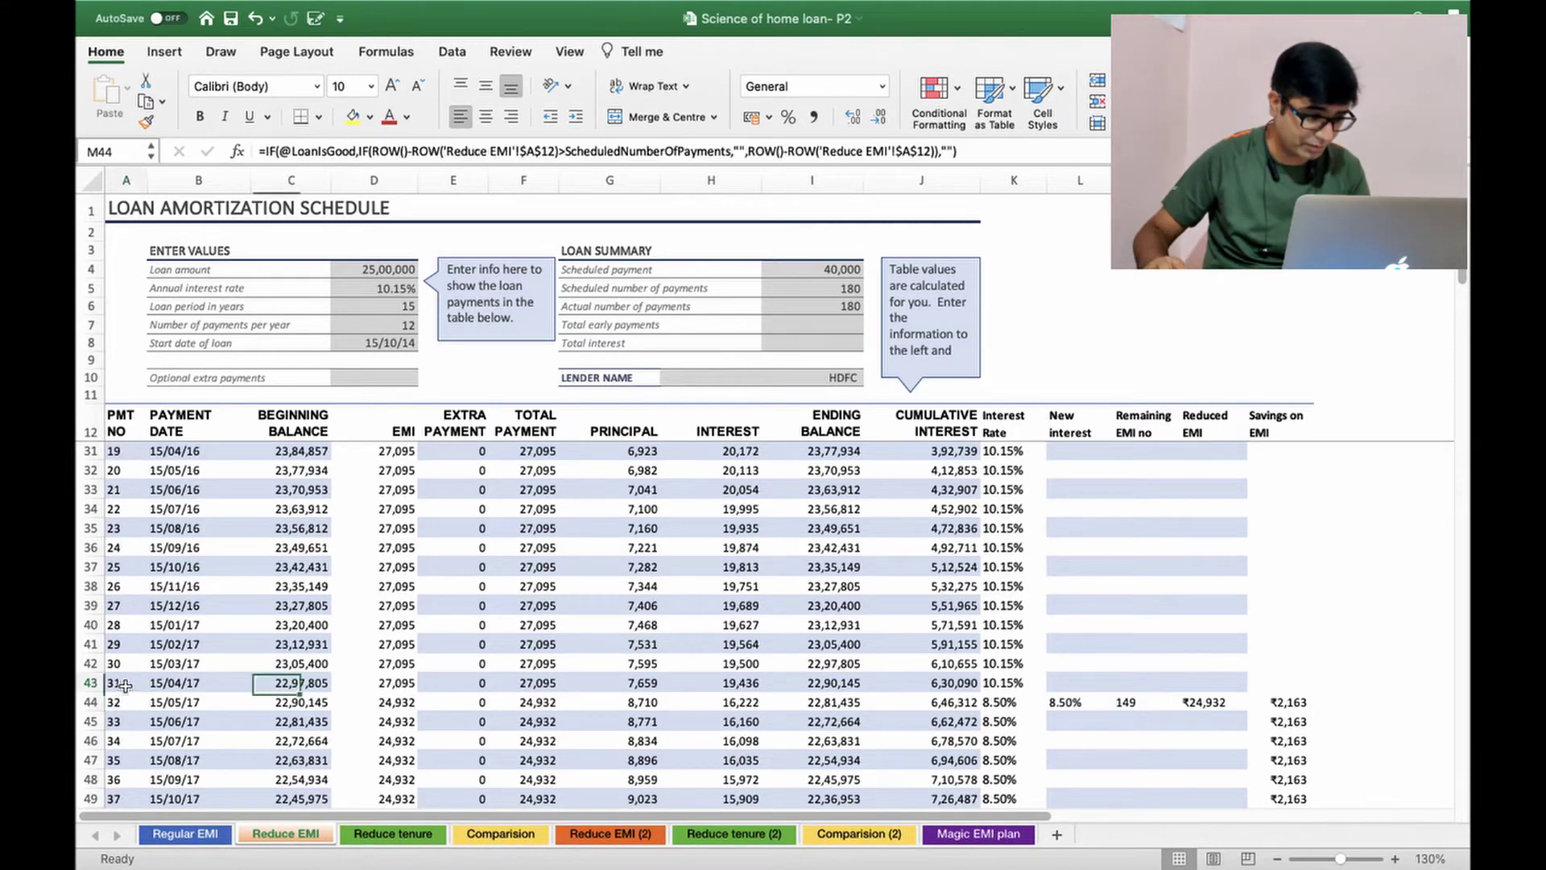
pyautogui.click(119, 703)
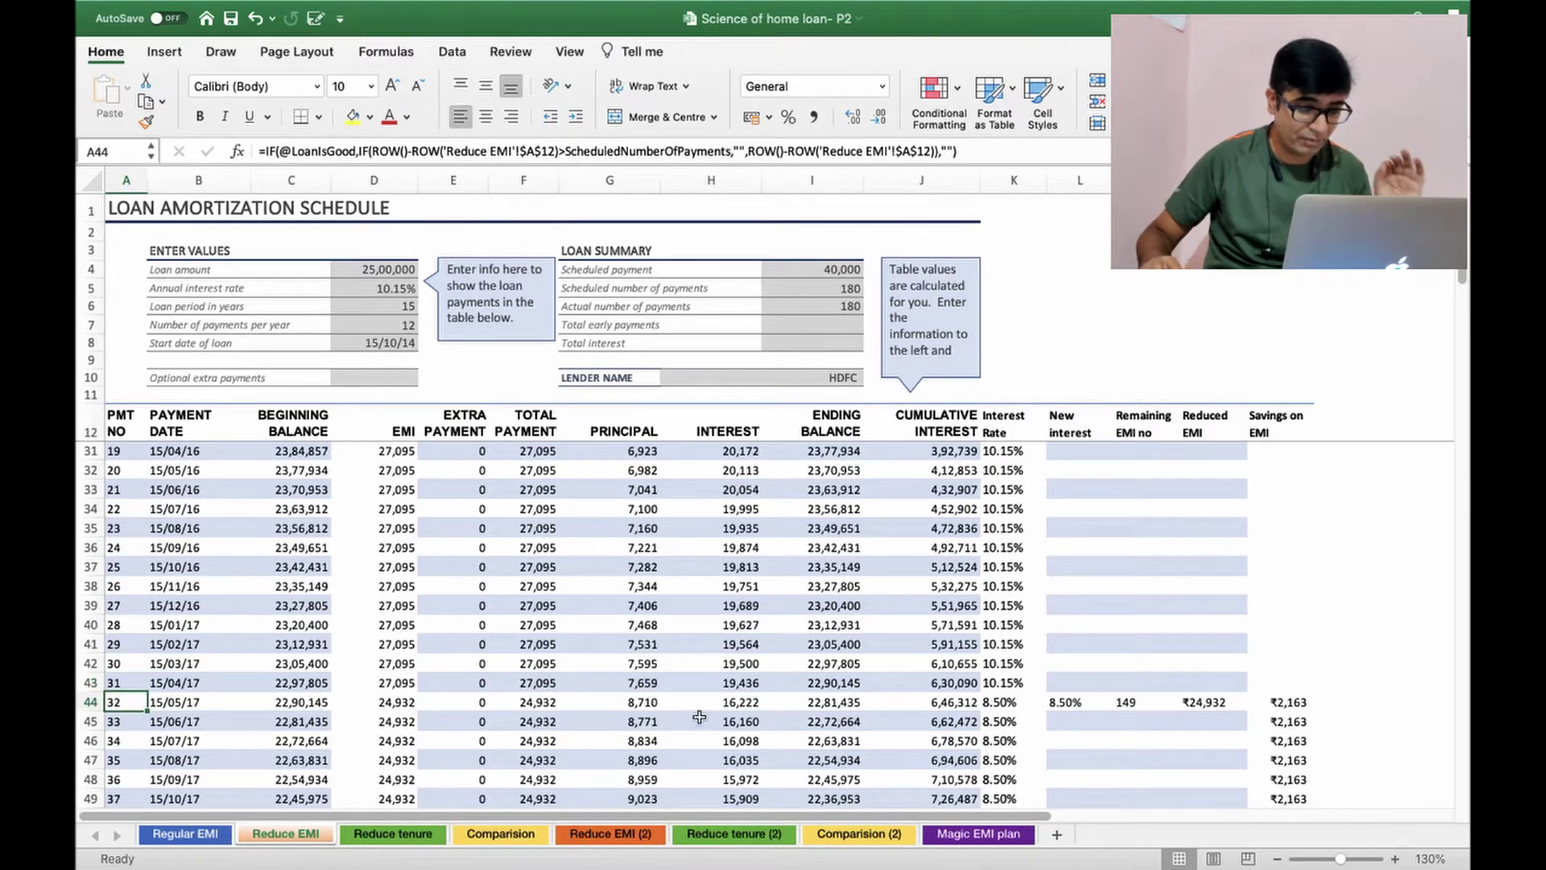
pyautogui.click(1083, 702)
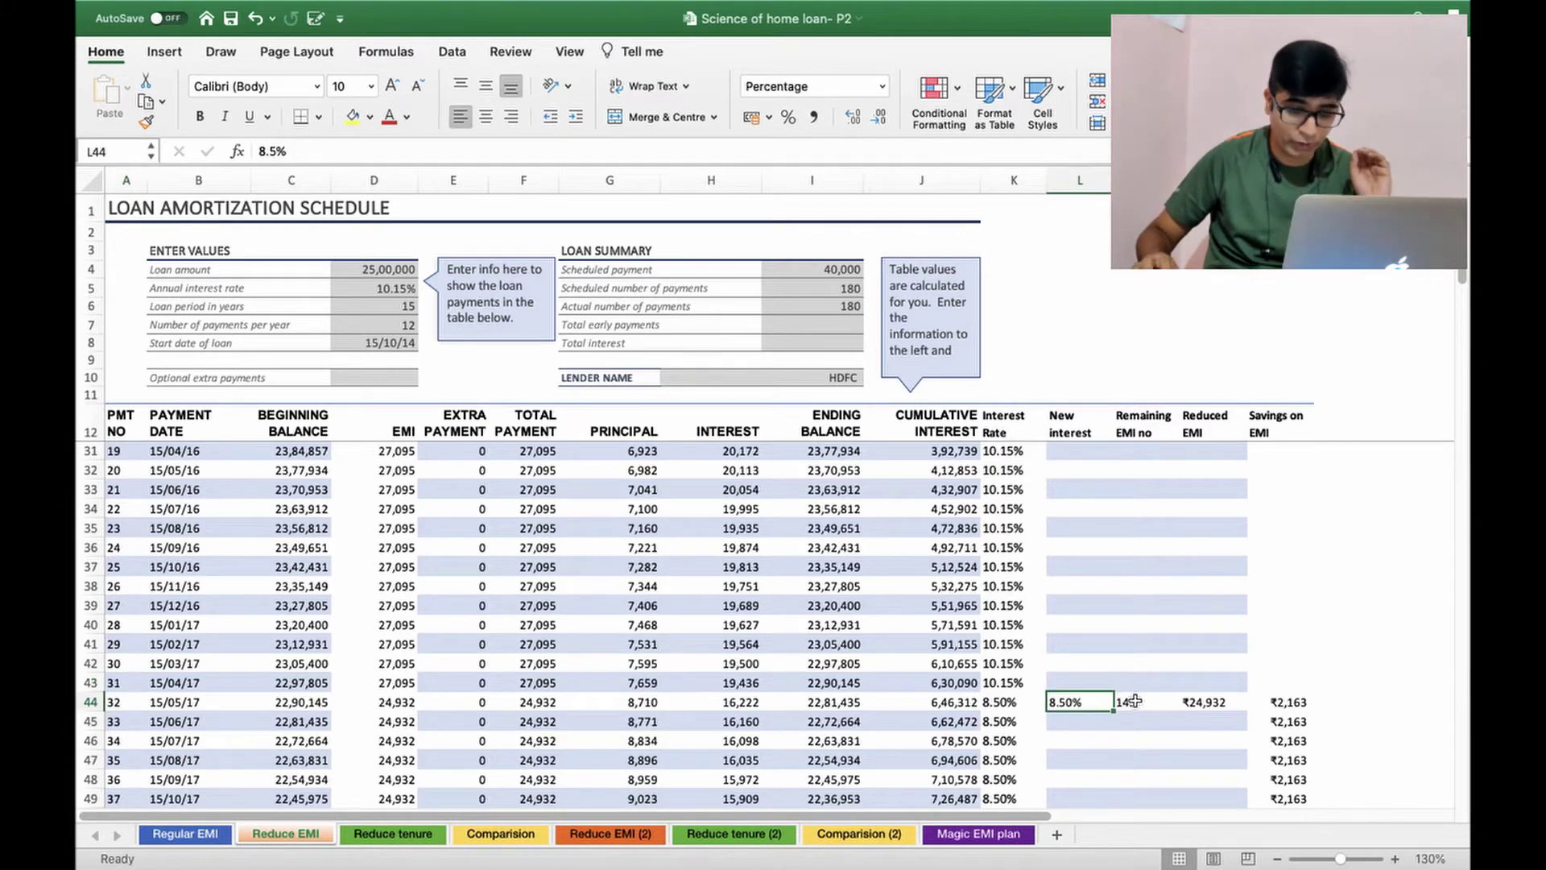
pyautogui.click(1132, 702)
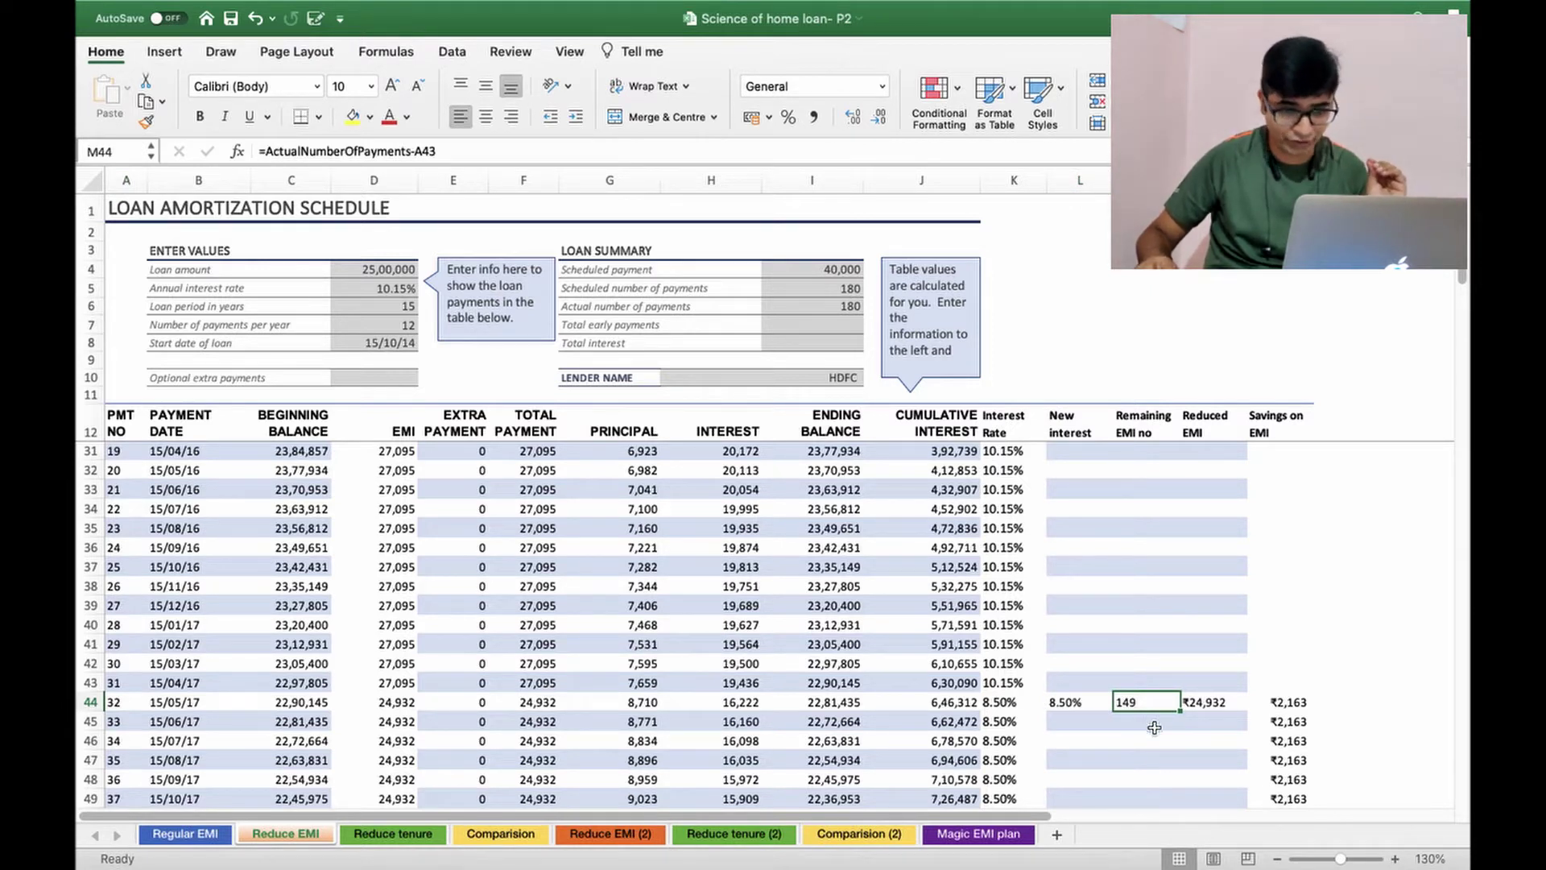
# Step: Inspect the Reduced EMI formula for payment 32 without changing it, and check the Savings on EMI formula beside it
pyautogui.click(1202, 704)
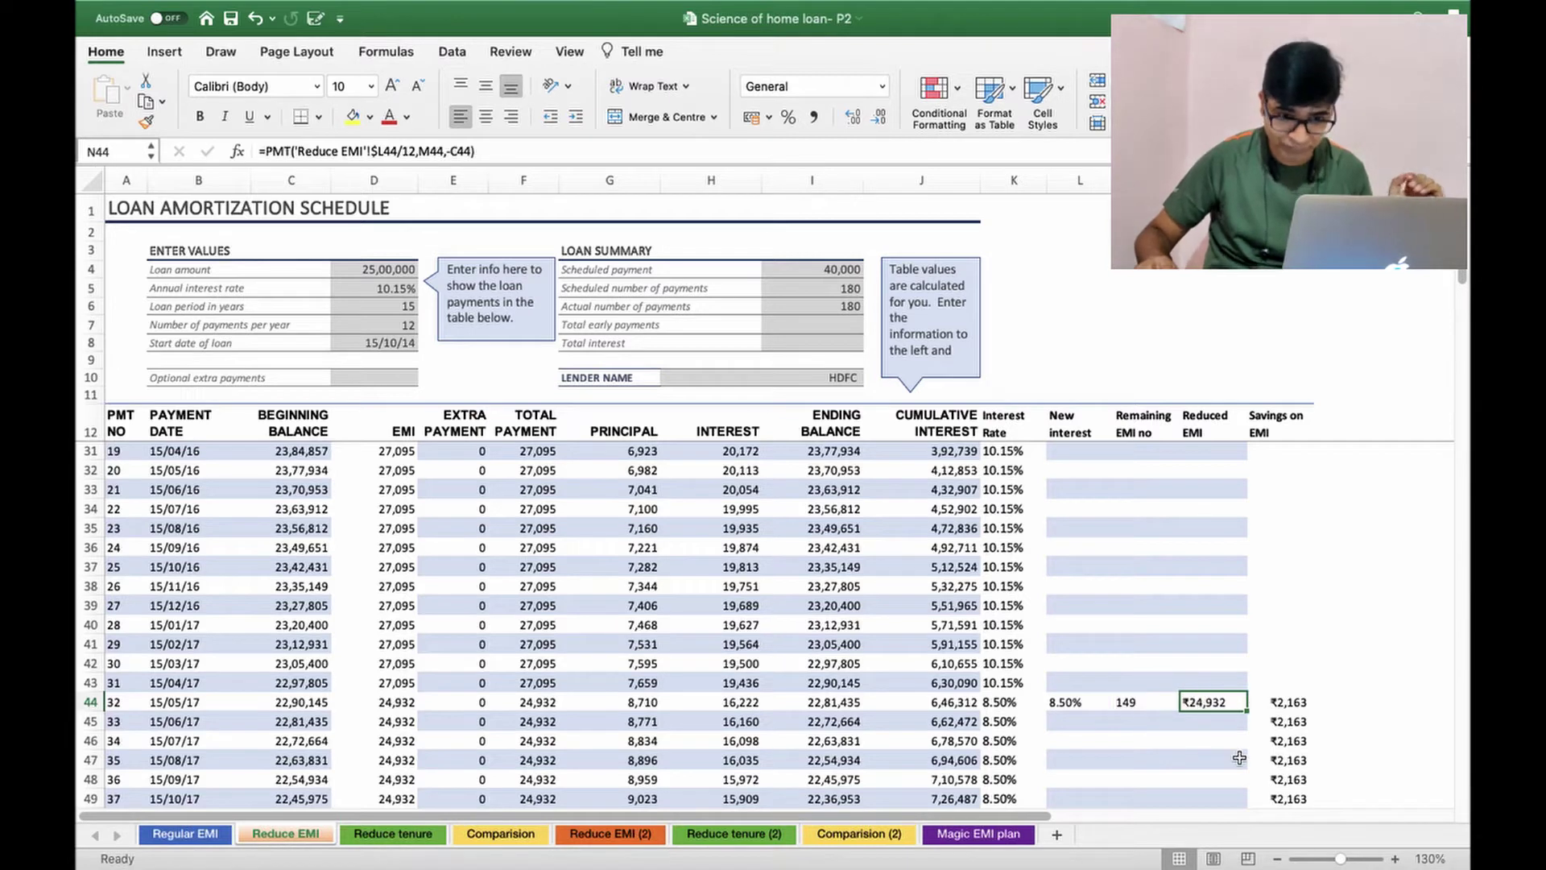
pyautogui.doubleClick(1209, 704)
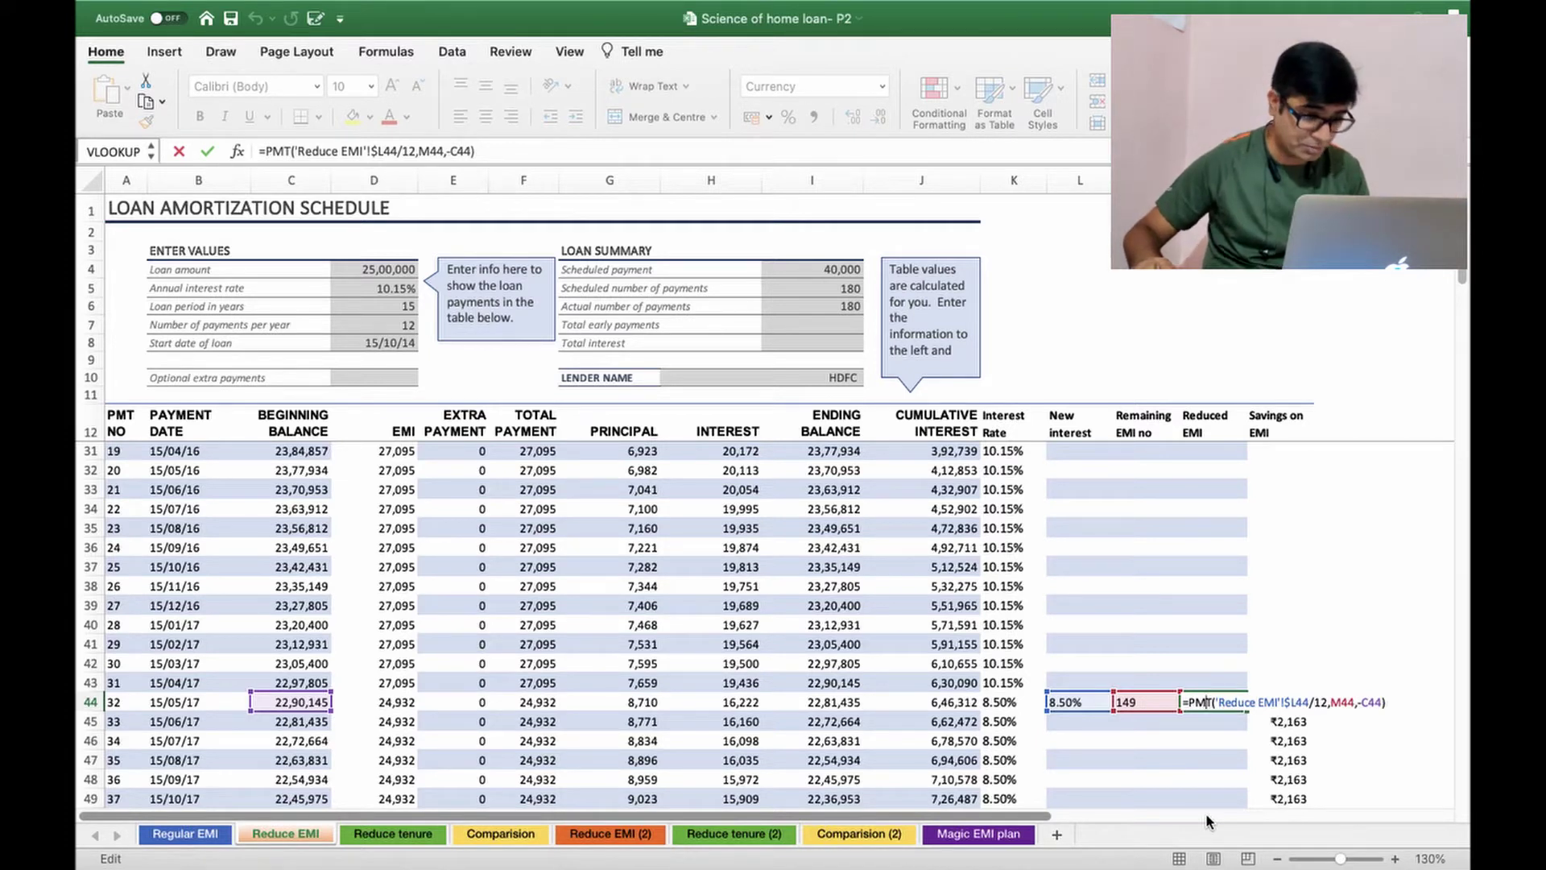
pyautogui.press('Escape')
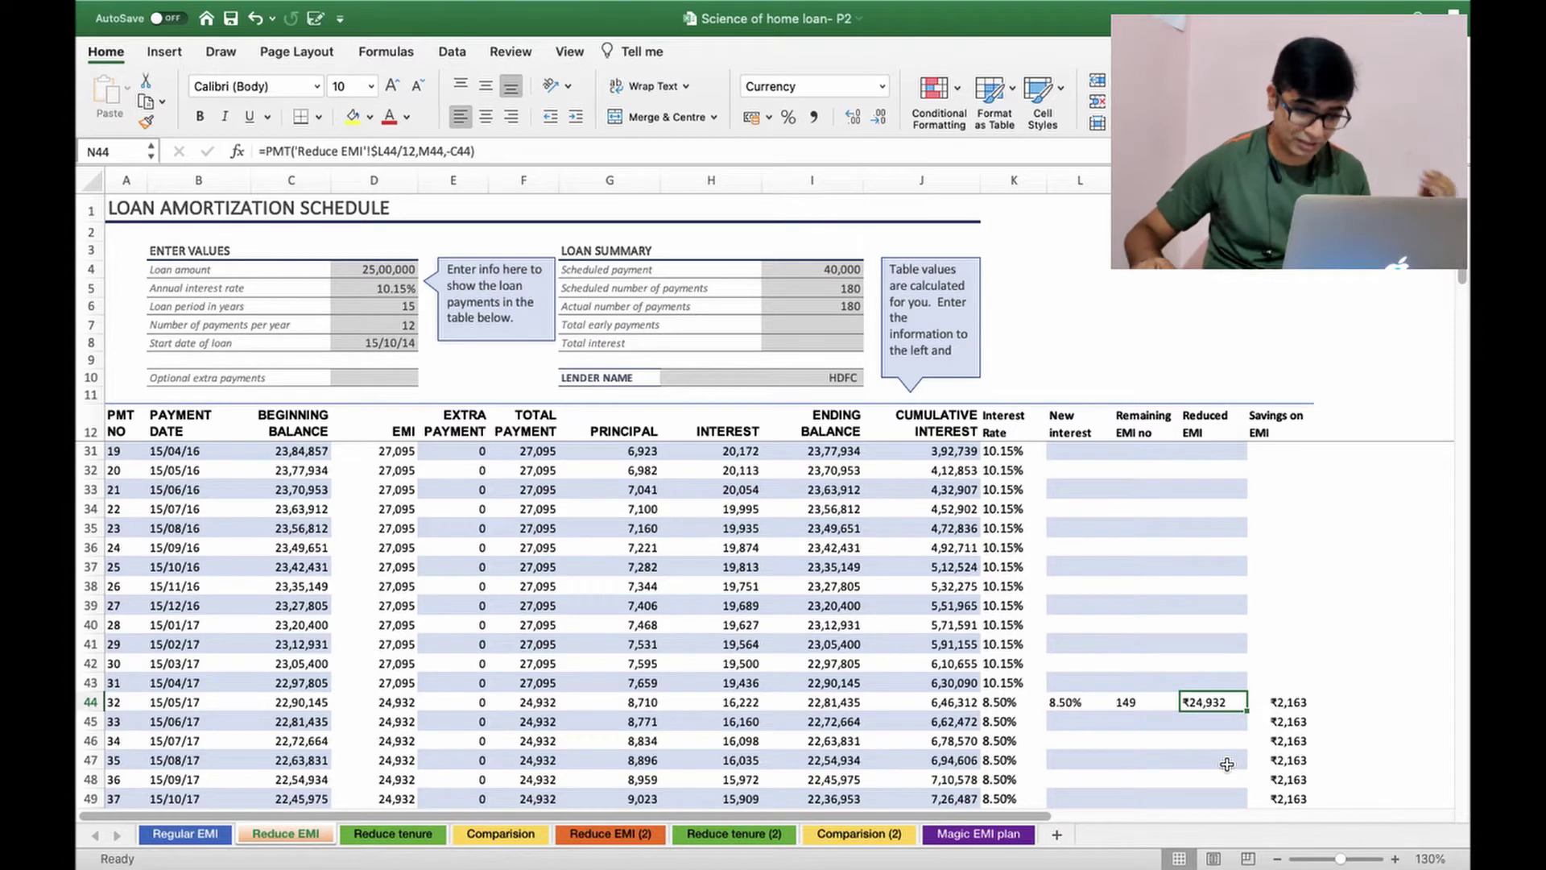
pyautogui.click(1292, 703)
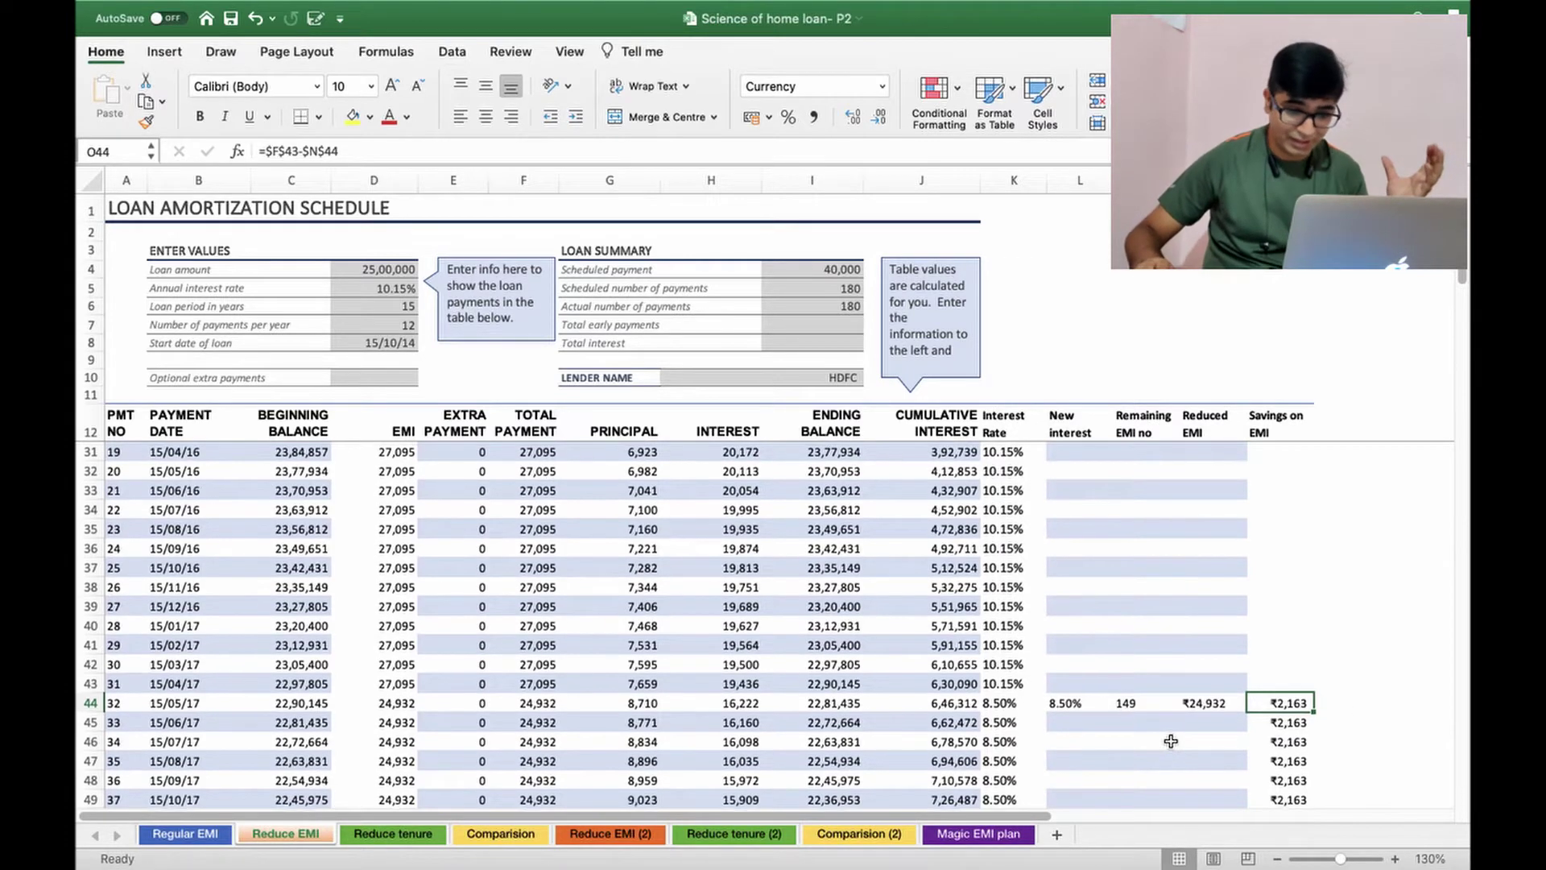
# Step: Review the monthly EMI savings down to their total, checking the last payment number as well
pyautogui.scroll(-2, 1171, 741)
pyautogui.scroll(-4, 1171, 741)
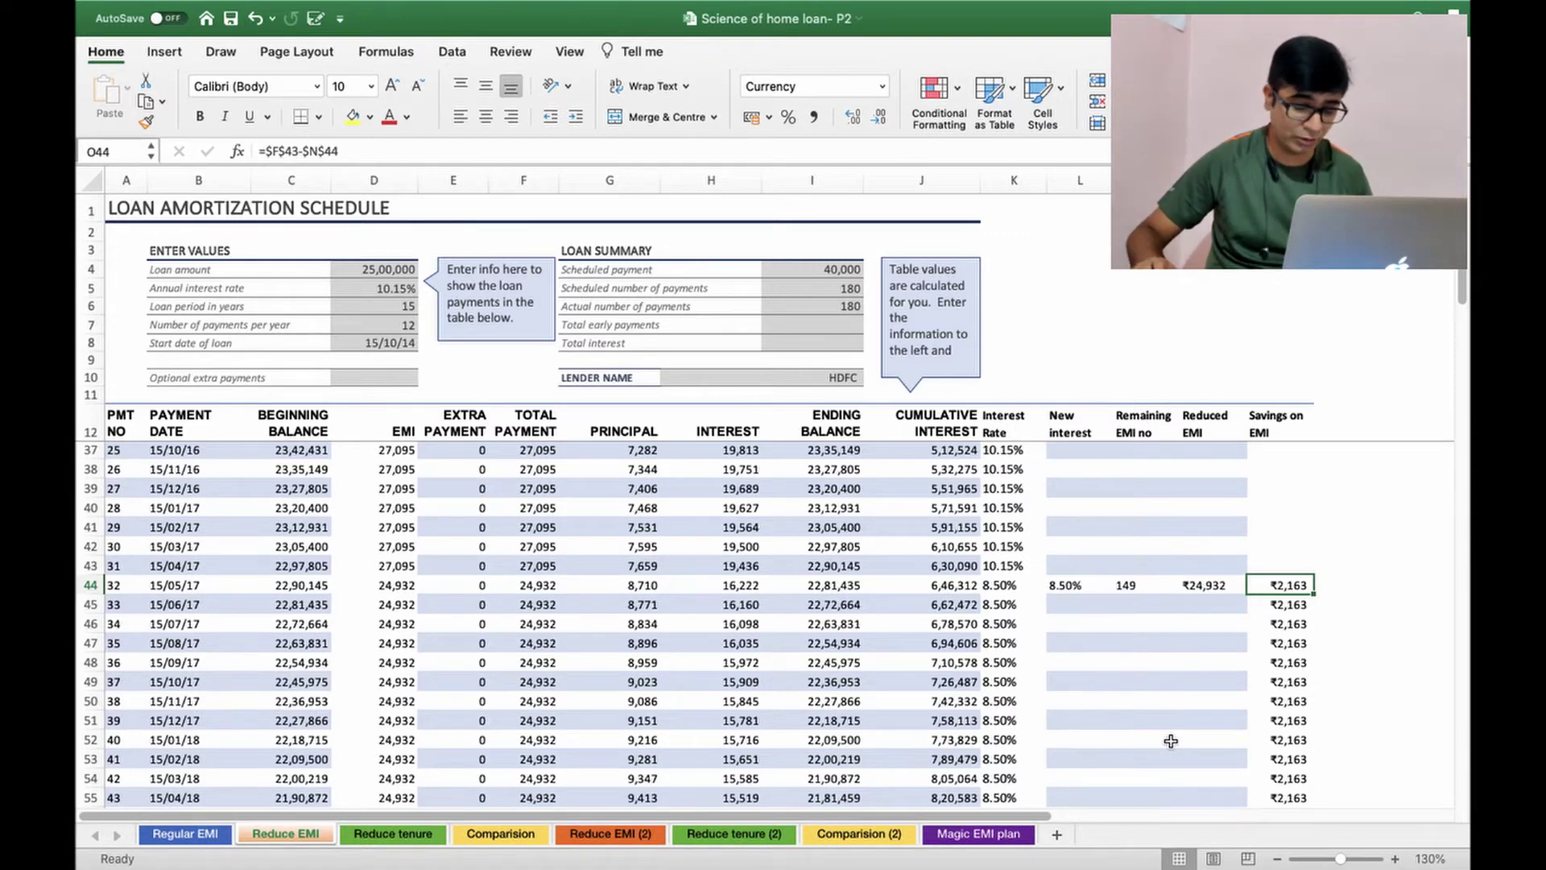
pyautogui.scroll(-1, 1171, 741)
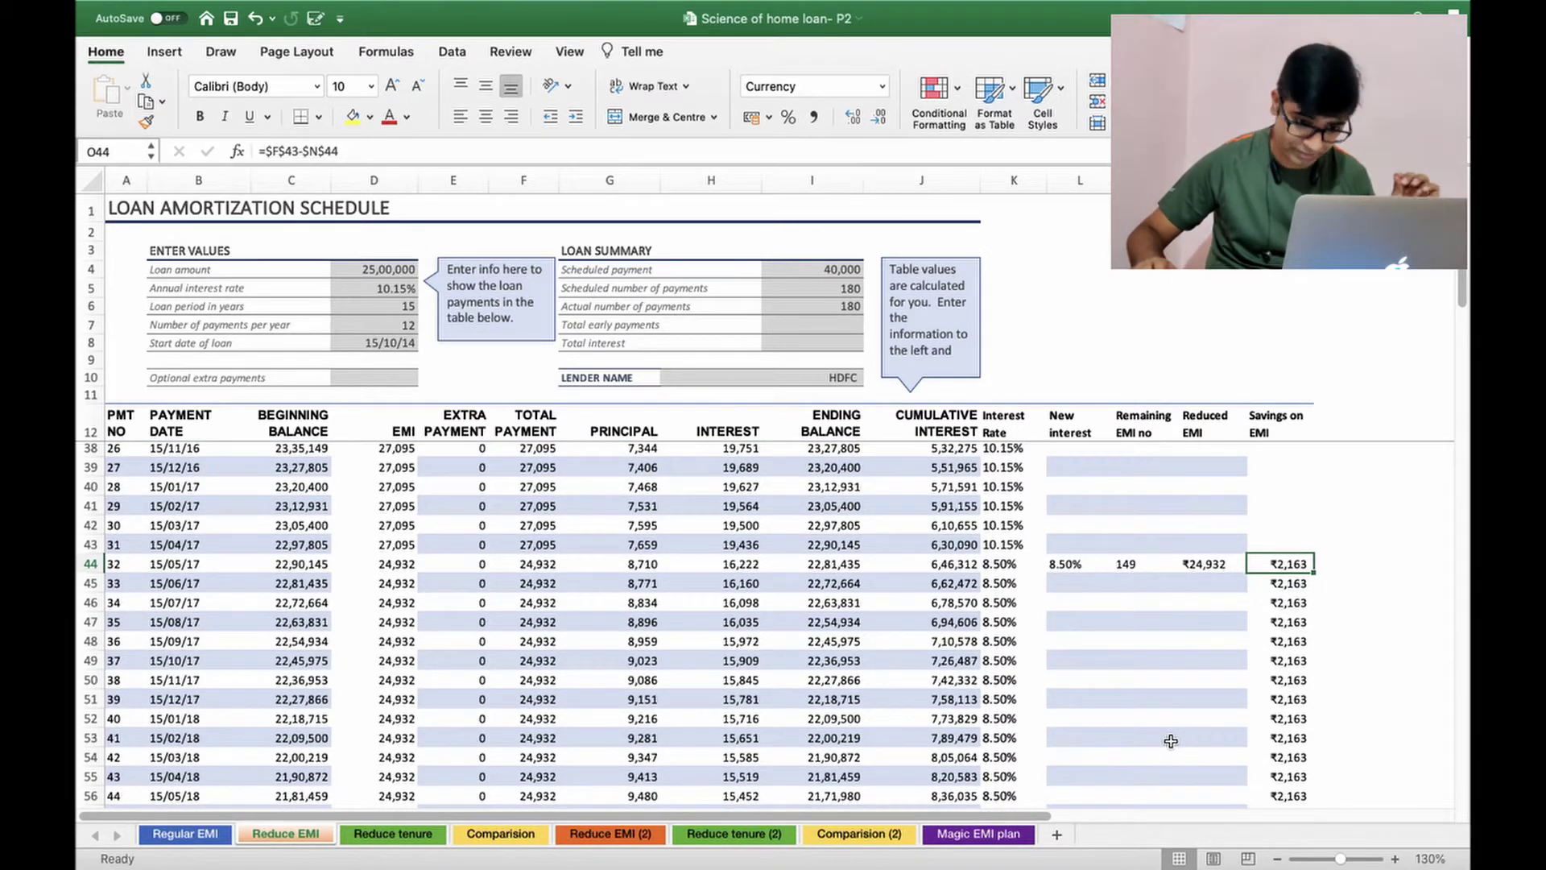
pyautogui.scroll(-13, 1171, 740)
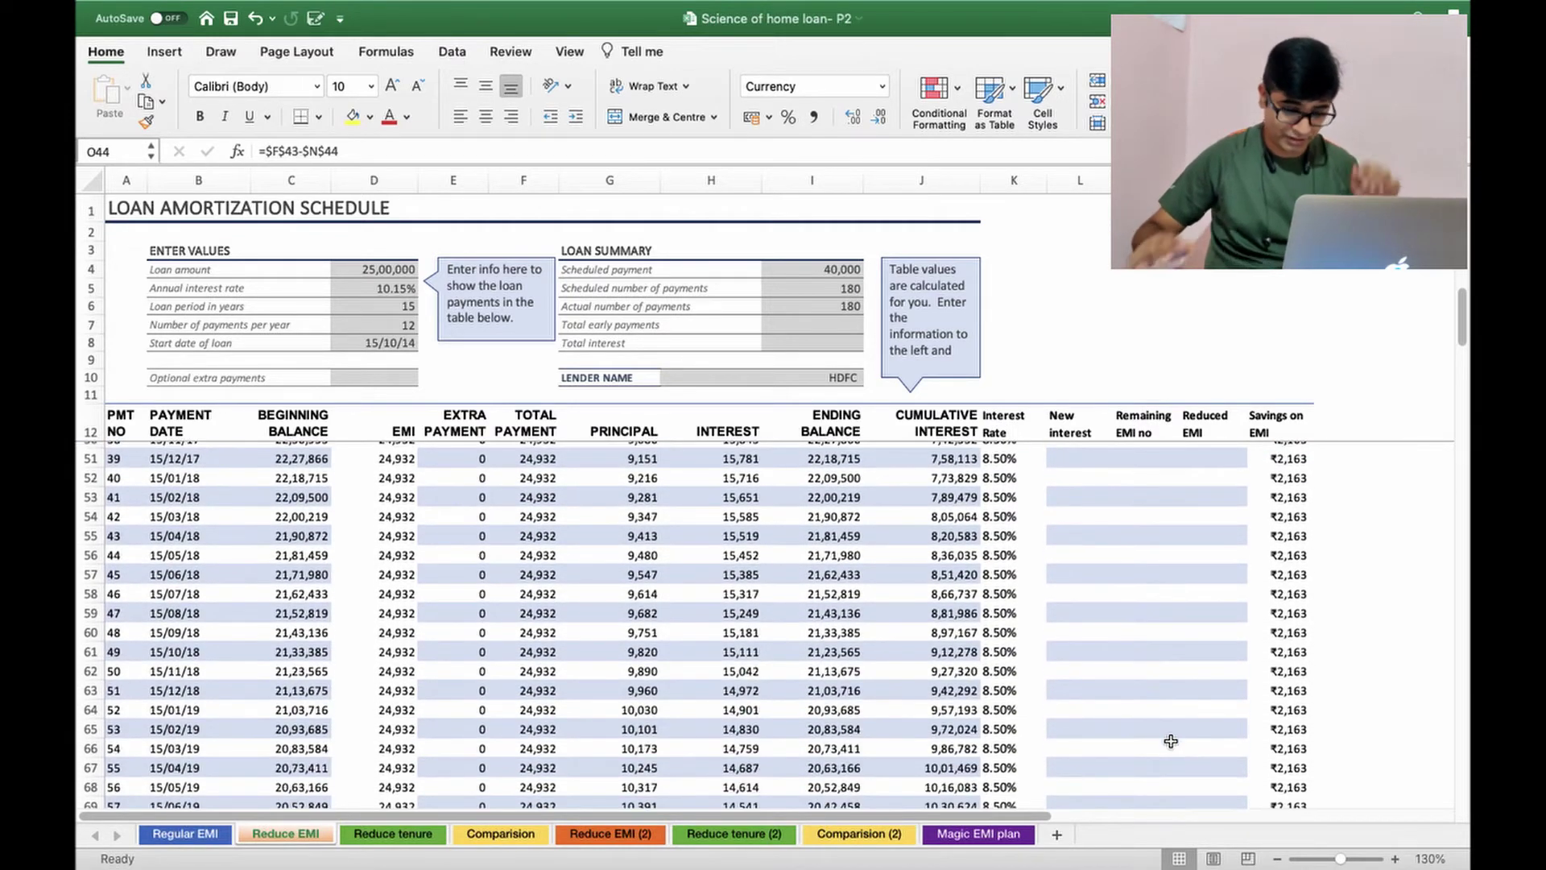
pyautogui.press('super+Down')
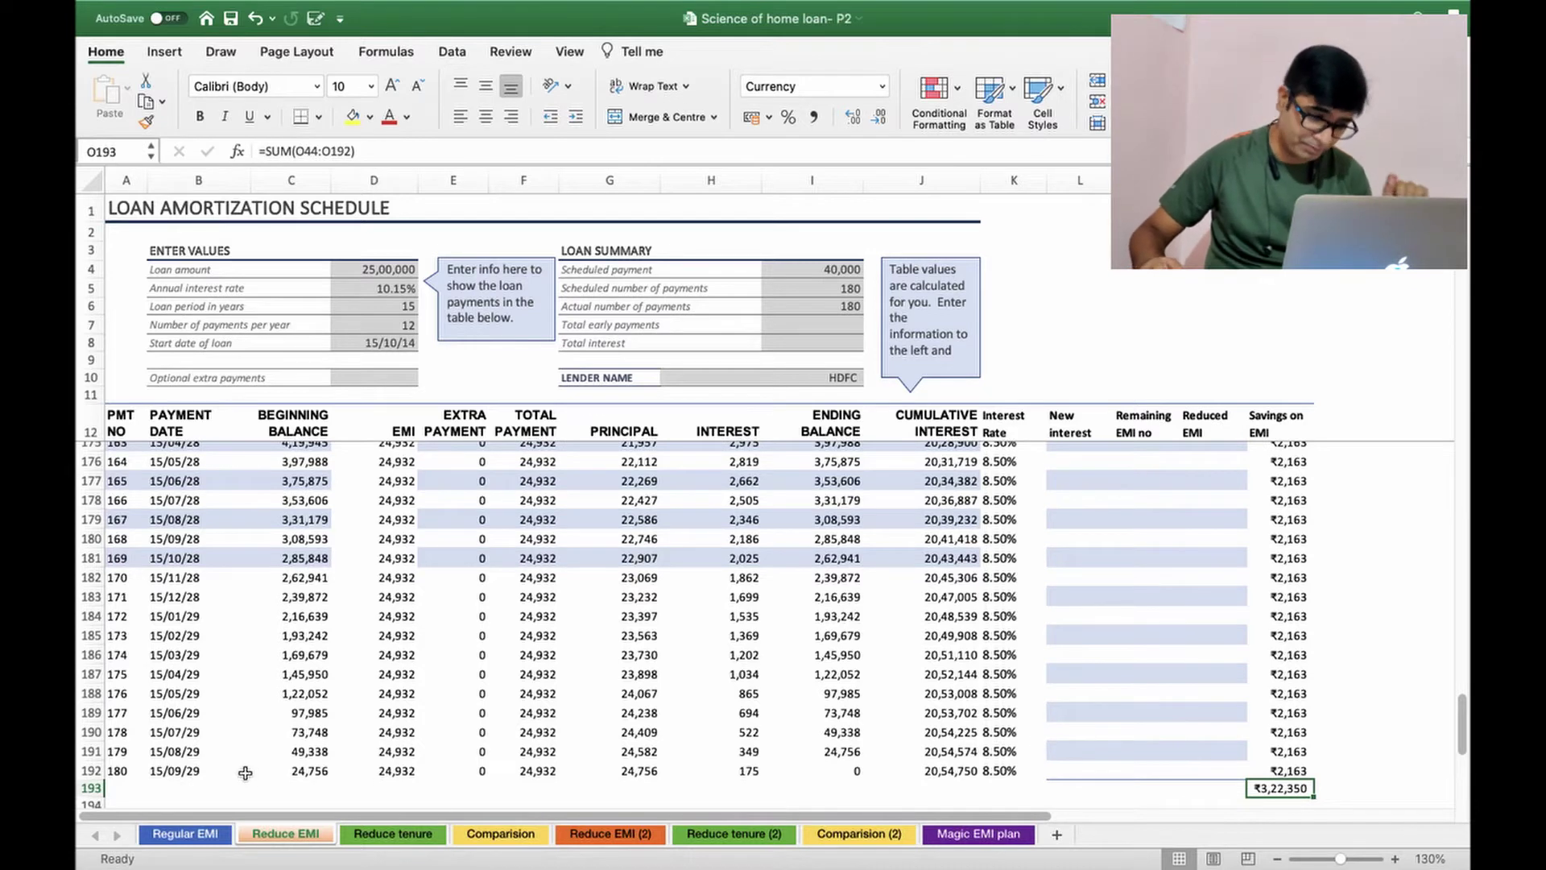
pyautogui.click(117, 773)
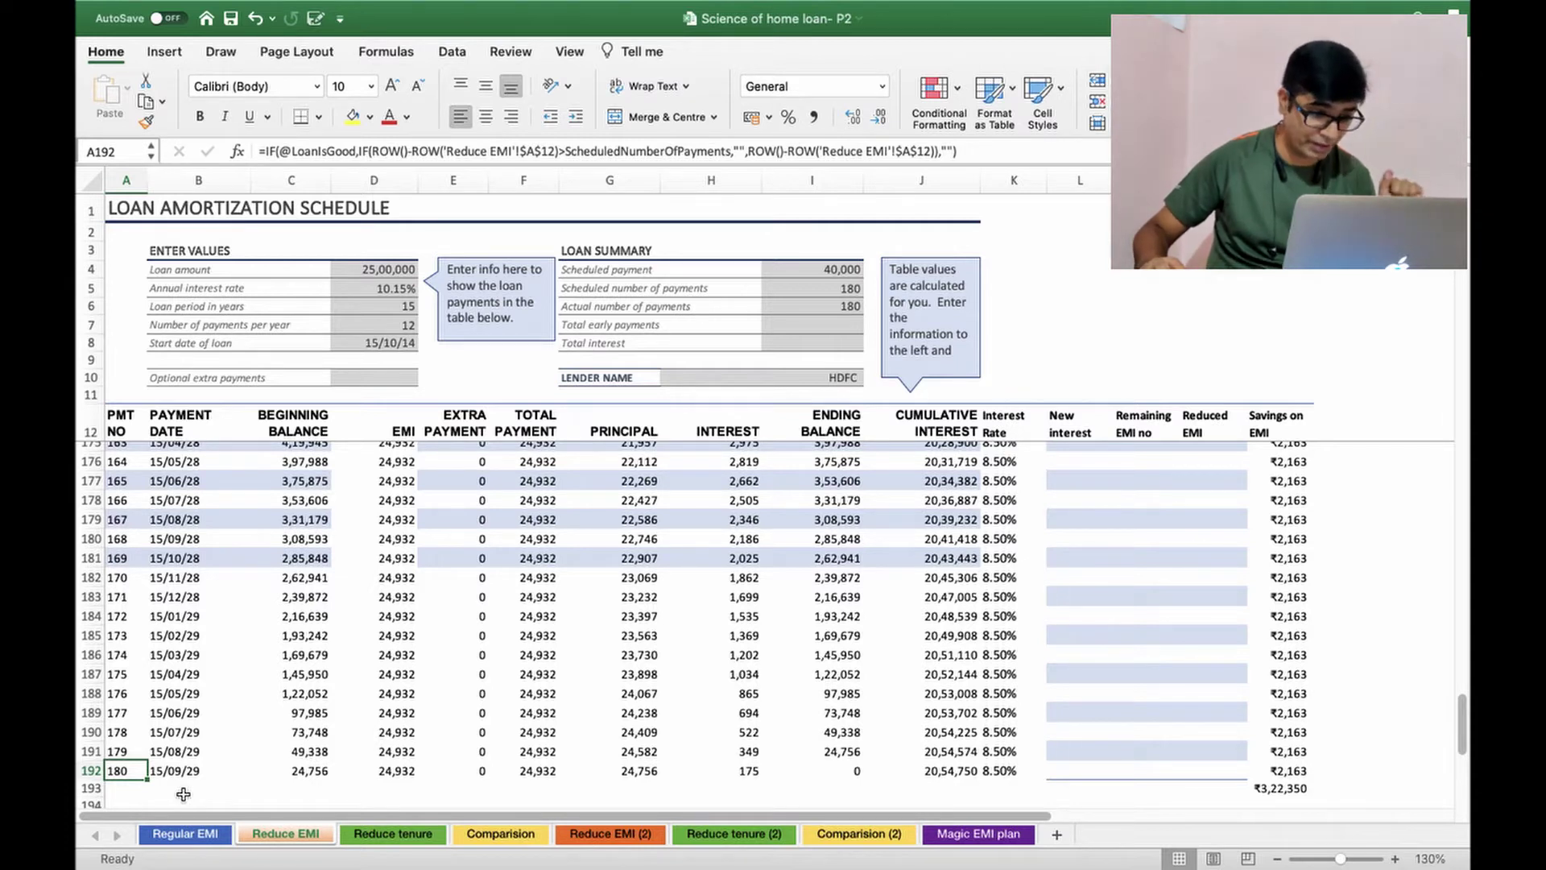
pyautogui.click(1295, 789)
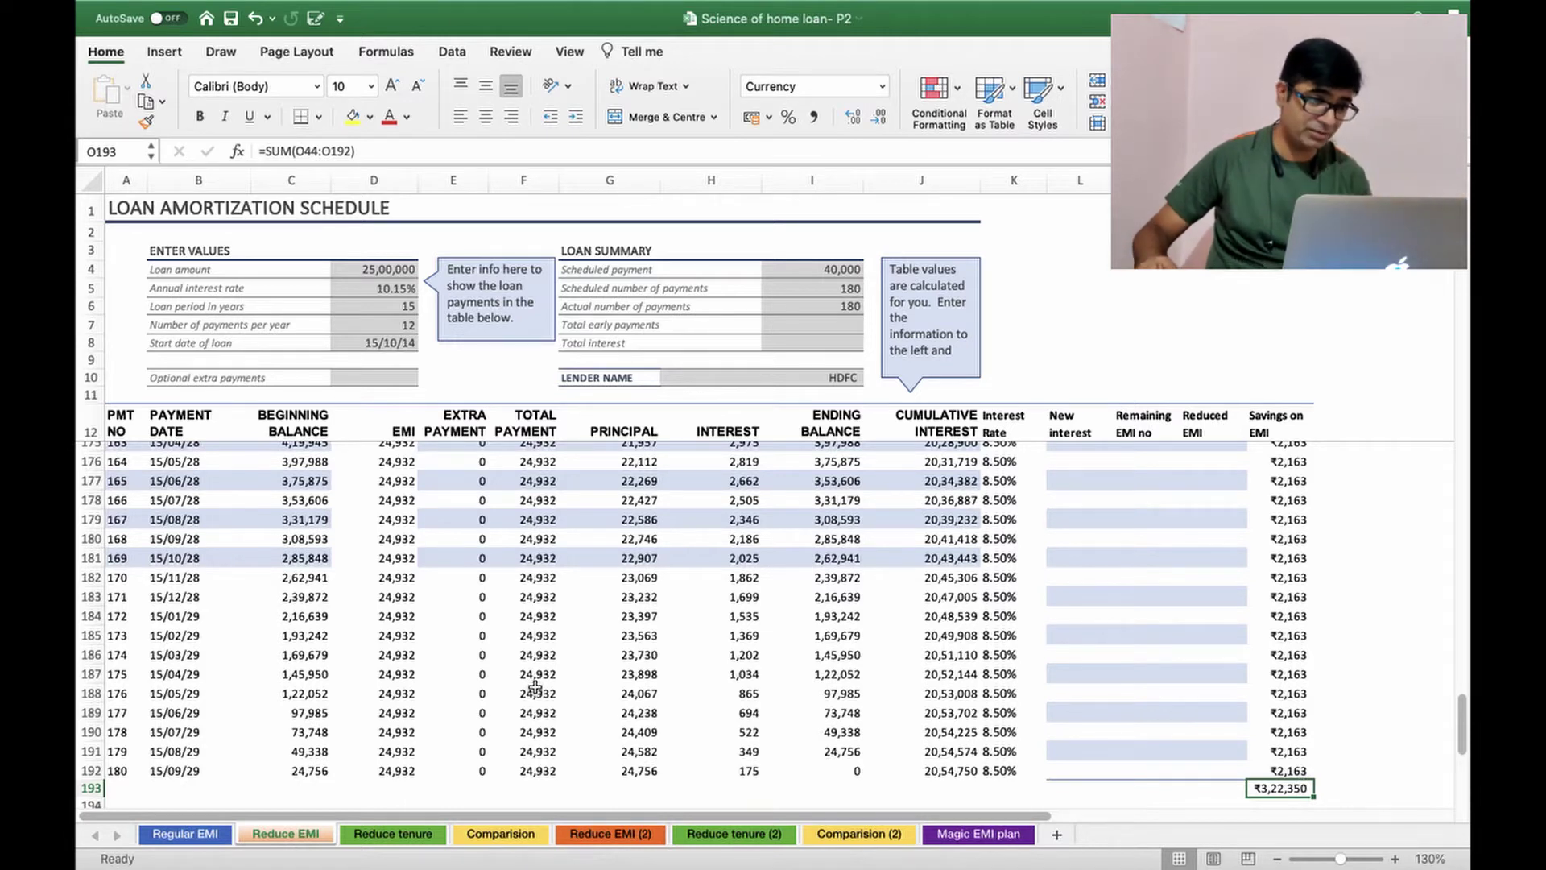
# Step: Open the Reduce tenure sheet and examine the new interest, reduced tenure and interest rate for payment 32
pyautogui.click(370, 836)
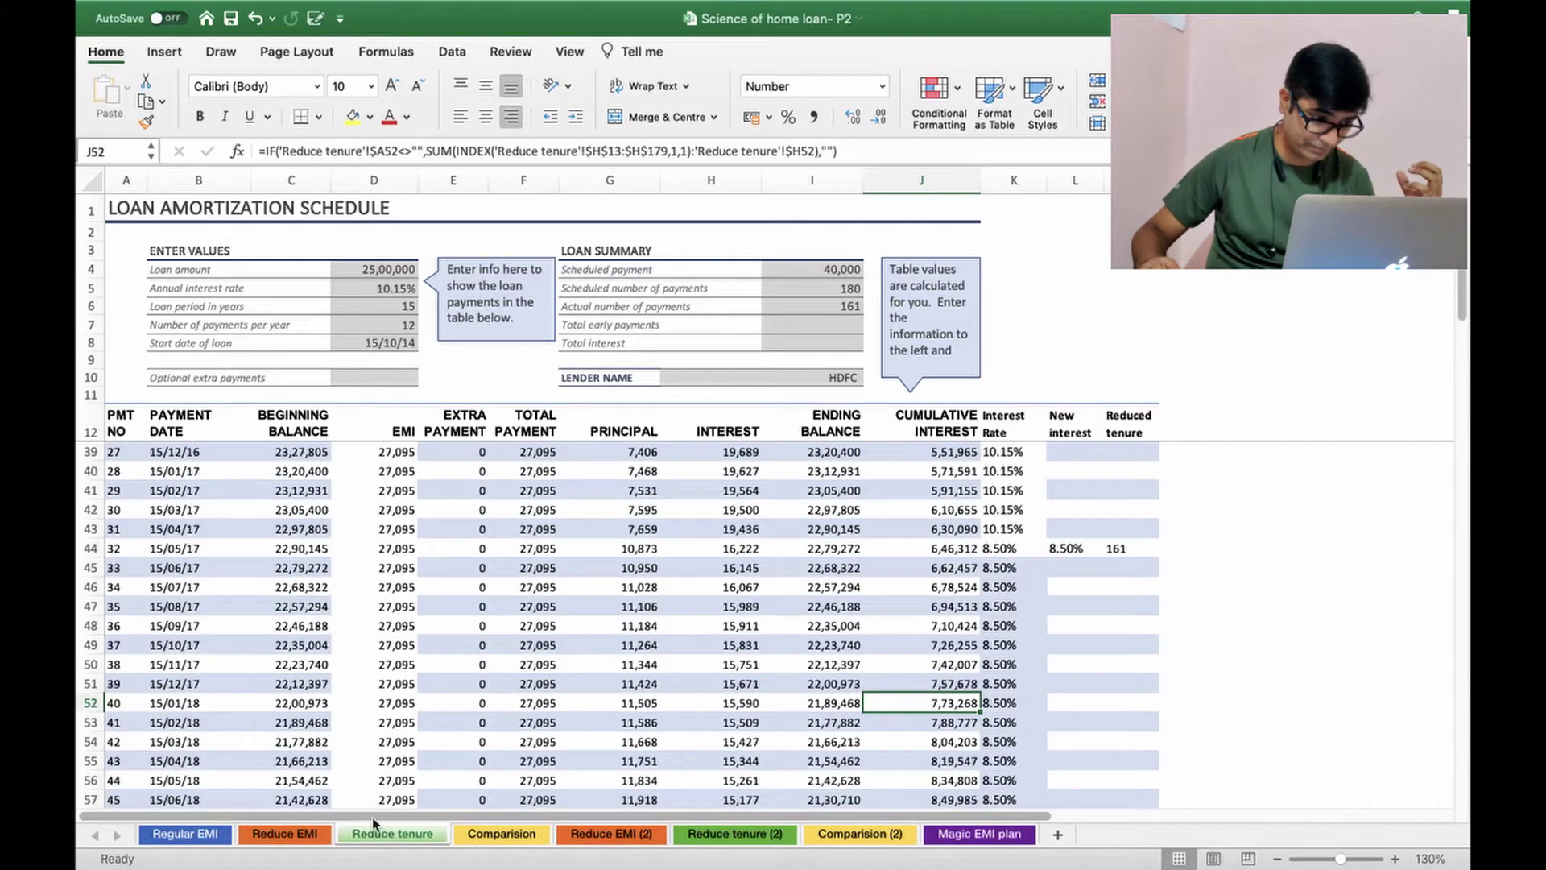
pyautogui.click(1057, 427)
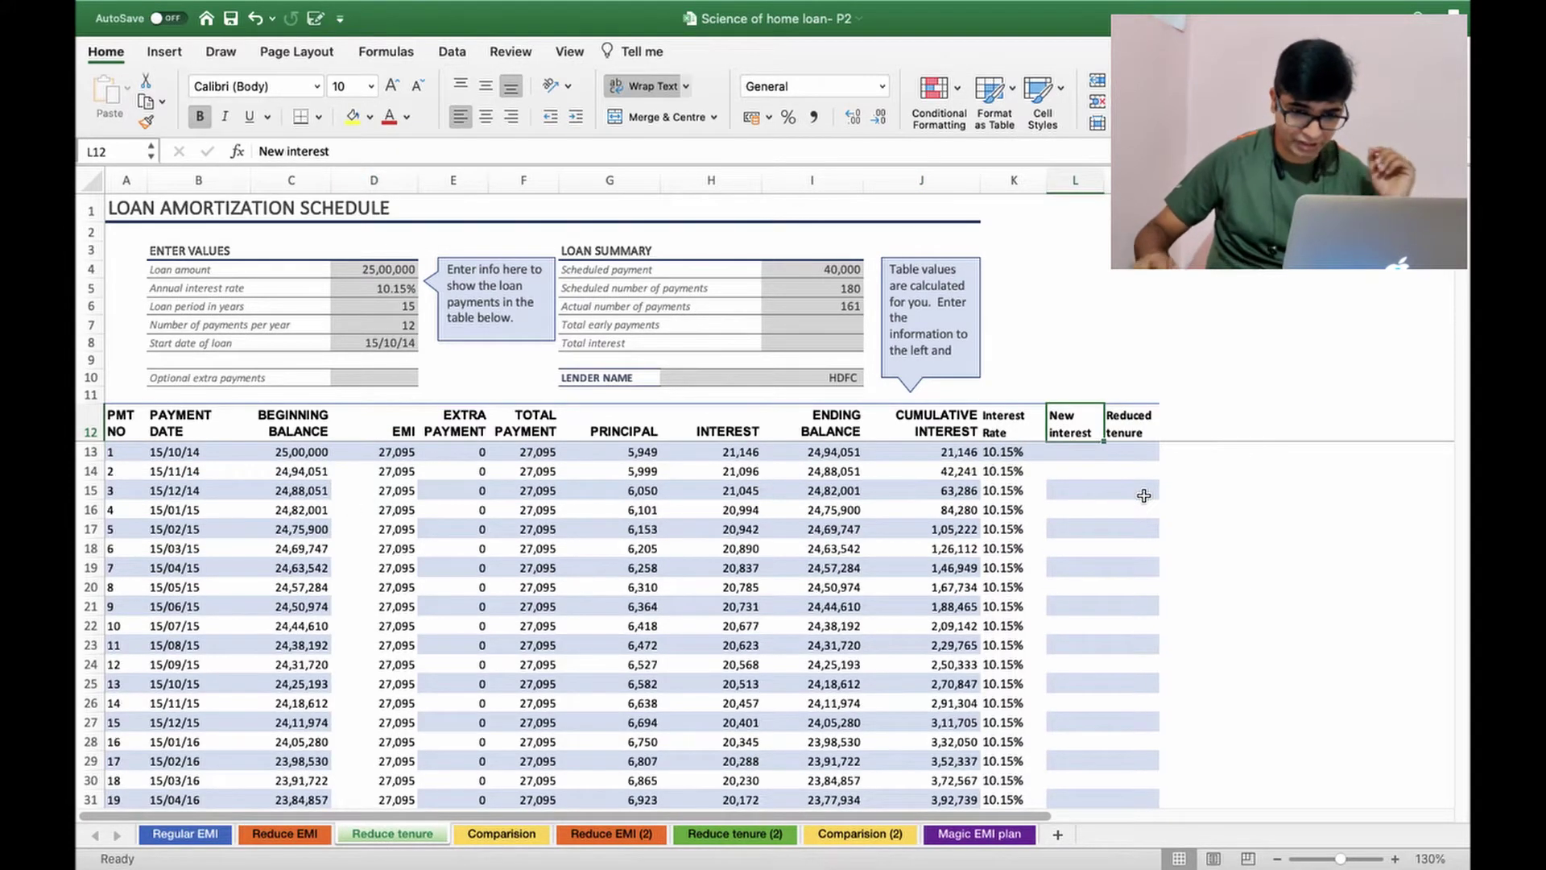
pyautogui.press('Right')
pyautogui.press('Left')
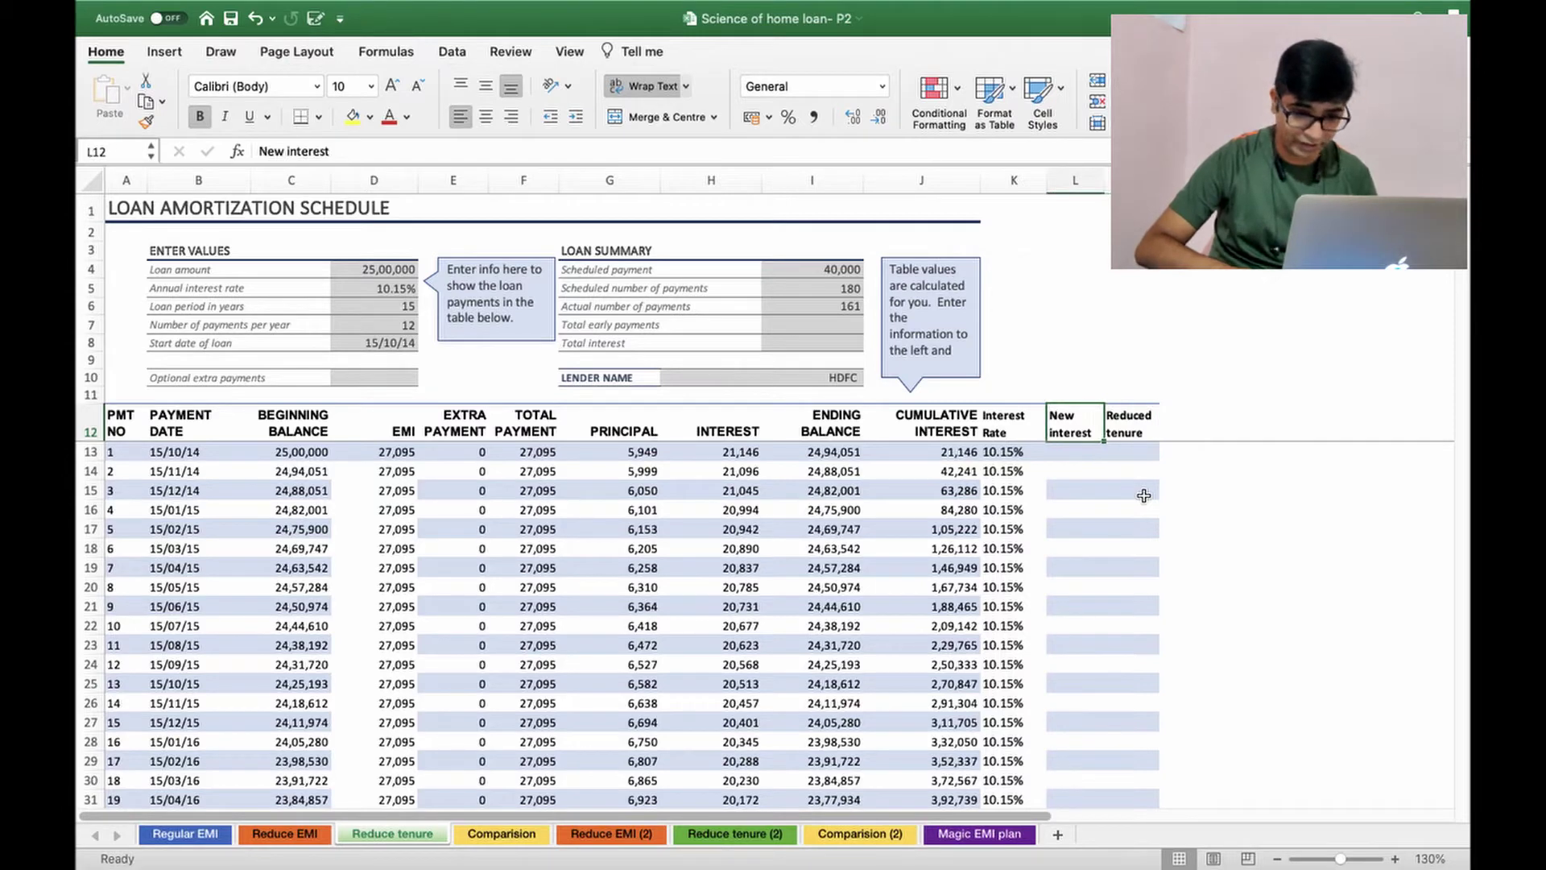
pyautogui.hotkey('ctrl', 'Down')
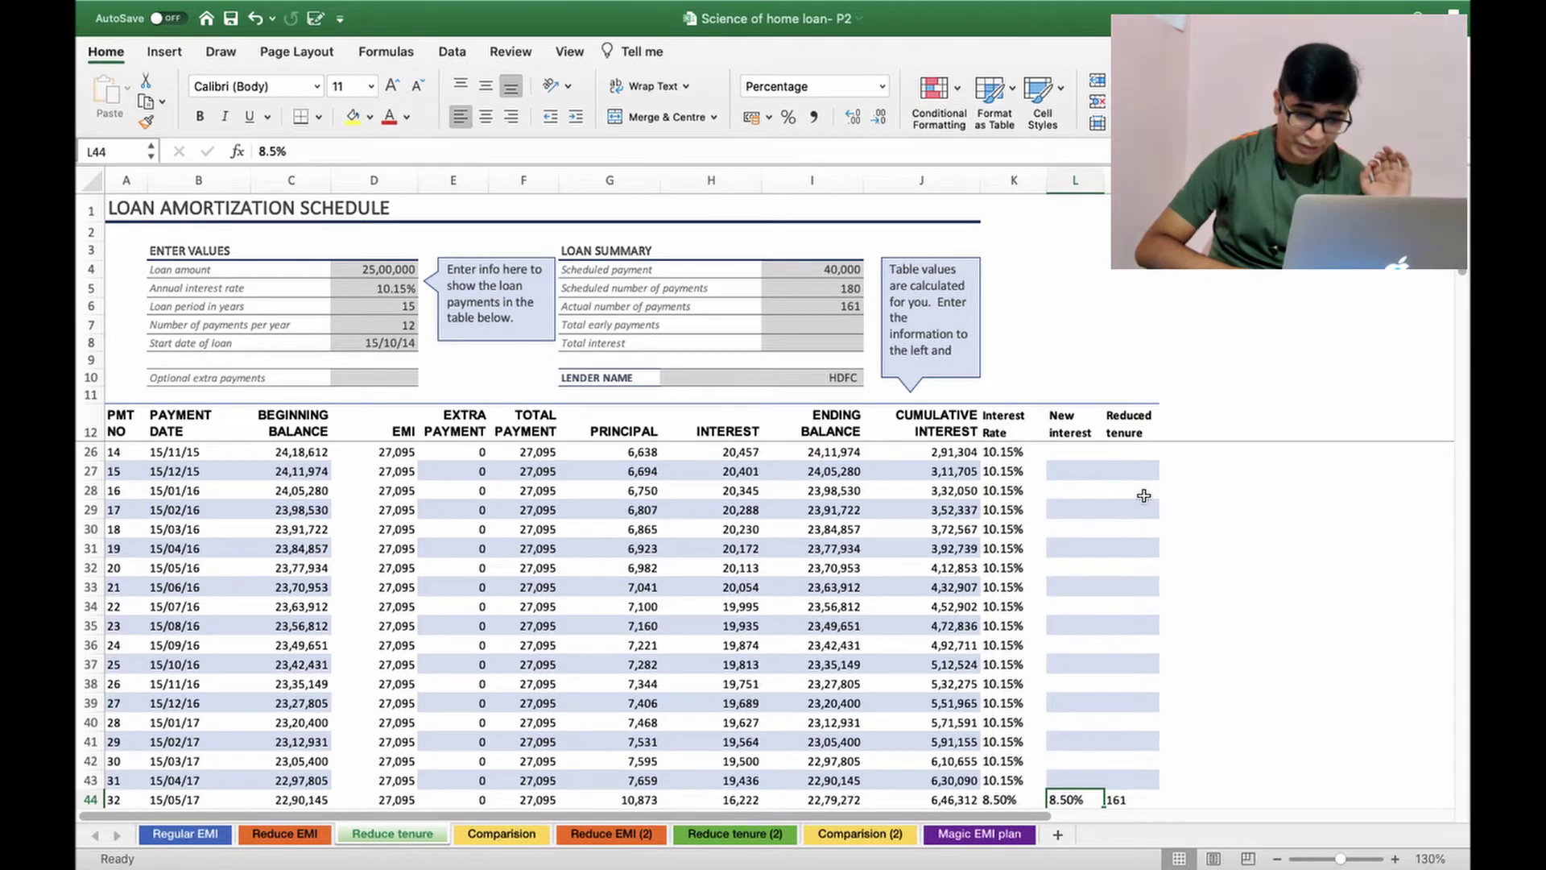
pyautogui.press('Right')
pyautogui.press('Left')
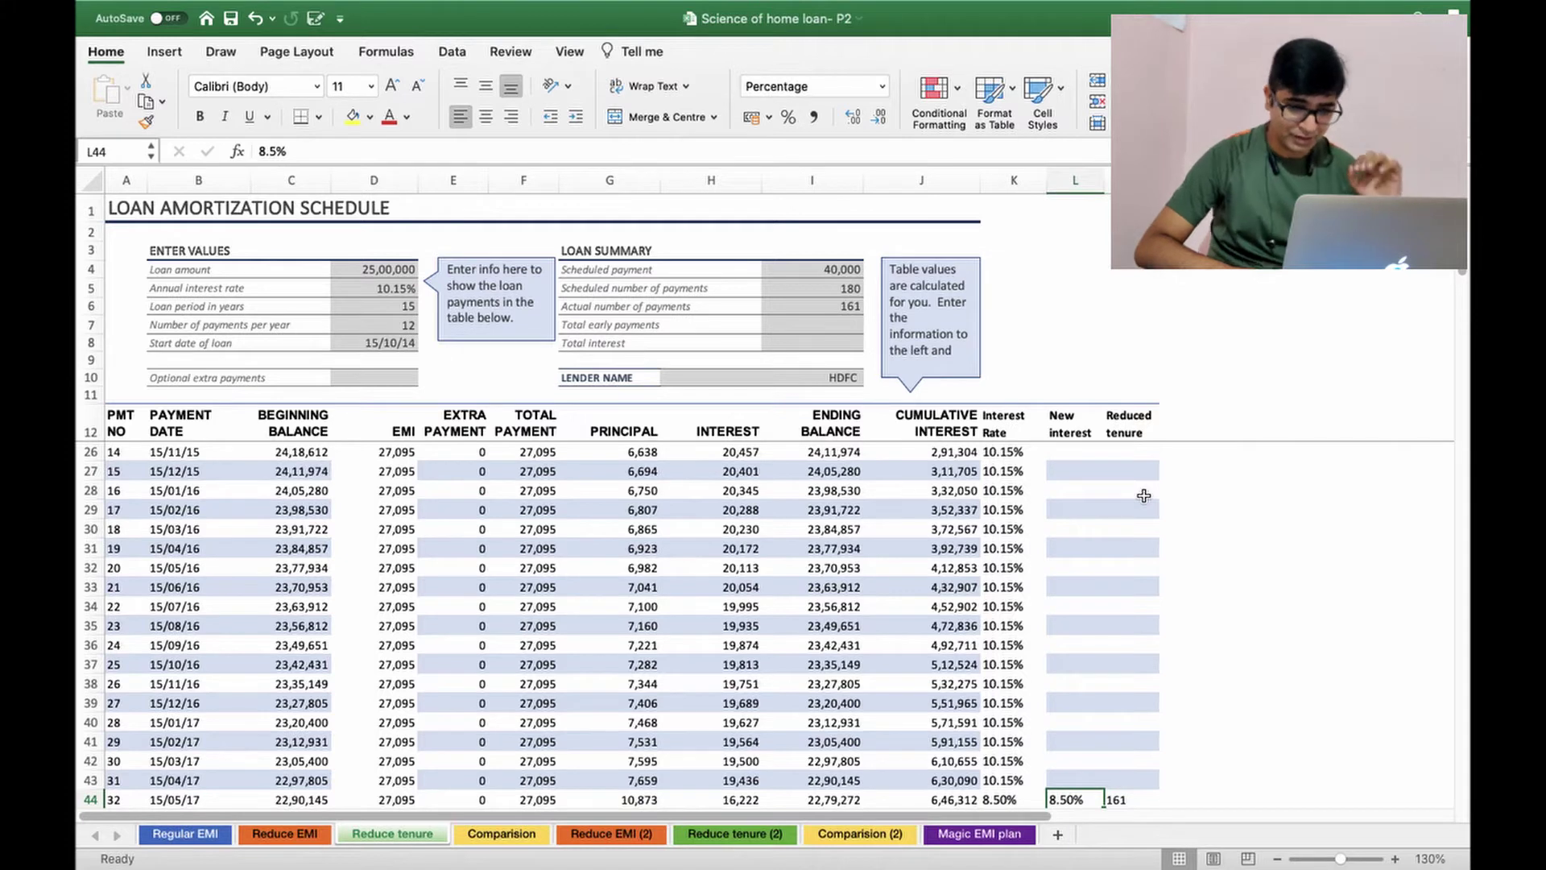
pyautogui.press('Left')
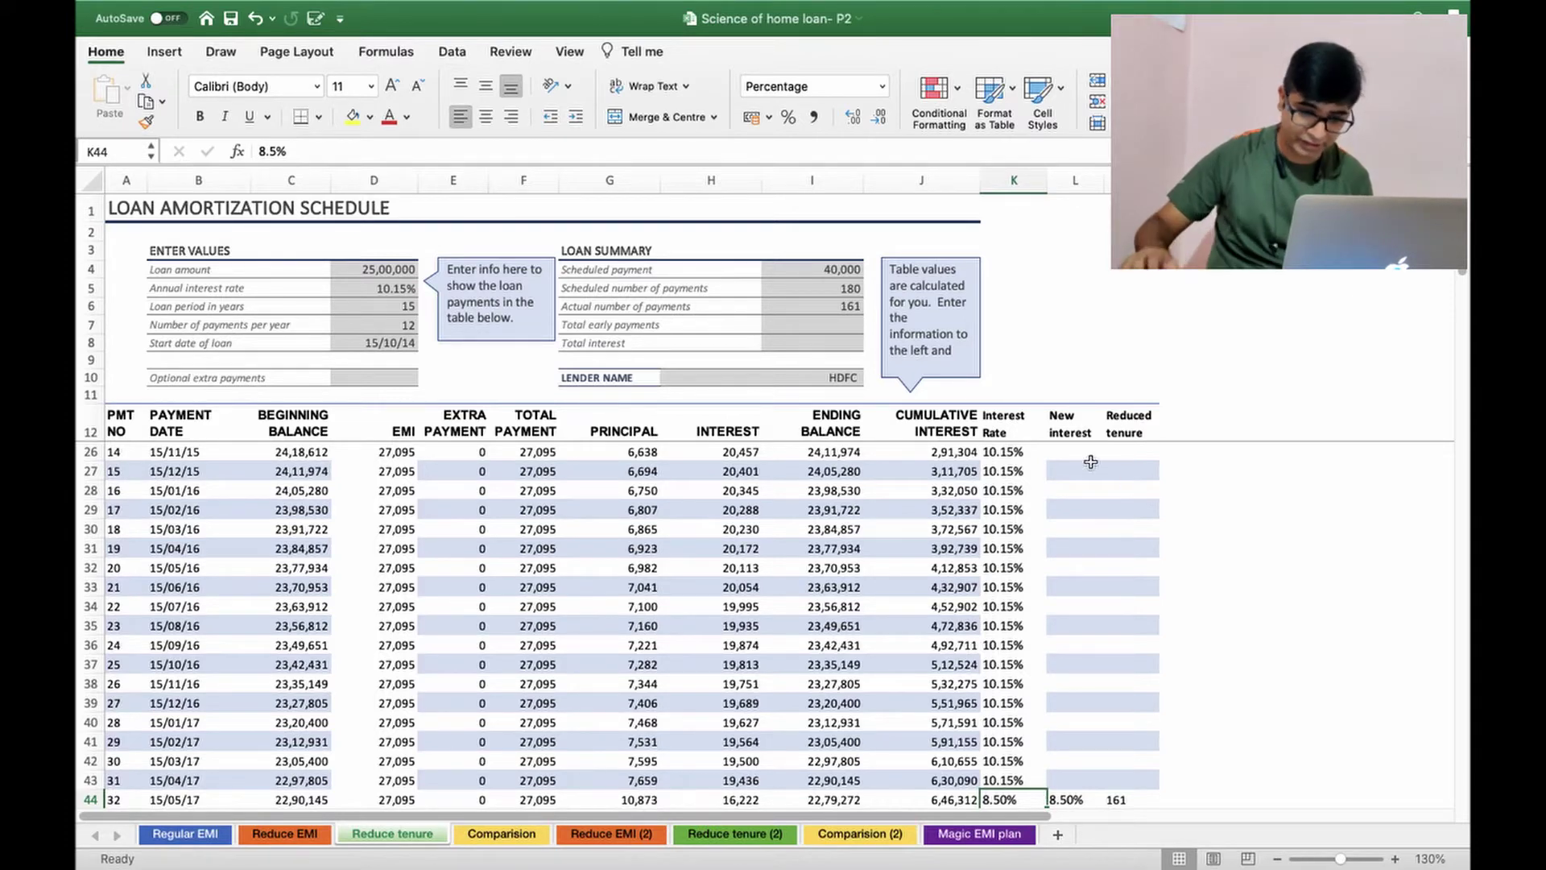
# Step: Follow the interest rate column to the last payment of the reduced-tenure schedule and check where the schedule ends
pyautogui.scroll(-5, 1089, 464)
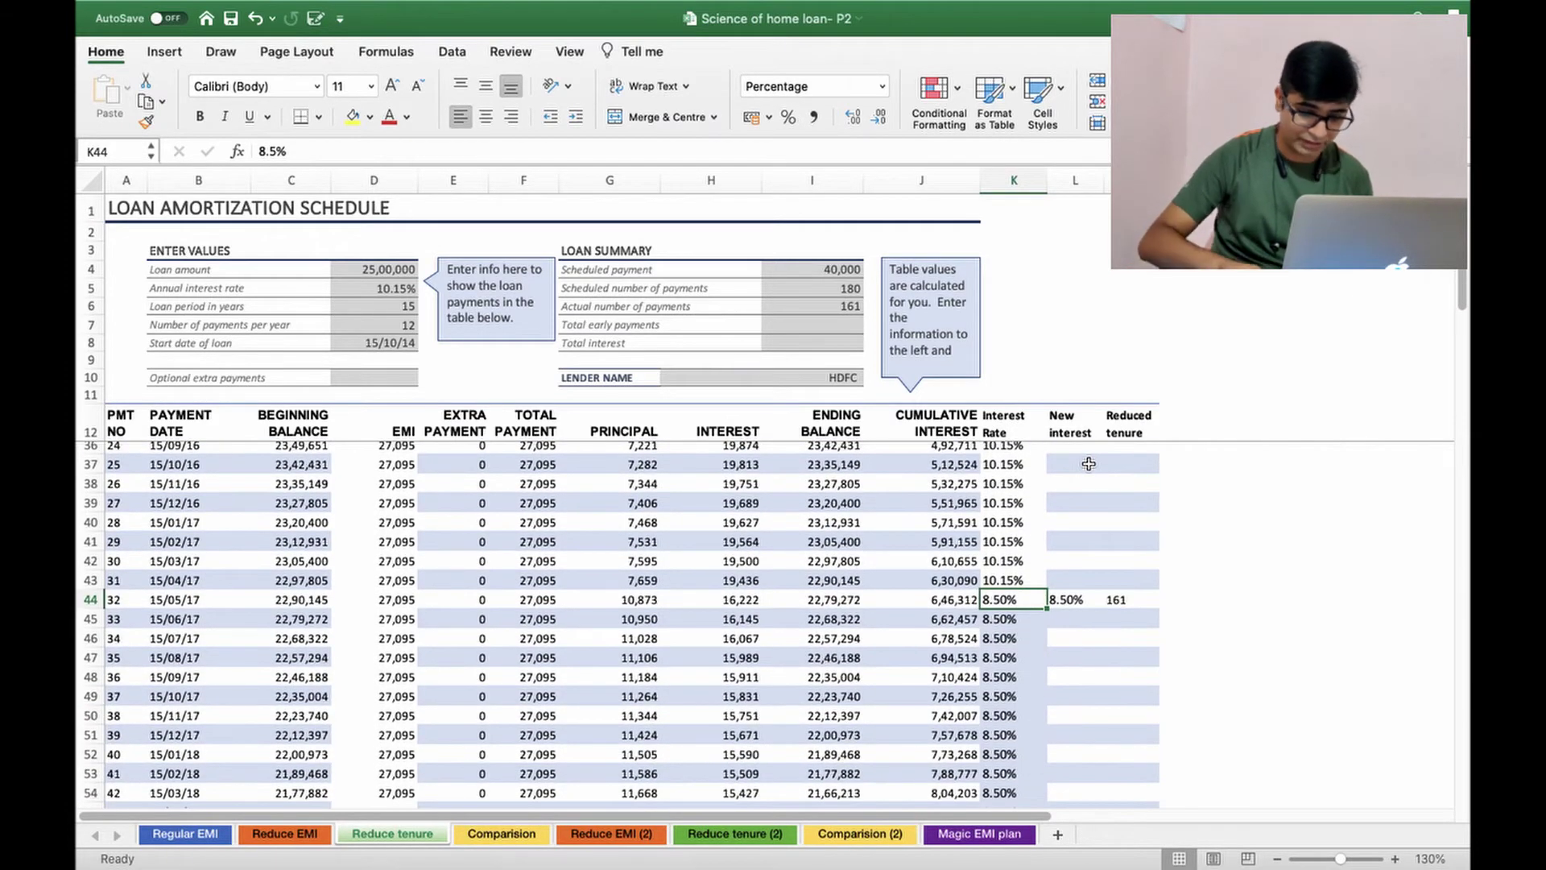
pyautogui.hotkey('ctrl', 'Down')
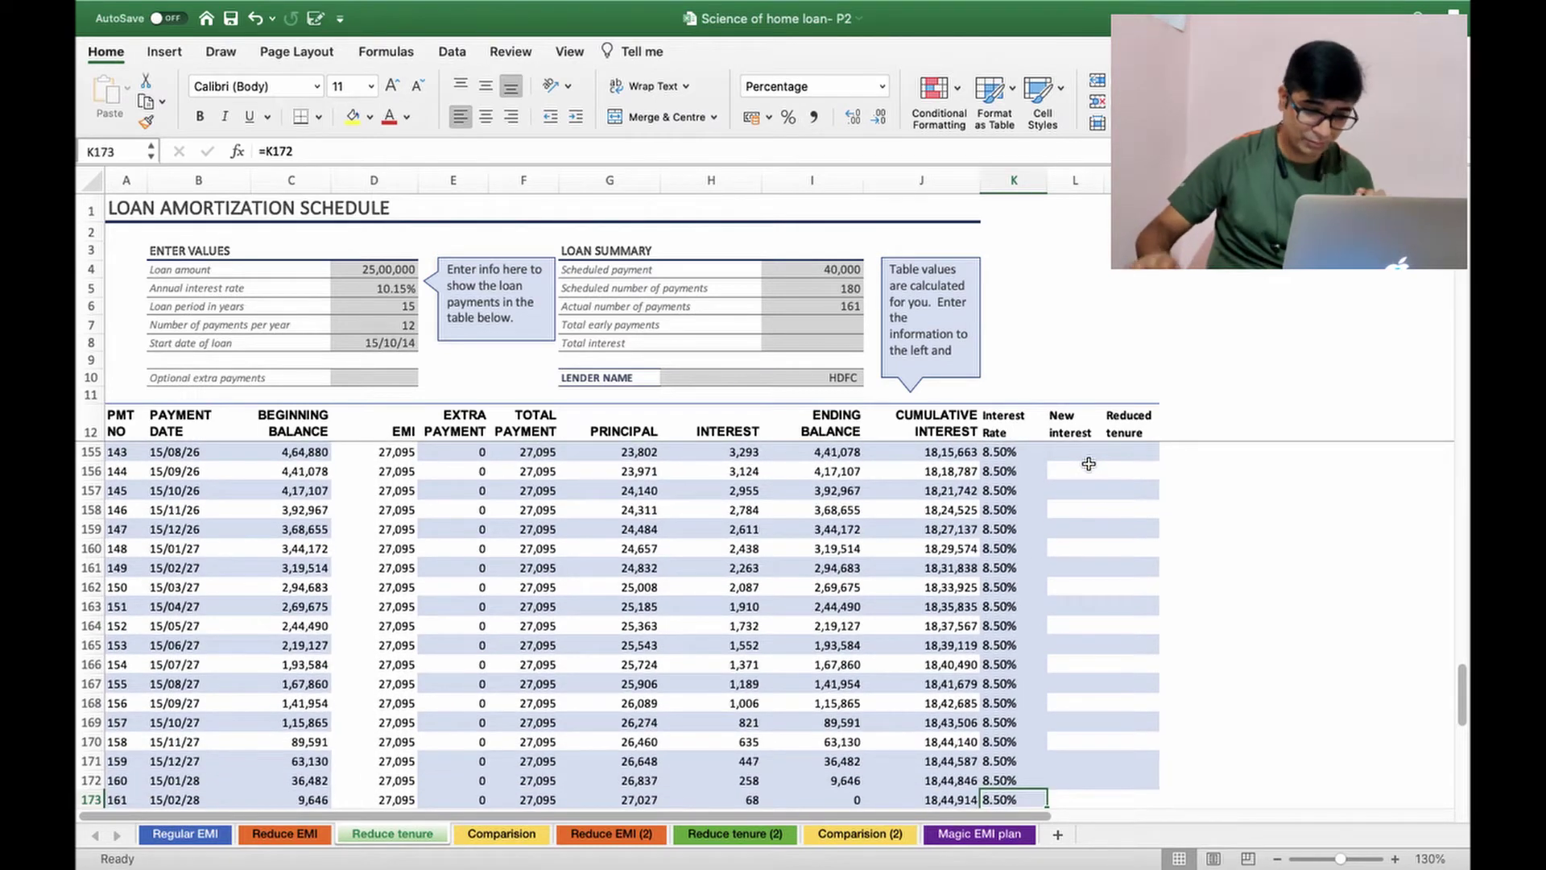
pyautogui.press('Down')
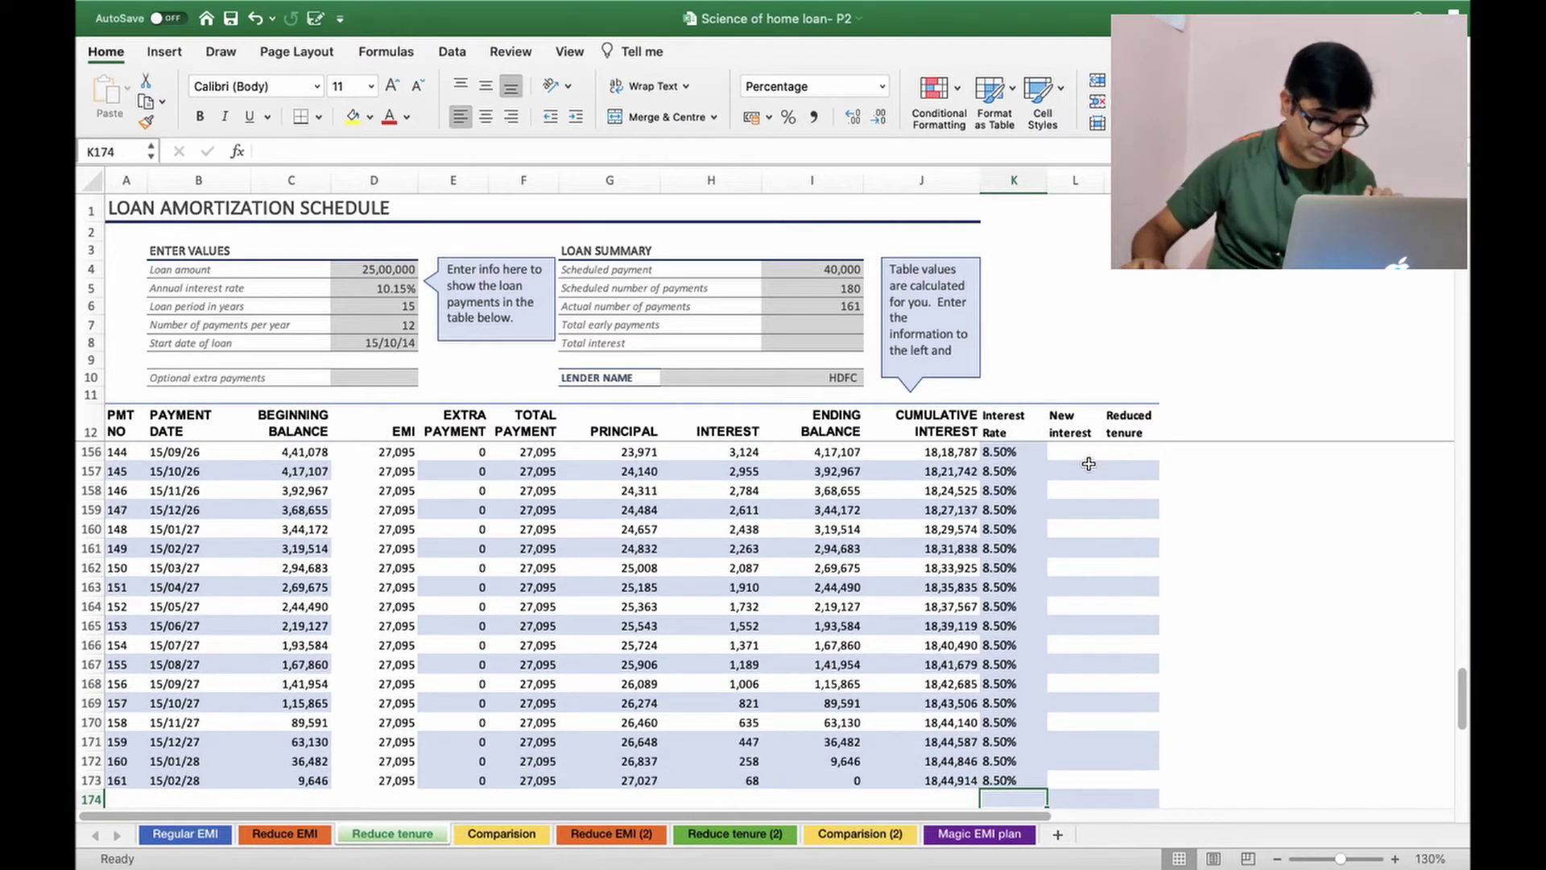
pyautogui.click(1084, 781)
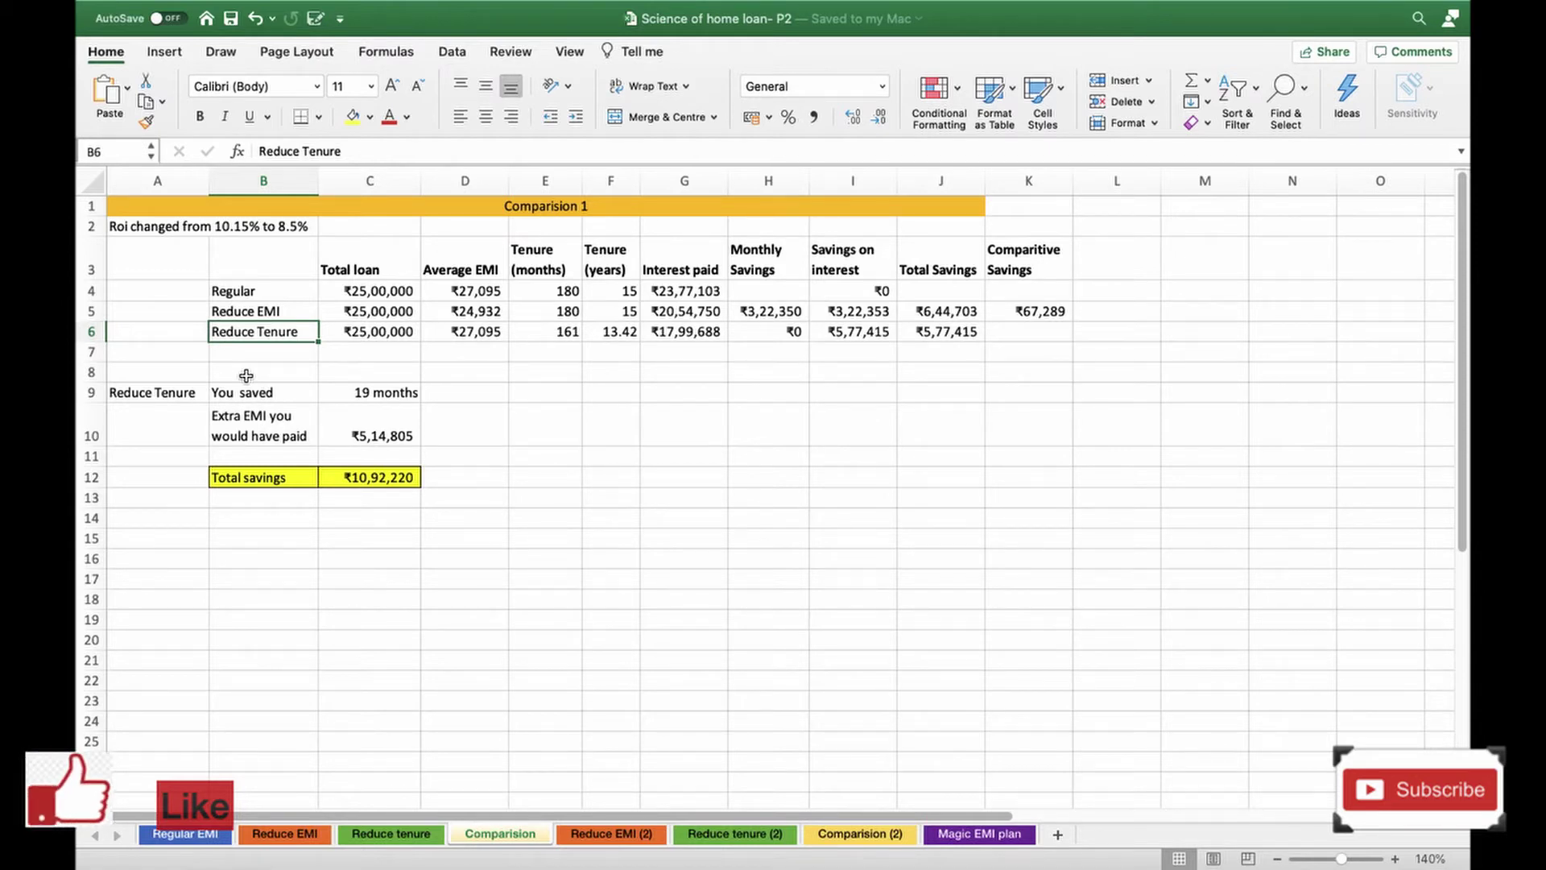
# Step: Review the Regular, Reduce EMI and Reduce Tenure scenarios in the Comparision sheet and return to the Regular label
pyautogui.click(272, 291)
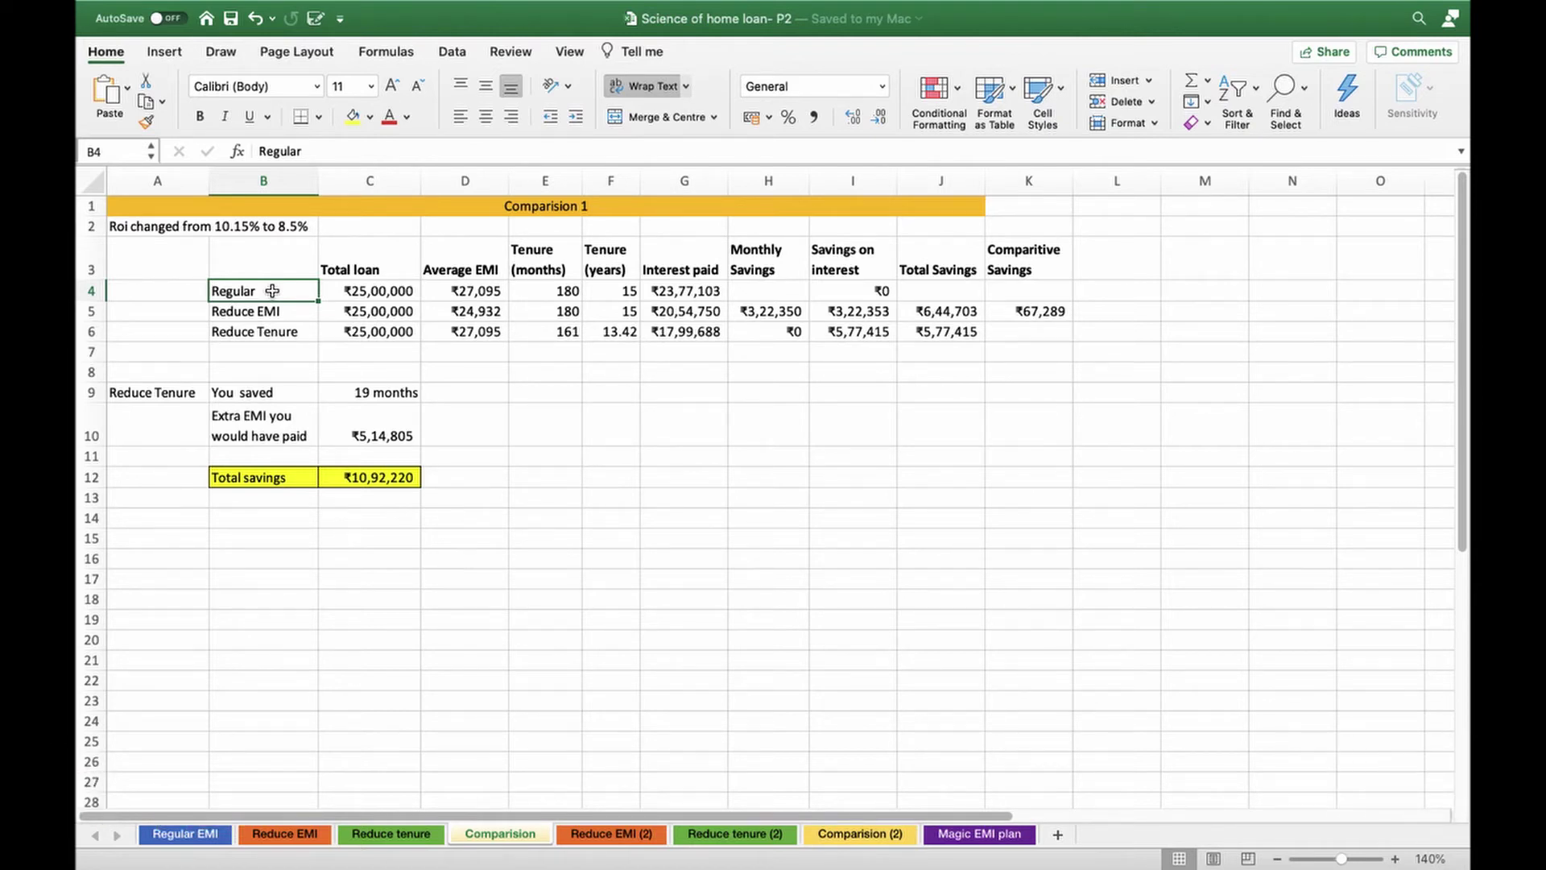
pyautogui.click(282, 312)
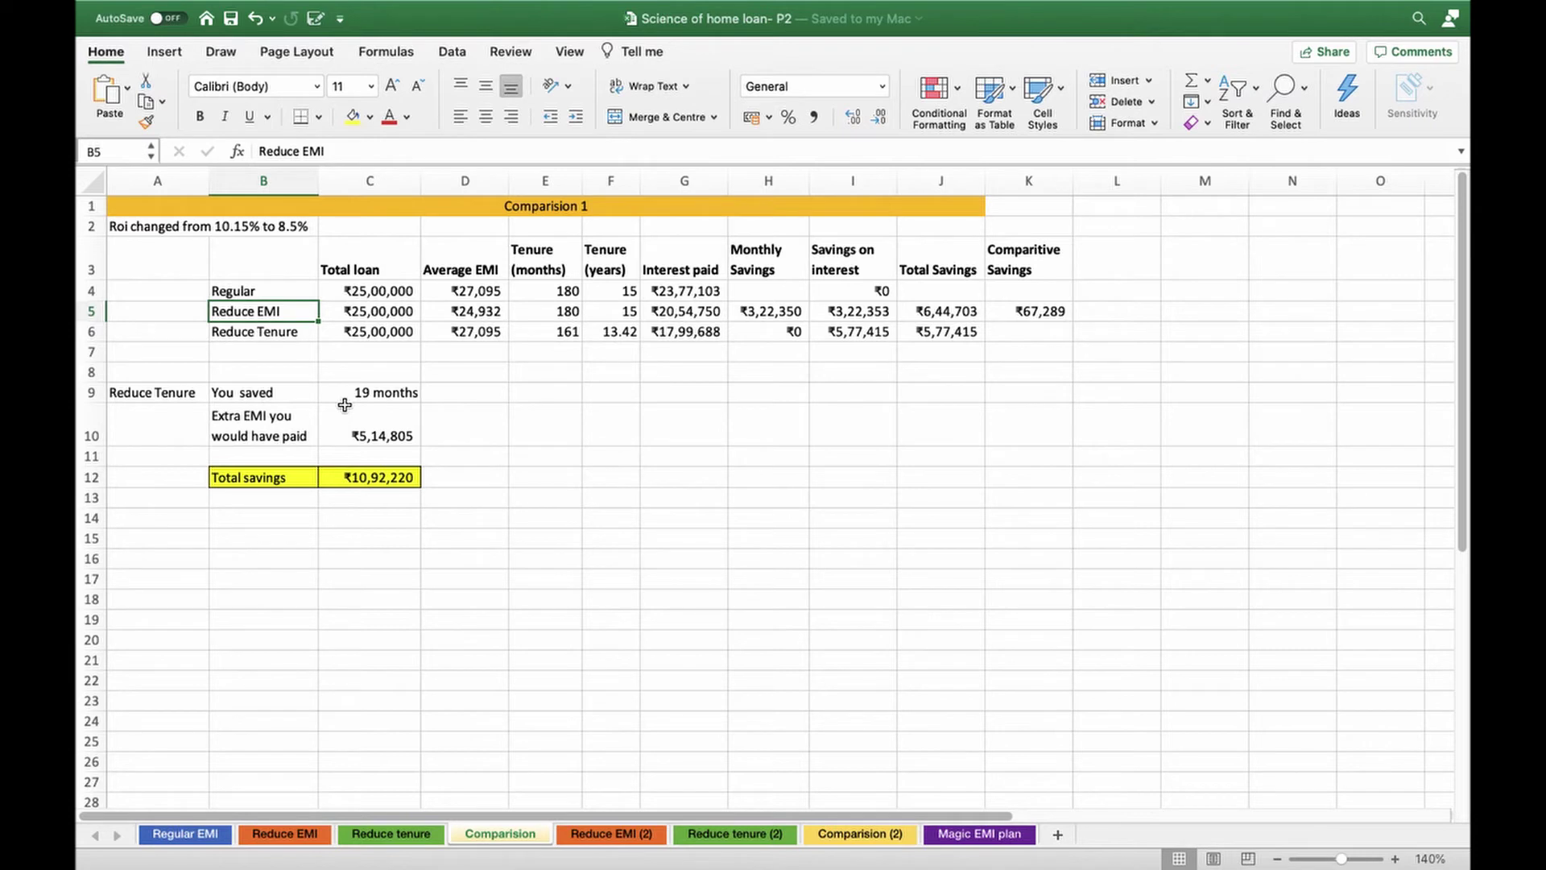
pyautogui.press('Down')
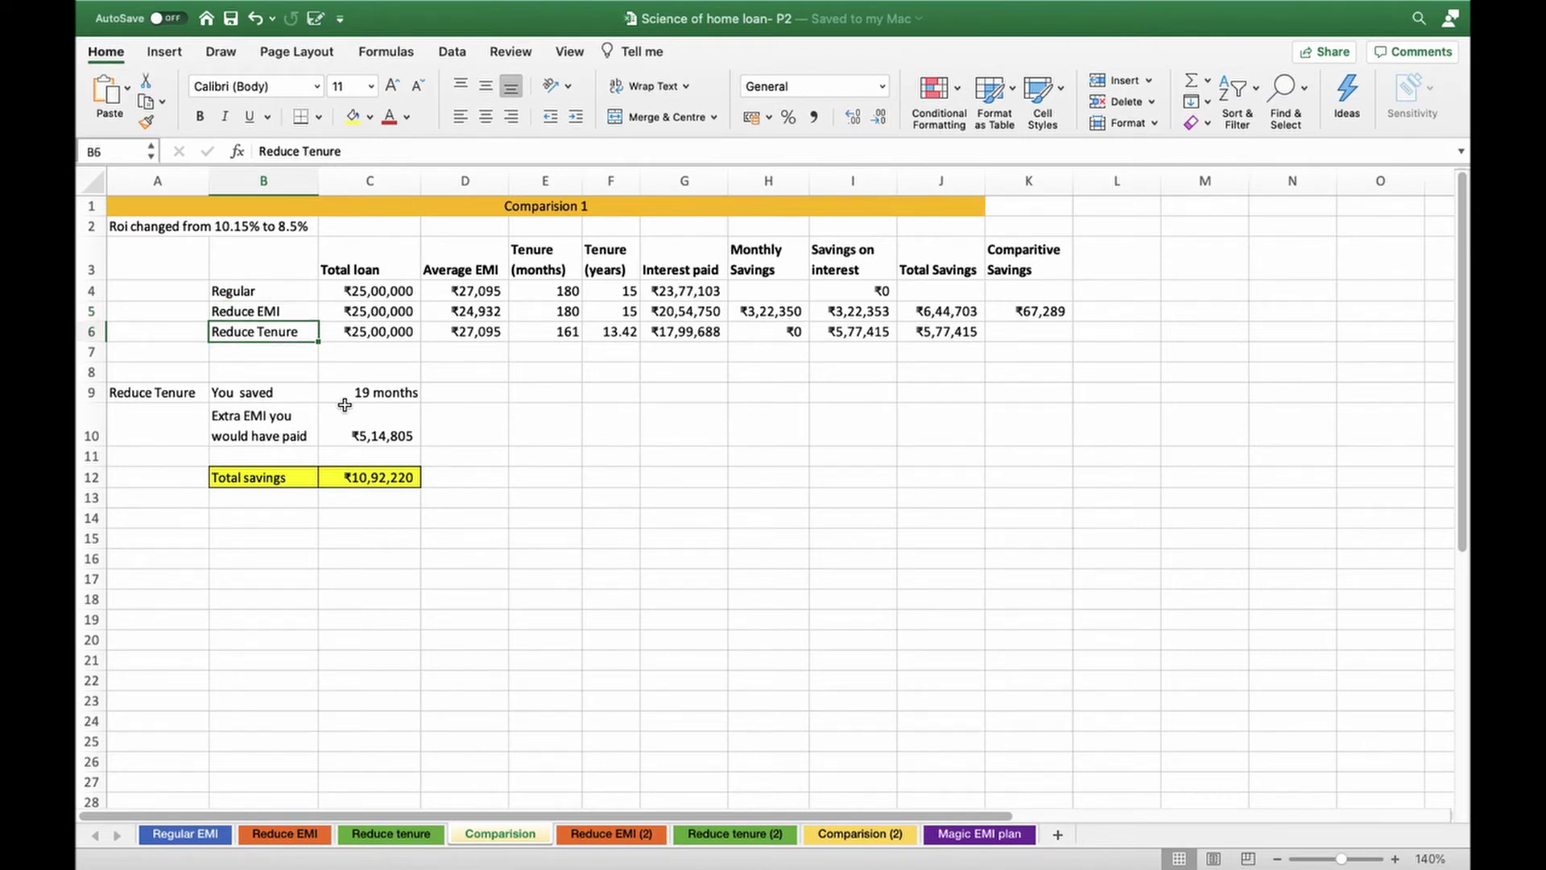
pyautogui.press('Up')
pyautogui.press('Up')
pyautogui.press('Right')
pyautogui.press('Right')
pyautogui.press('Left')
pyautogui.press('Left')
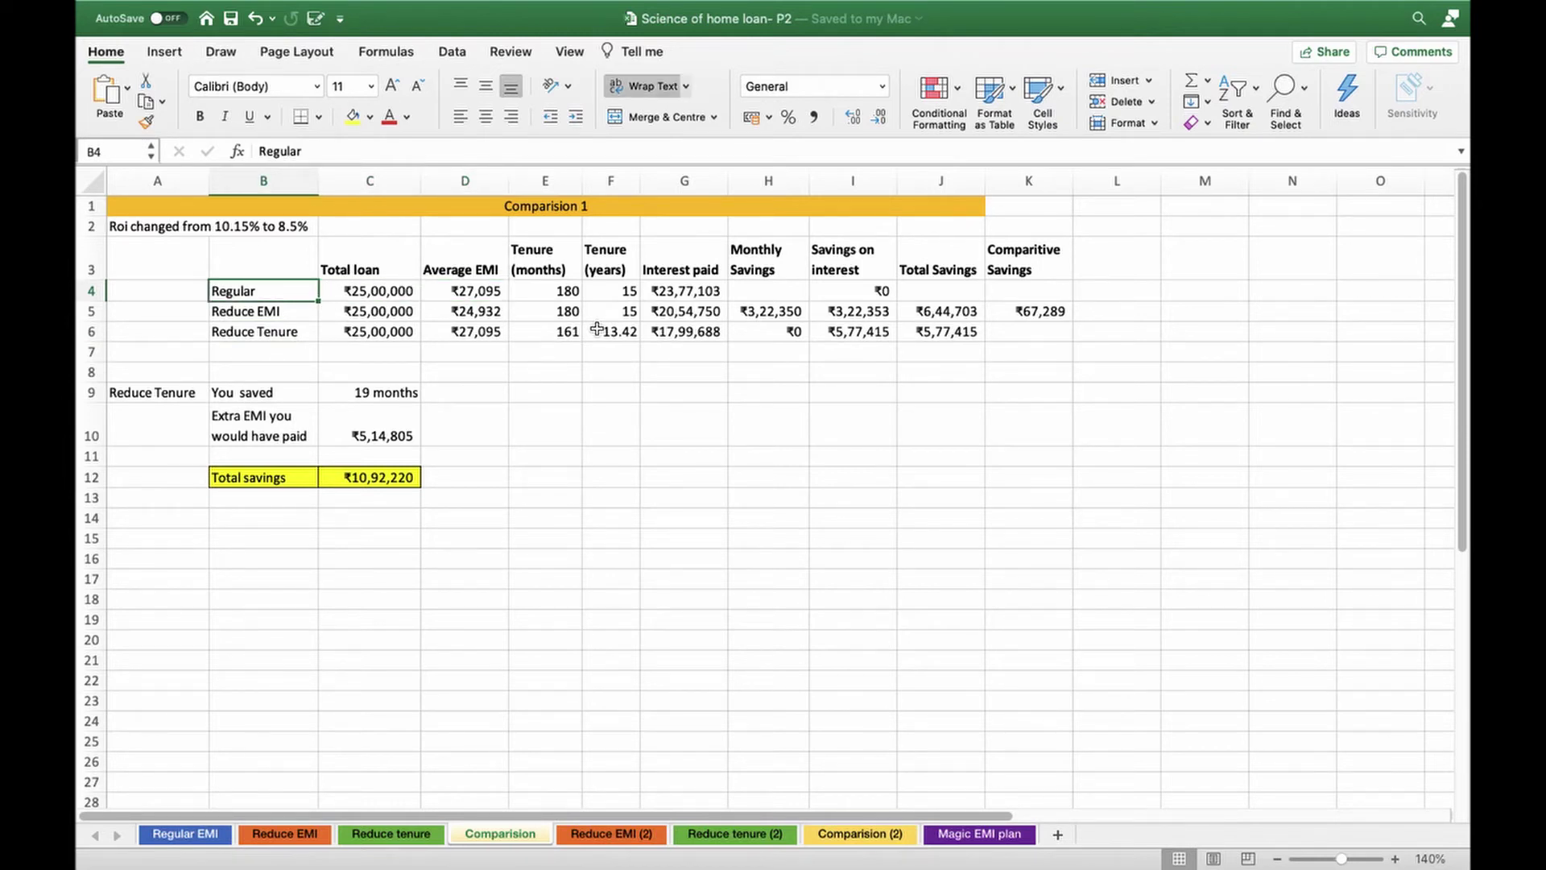
# Step: Read across the Regular row from total loan through average EMI and tenure to interest paid
pyautogui.press('Right')
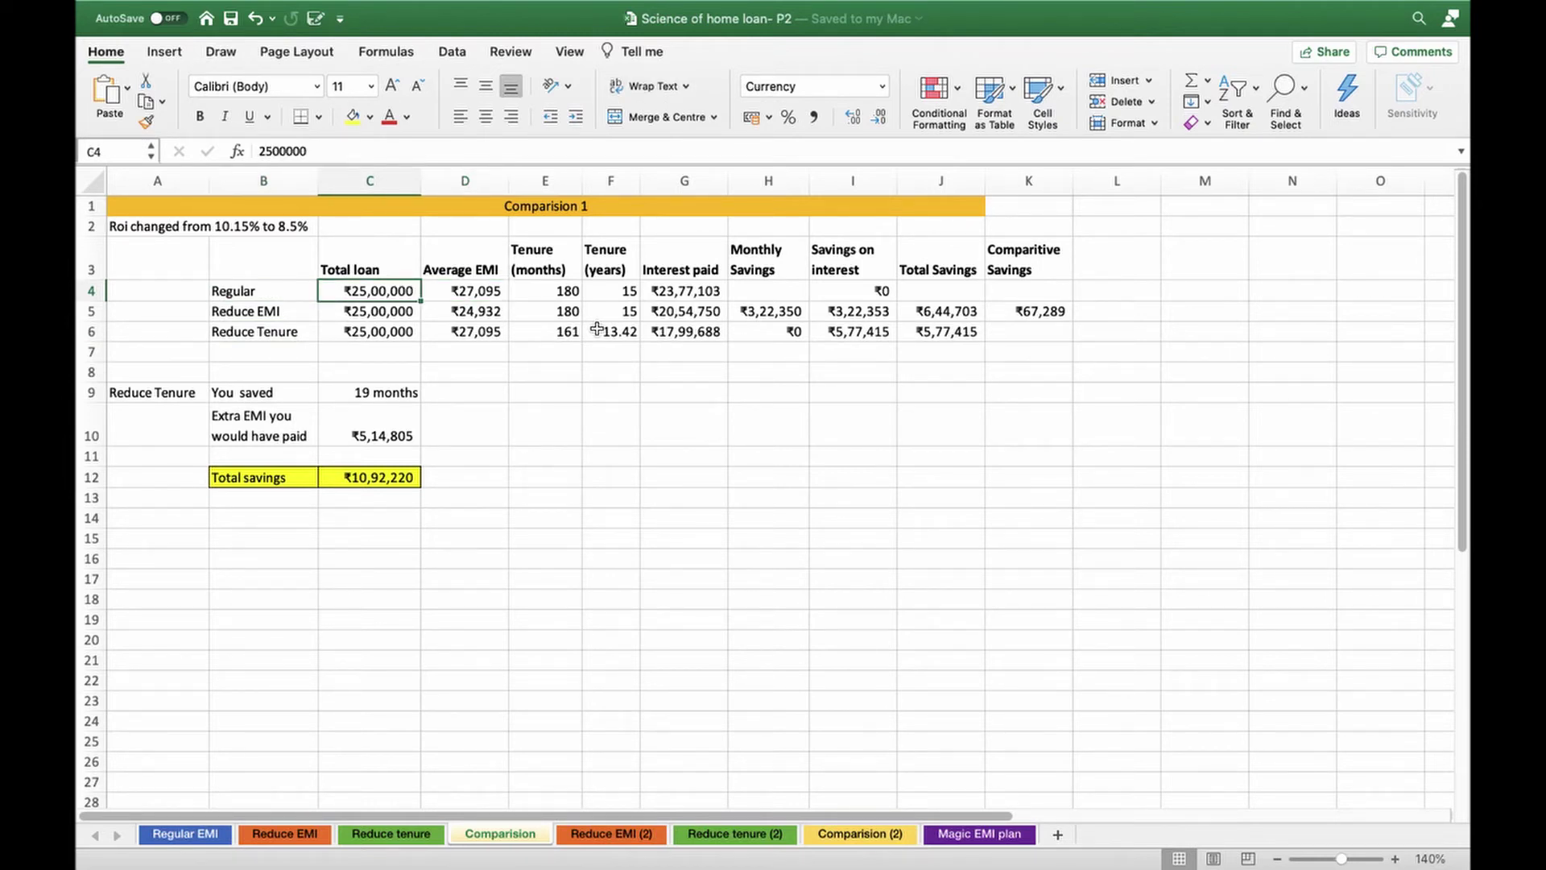
pyautogui.press('Right')
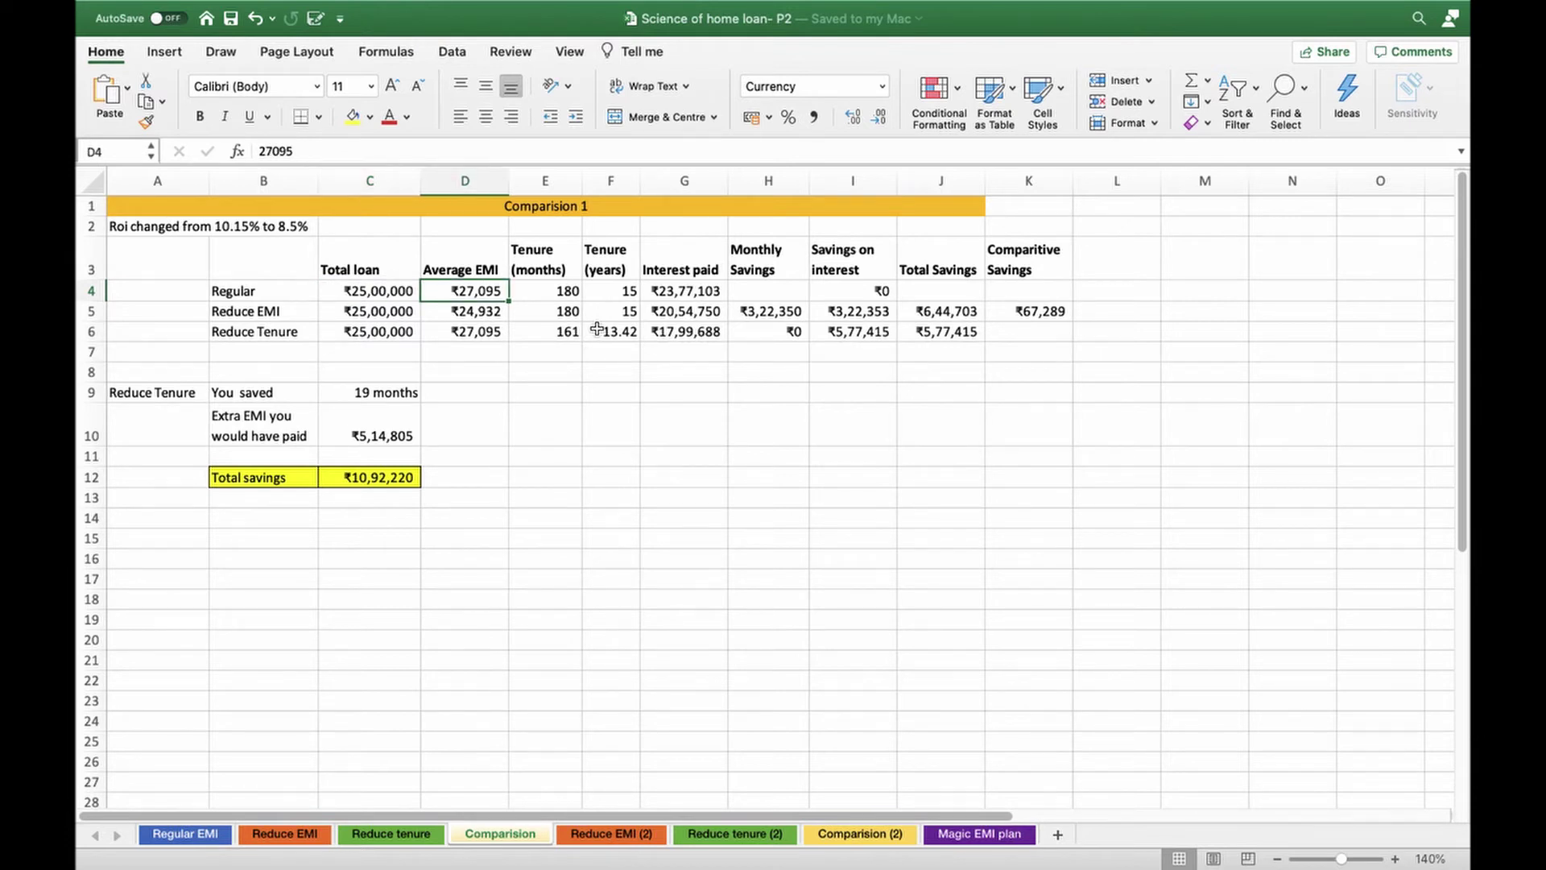
pyautogui.press('Right')
pyautogui.press('Right')
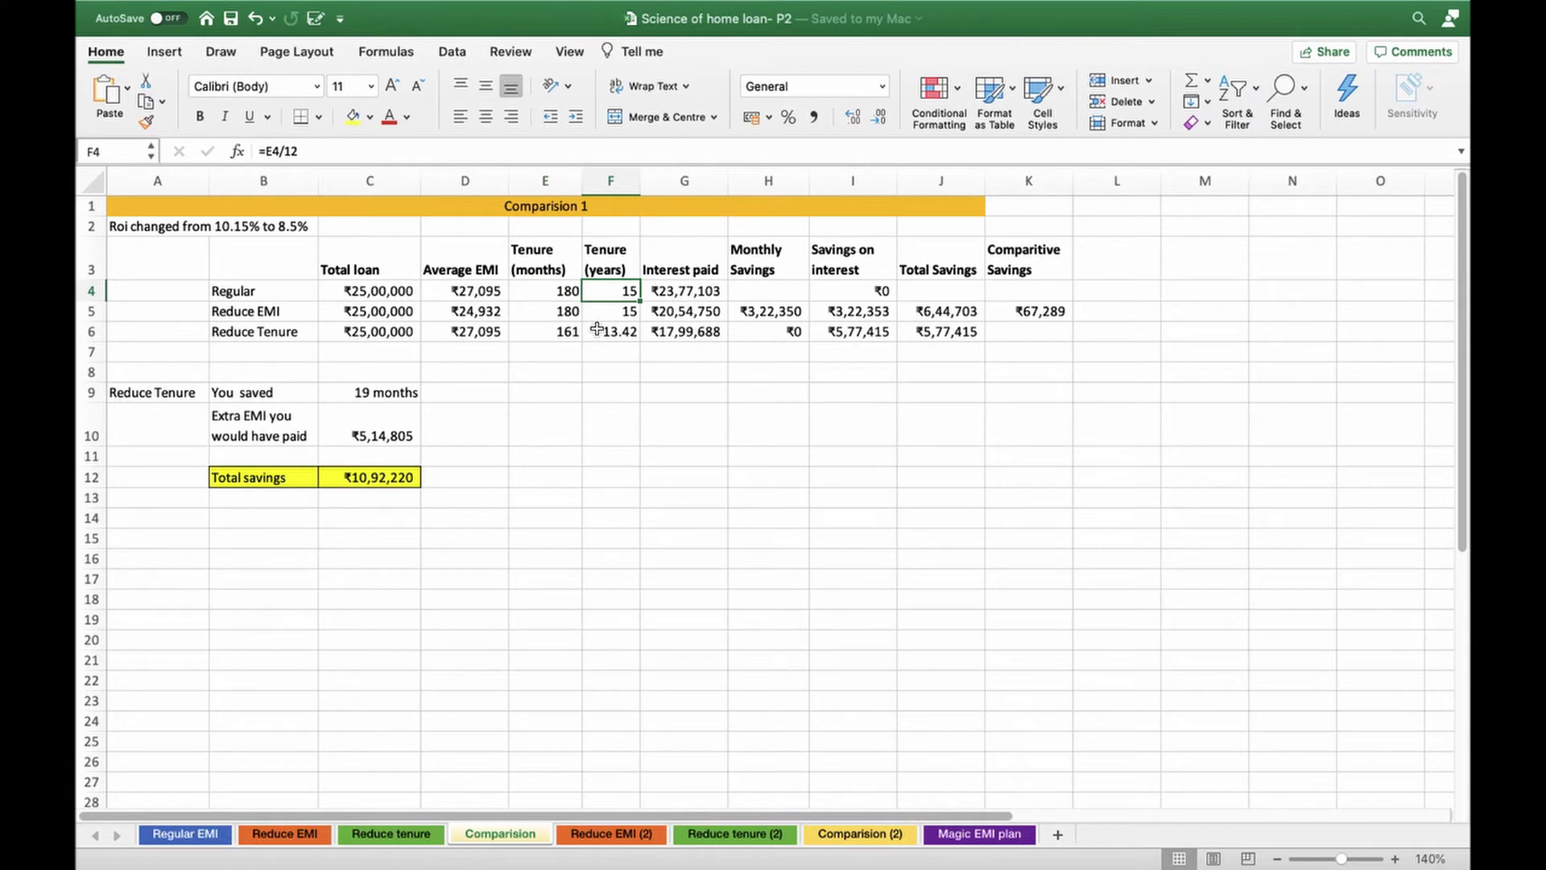
pyautogui.press('Right')
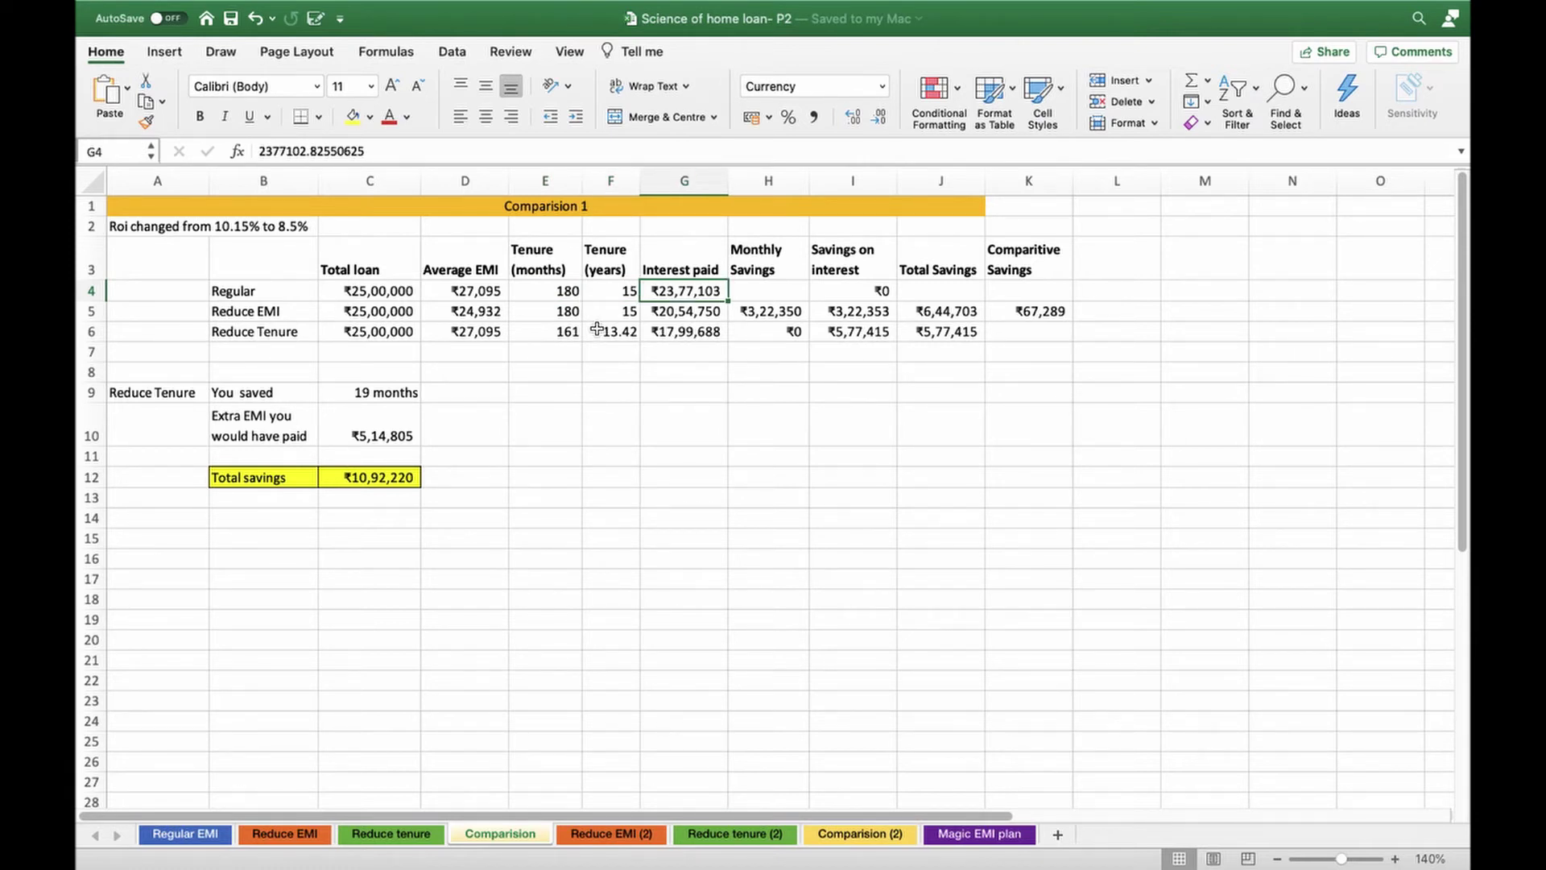
# Step: Check the final cumulative interest on the Regular EMI sheet and return to the Comparision sheet
pyautogui.click(192, 835)
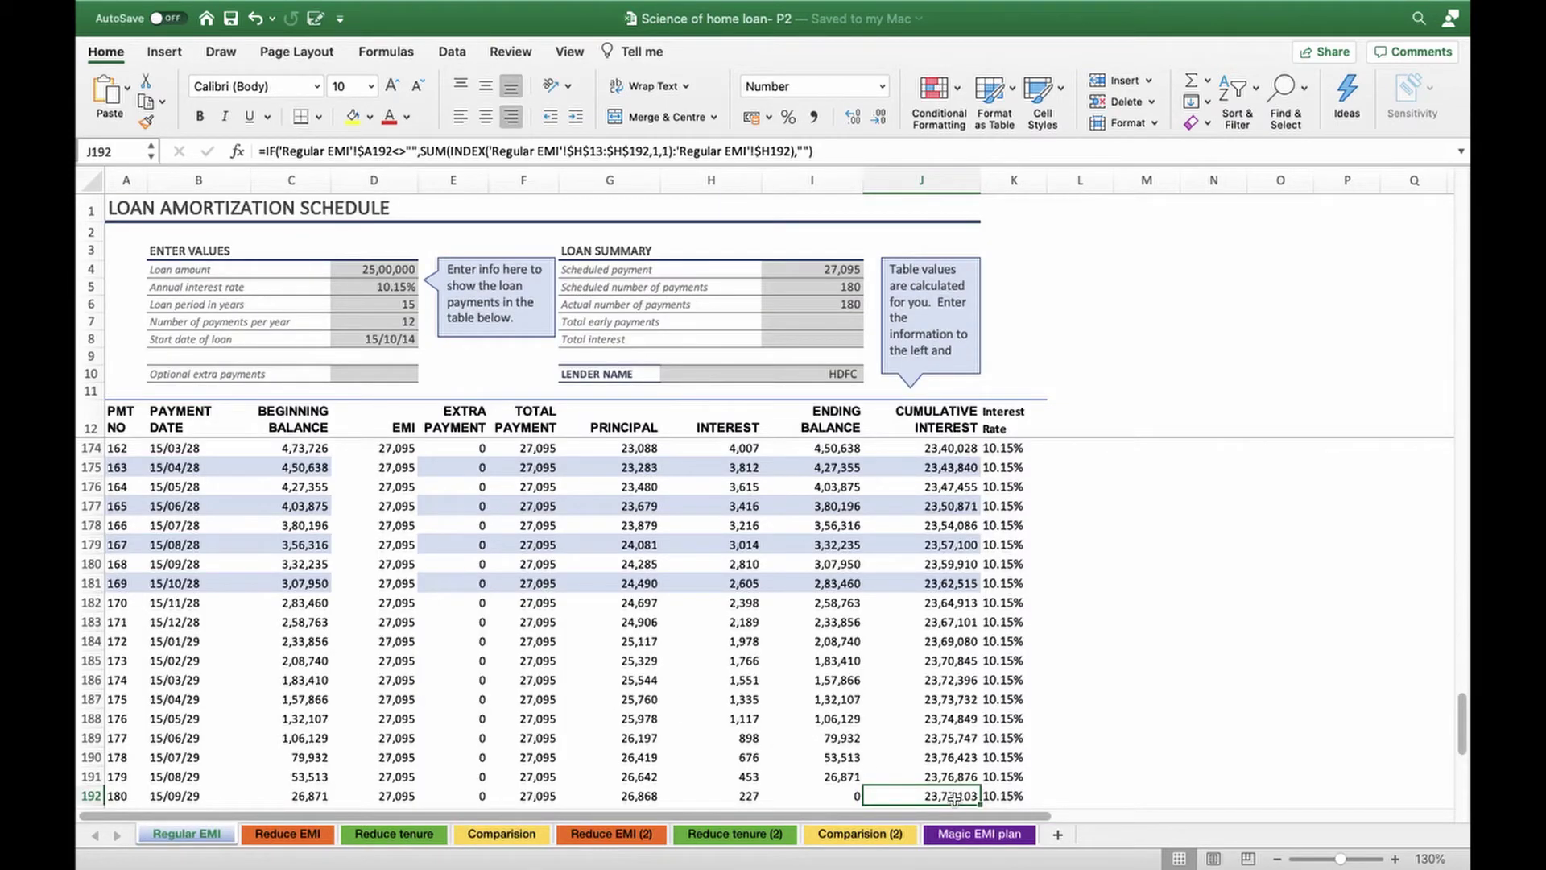
pyautogui.scroll(-1, 939, 741)
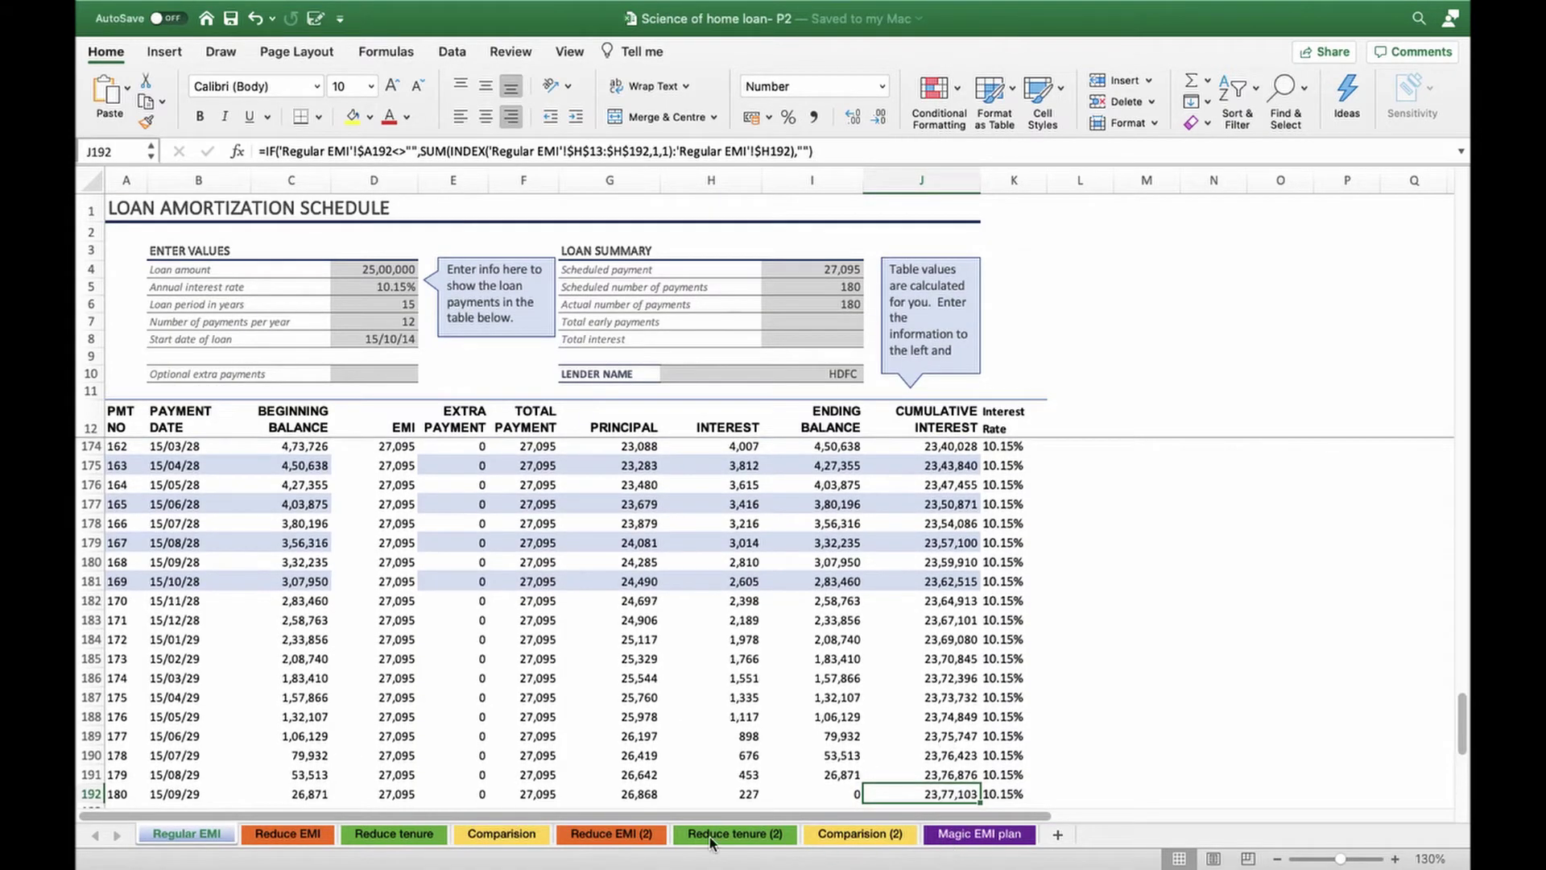
pyautogui.click(503, 836)
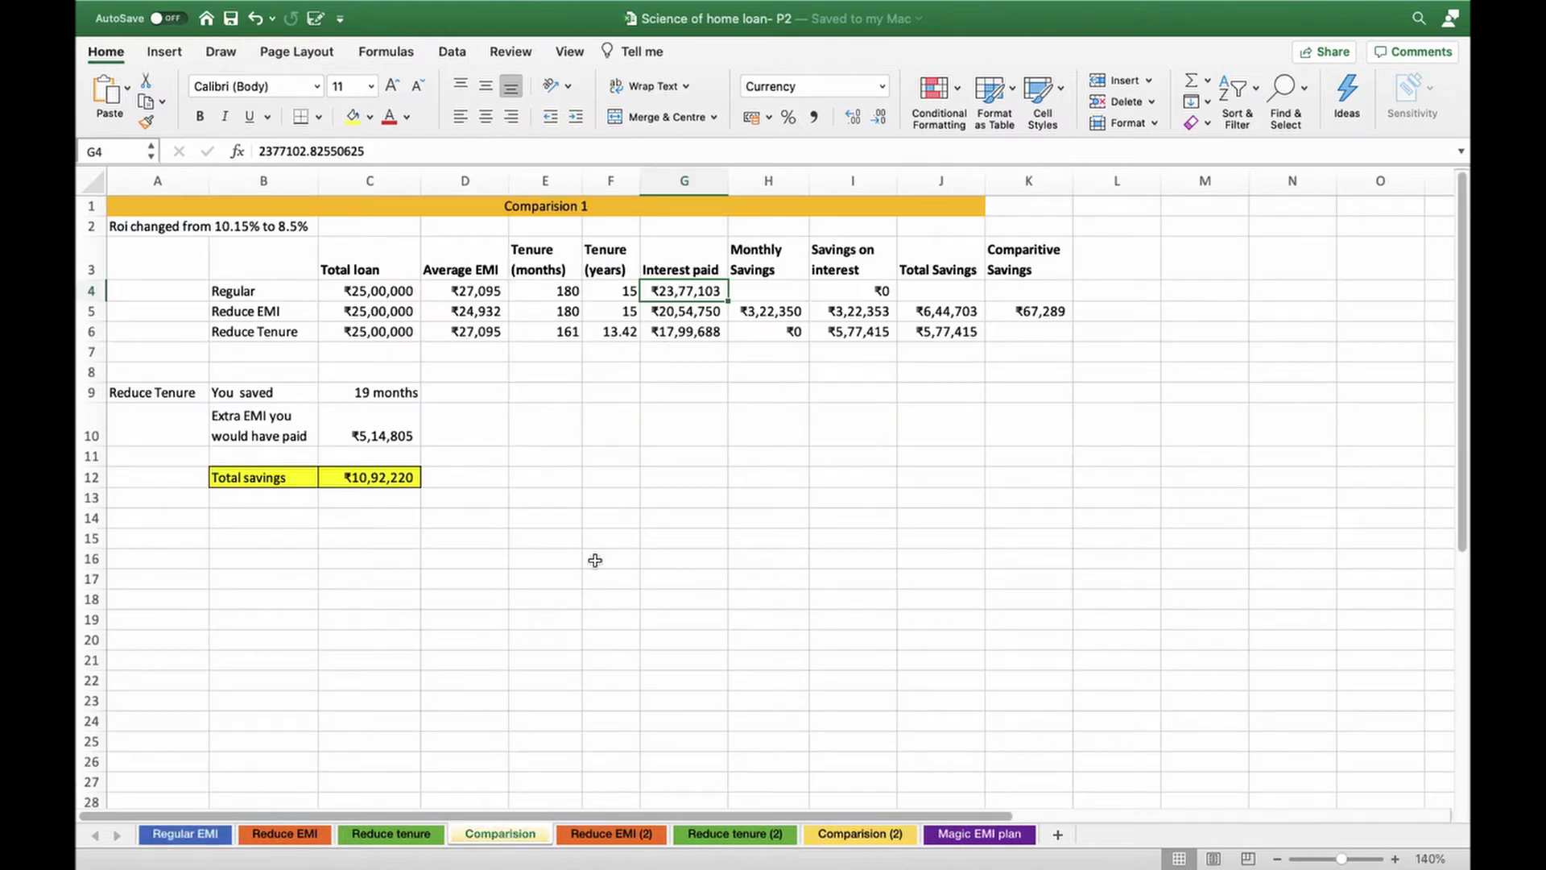
# Step: Check the Regular row's savings cells and the Reduce EMI interest savings formula, and return to the Reduce EMI label
pyautogui.press('Right')
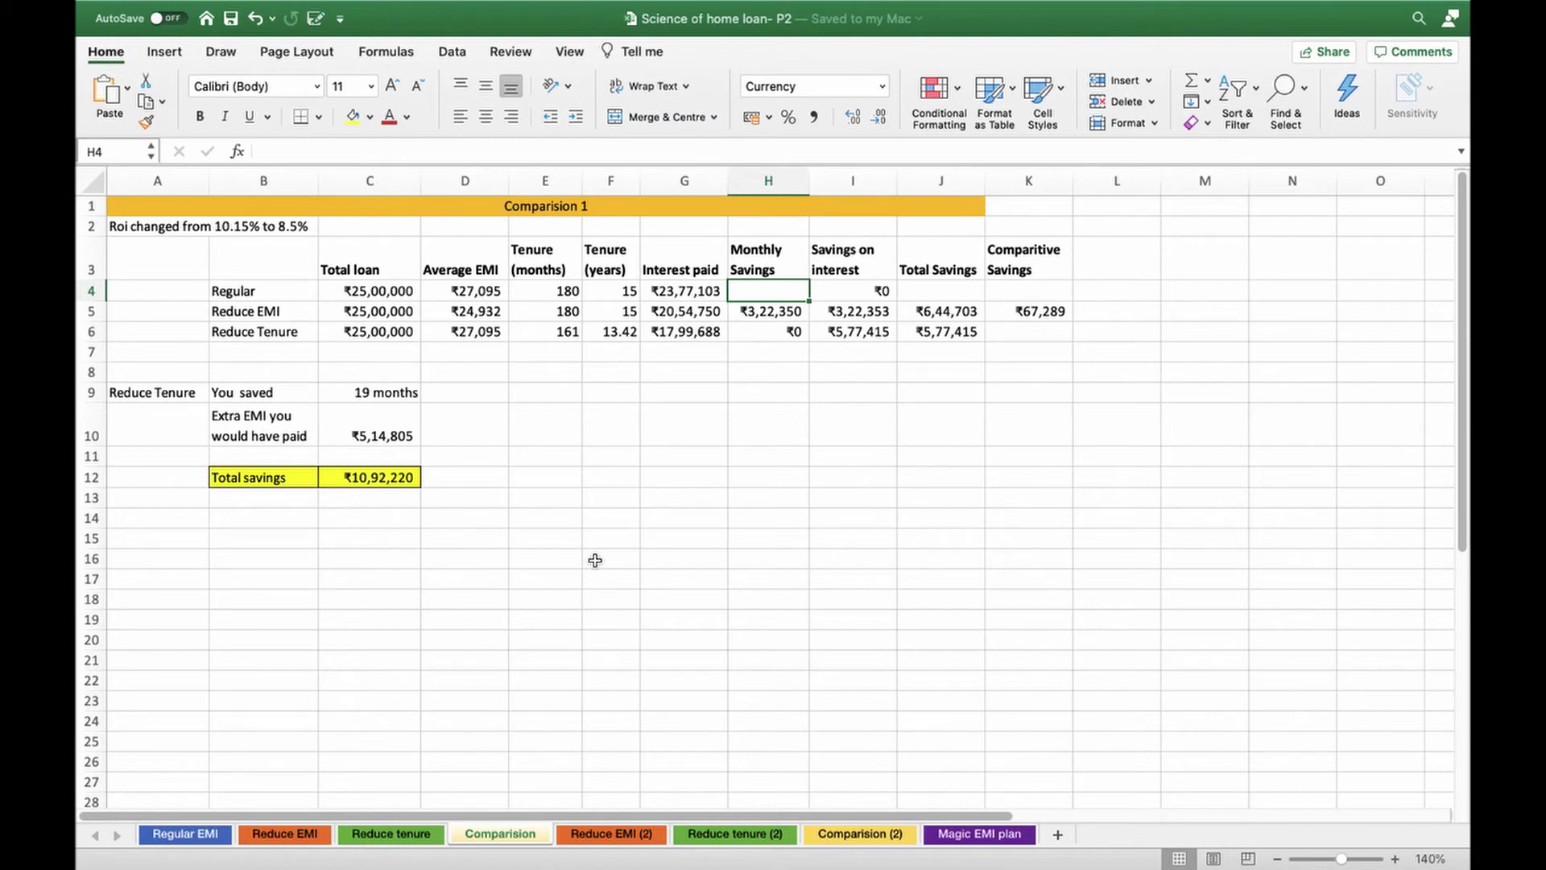
pyautogui.press('Right')
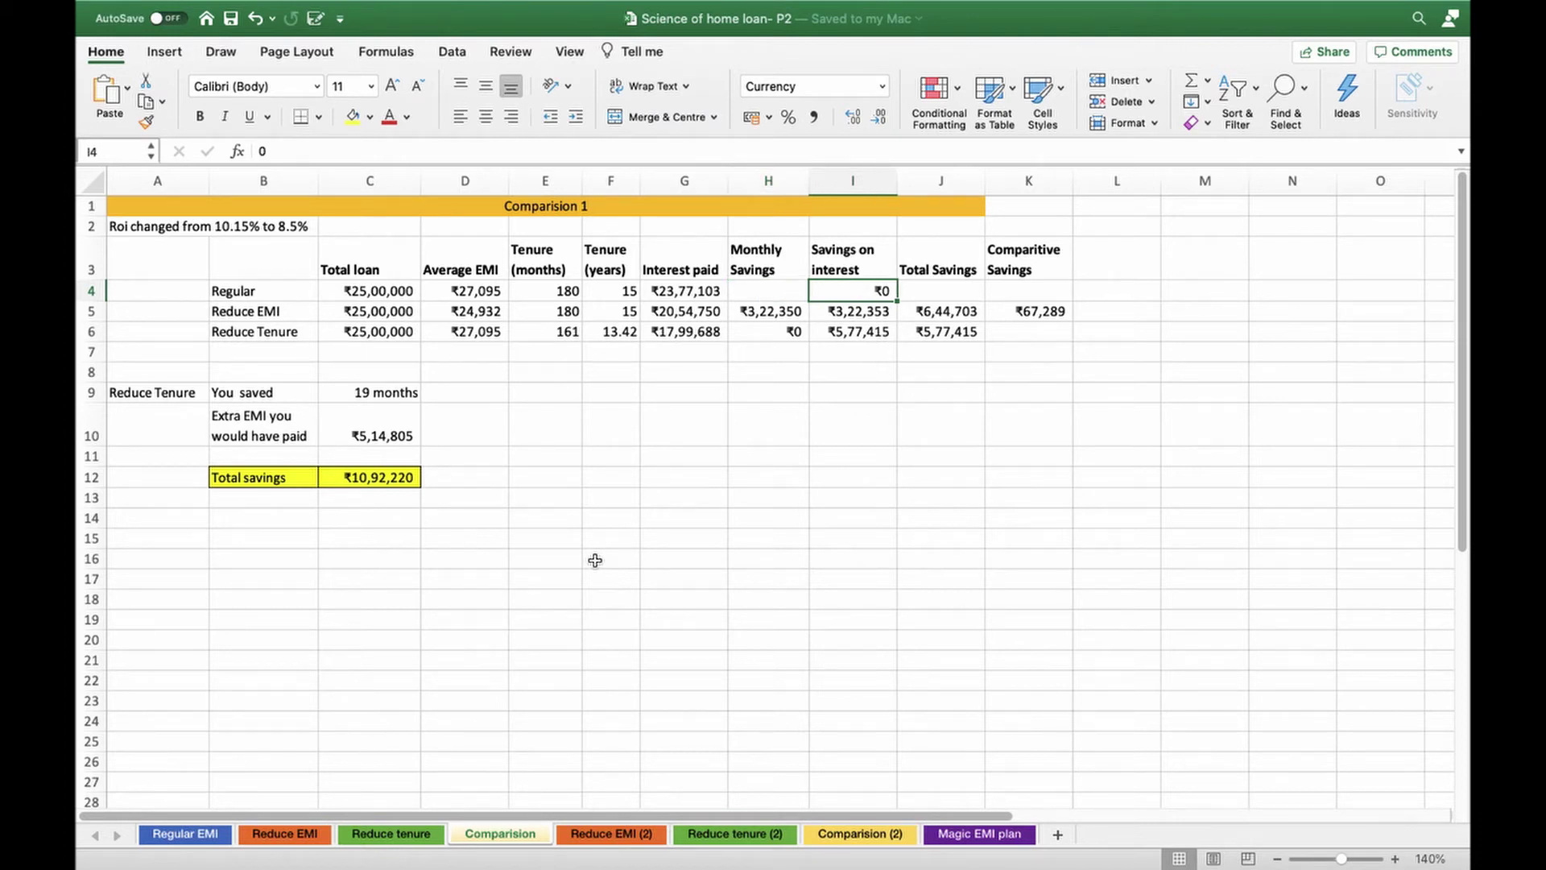
pyautogui.press('Down')
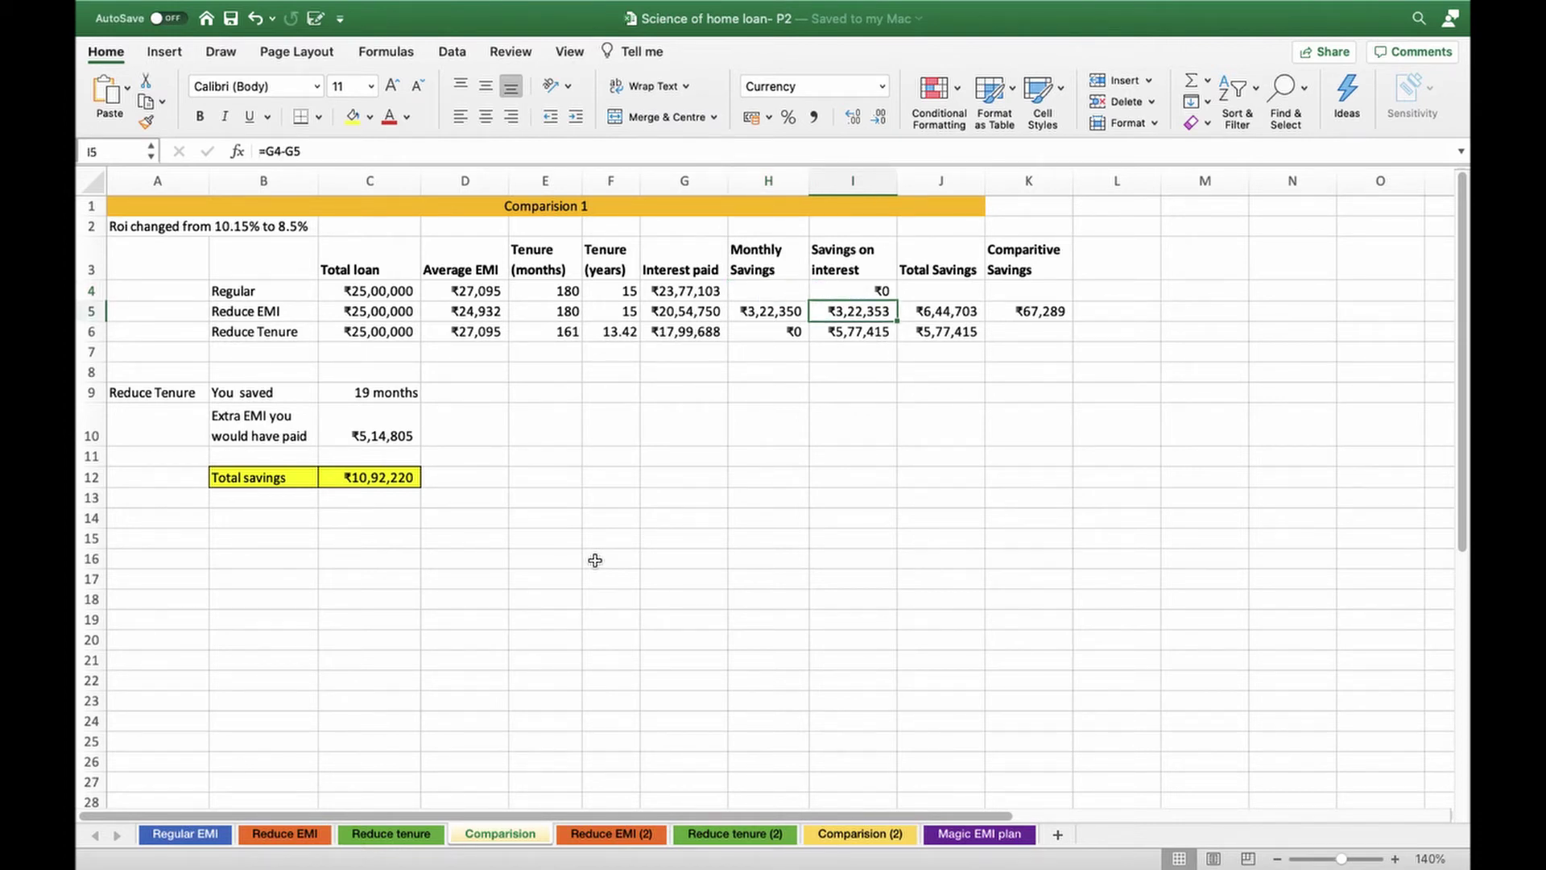
pyautogui.press('Left')
pyautogui.press('Left')
pyautogui.press('Left')
pyautogui.press('Left')
pyautogui.press('Left')
pyautogui.press('Left')
pyautogui.press('Left')
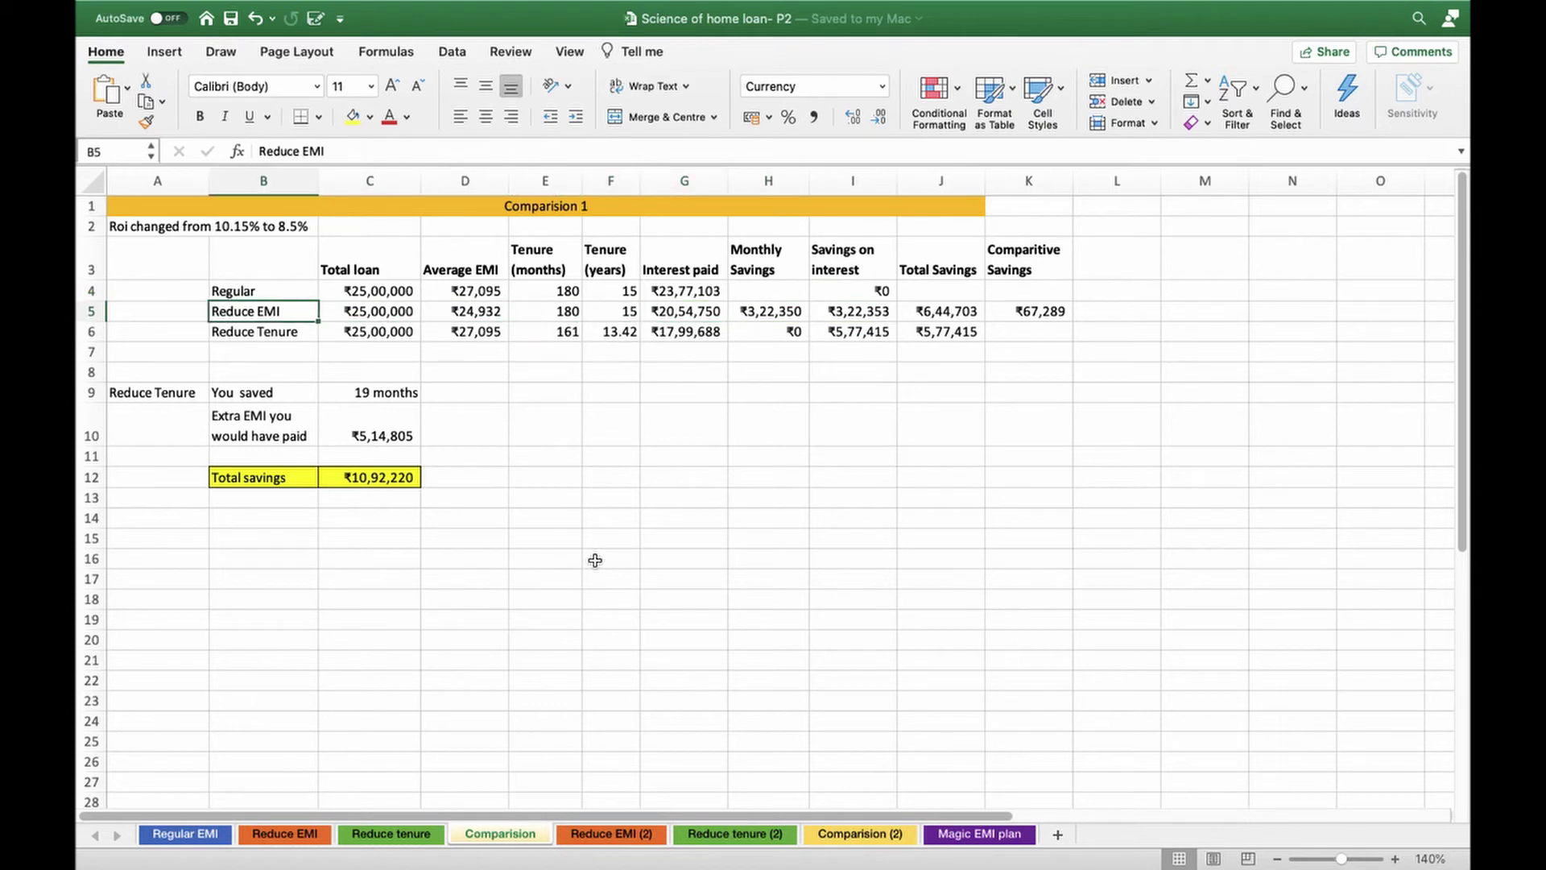
# Step: Read across the Reduce EMI row from average EMI through tenure and interest paid to monthly savings
pyautogui.press('Right')
pyautogui.press('Right')
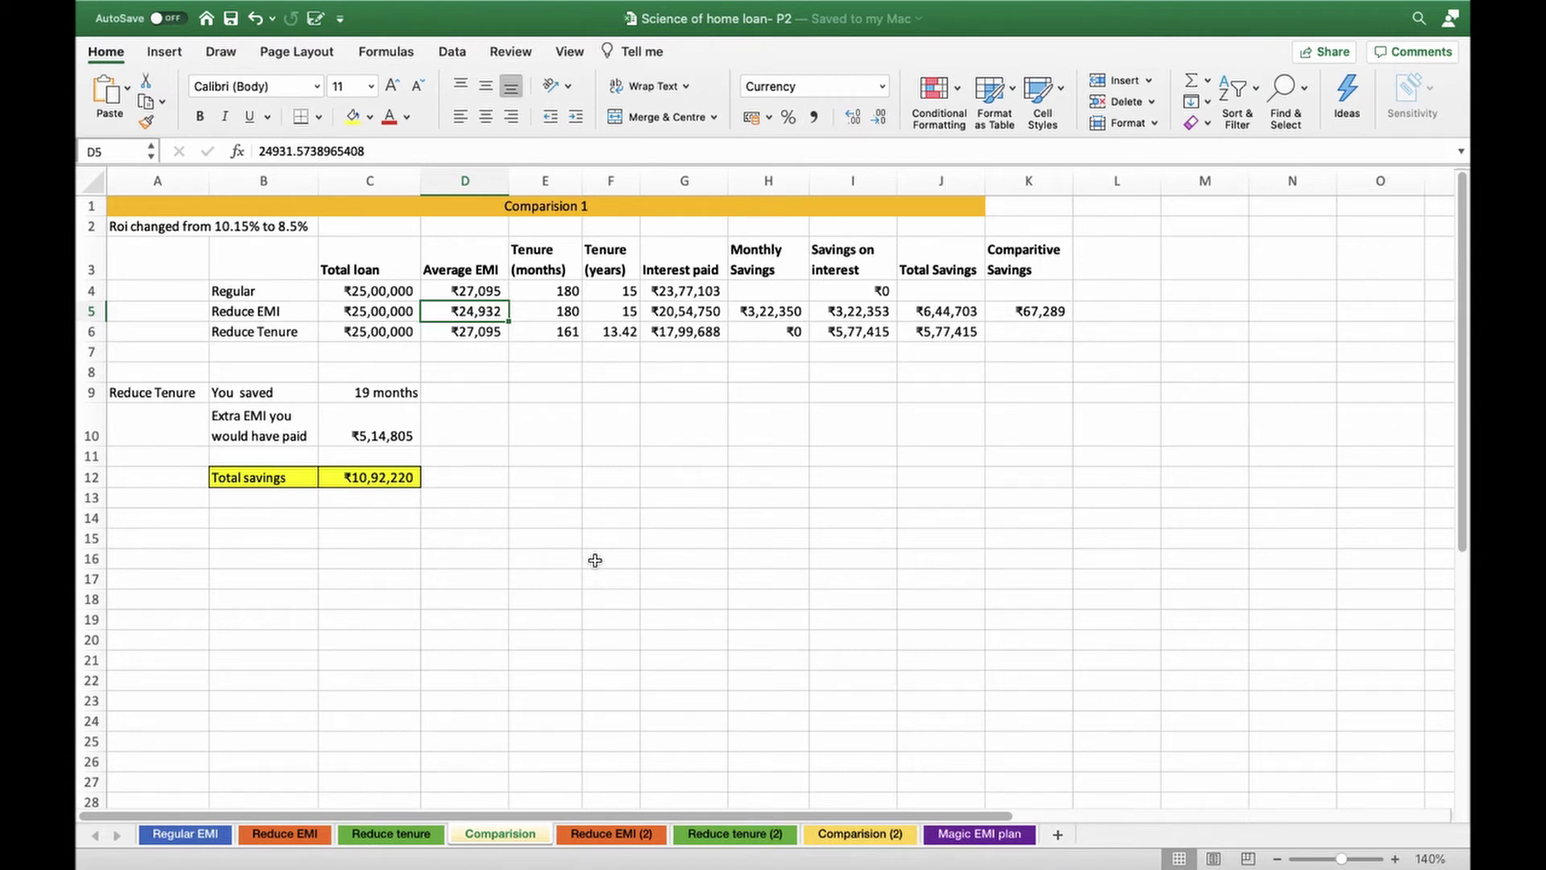
pyautogui.press('Right')
pyautogui.press('Right')
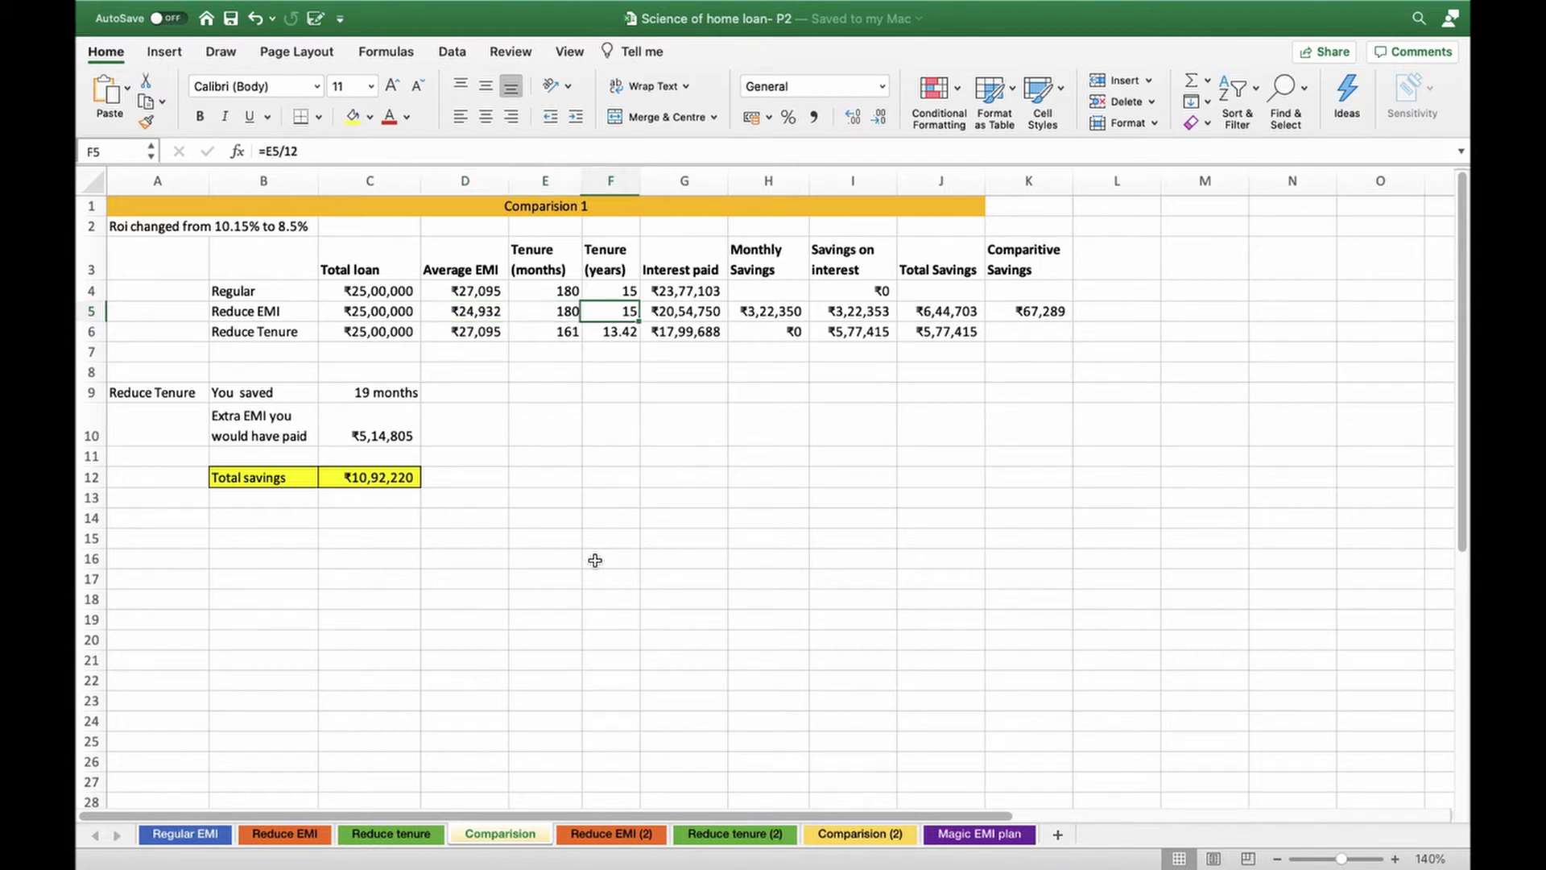
pyautogui.press('Right')
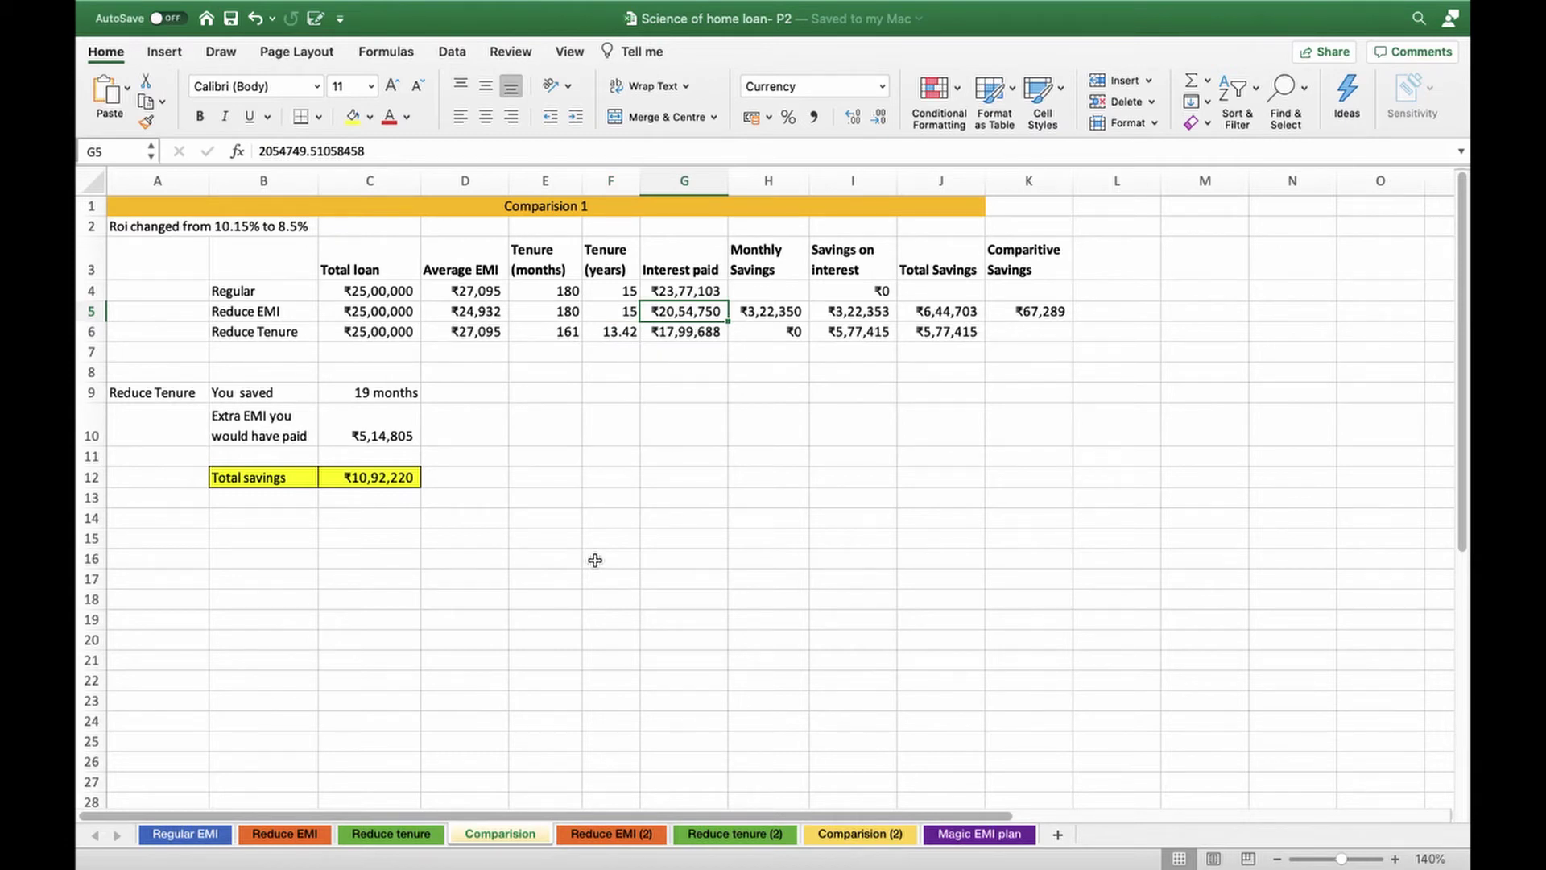
pyautogui.press('Right')
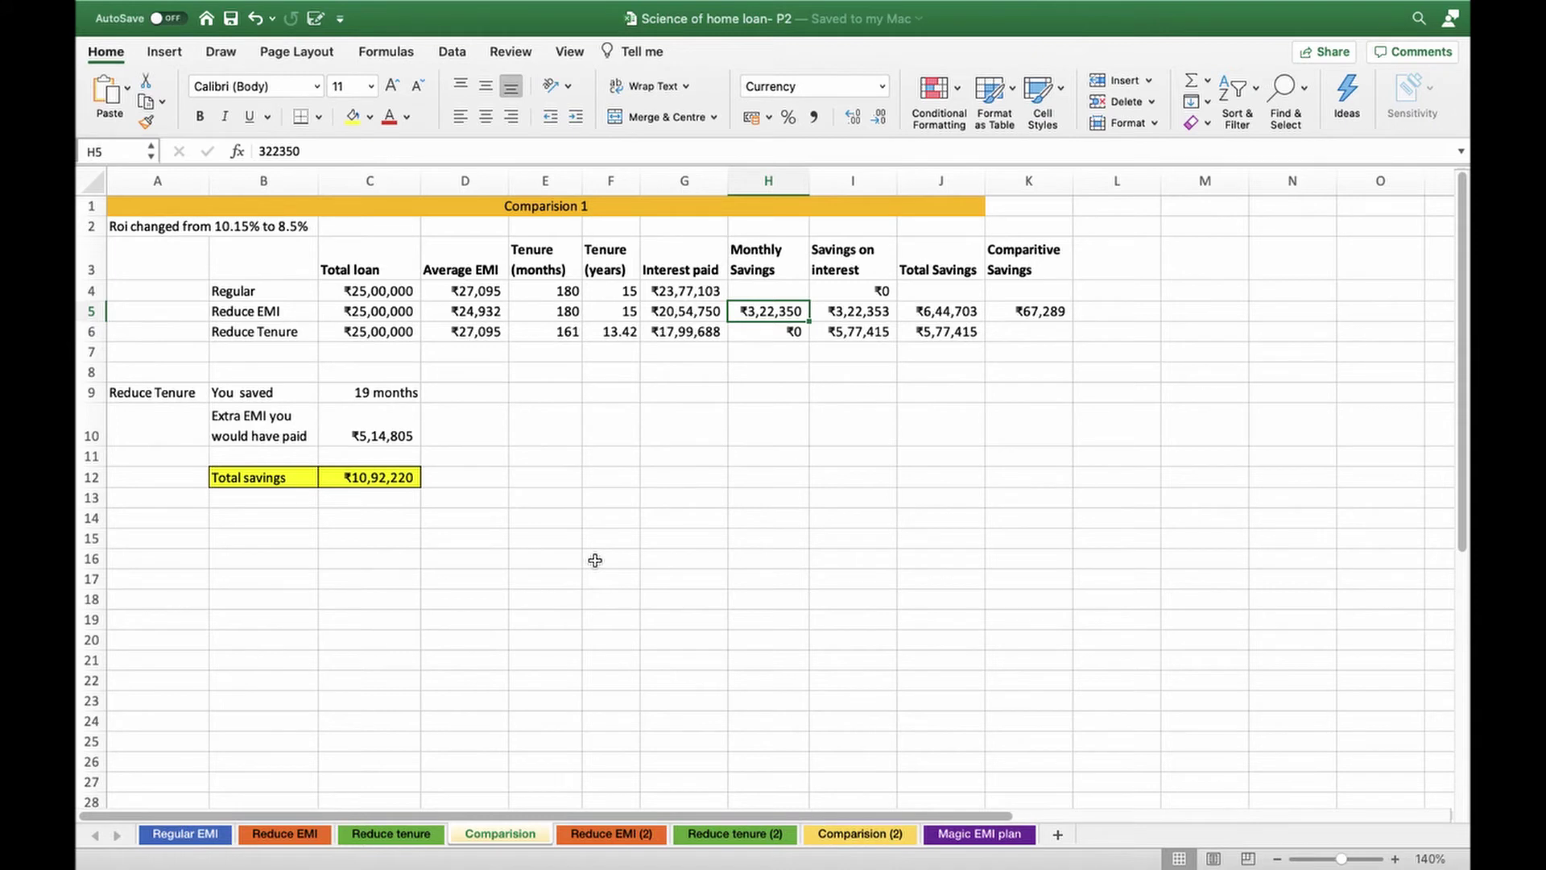
# Step: Inspect the formulas behind the Reduce EMI row's savings on interest and total savings
pyautogui.press('Right')
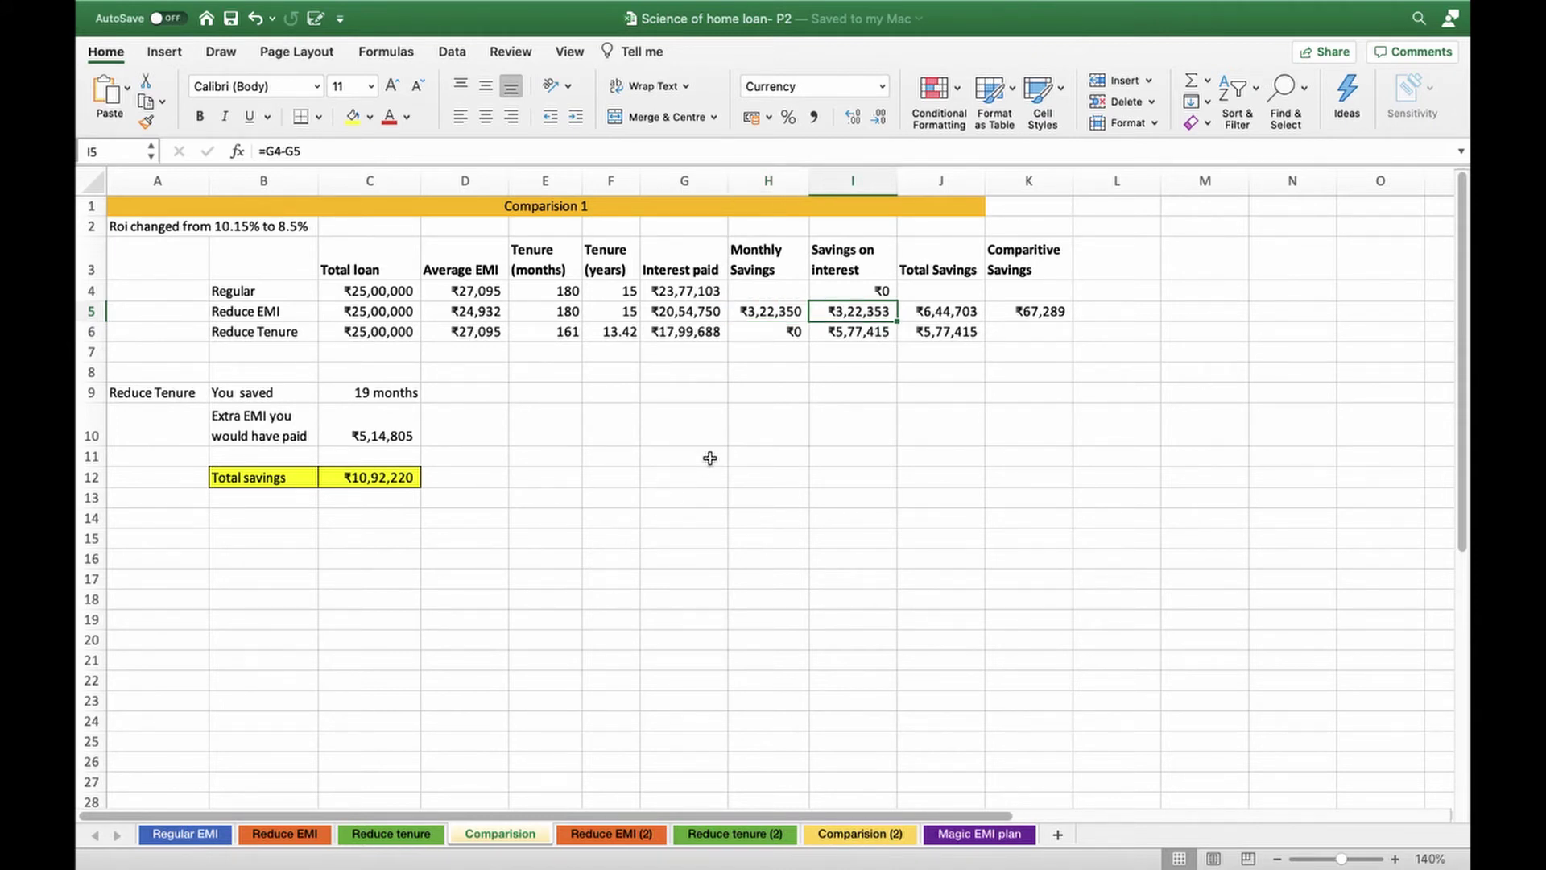
pyautogui.doubleClick(834, 311)
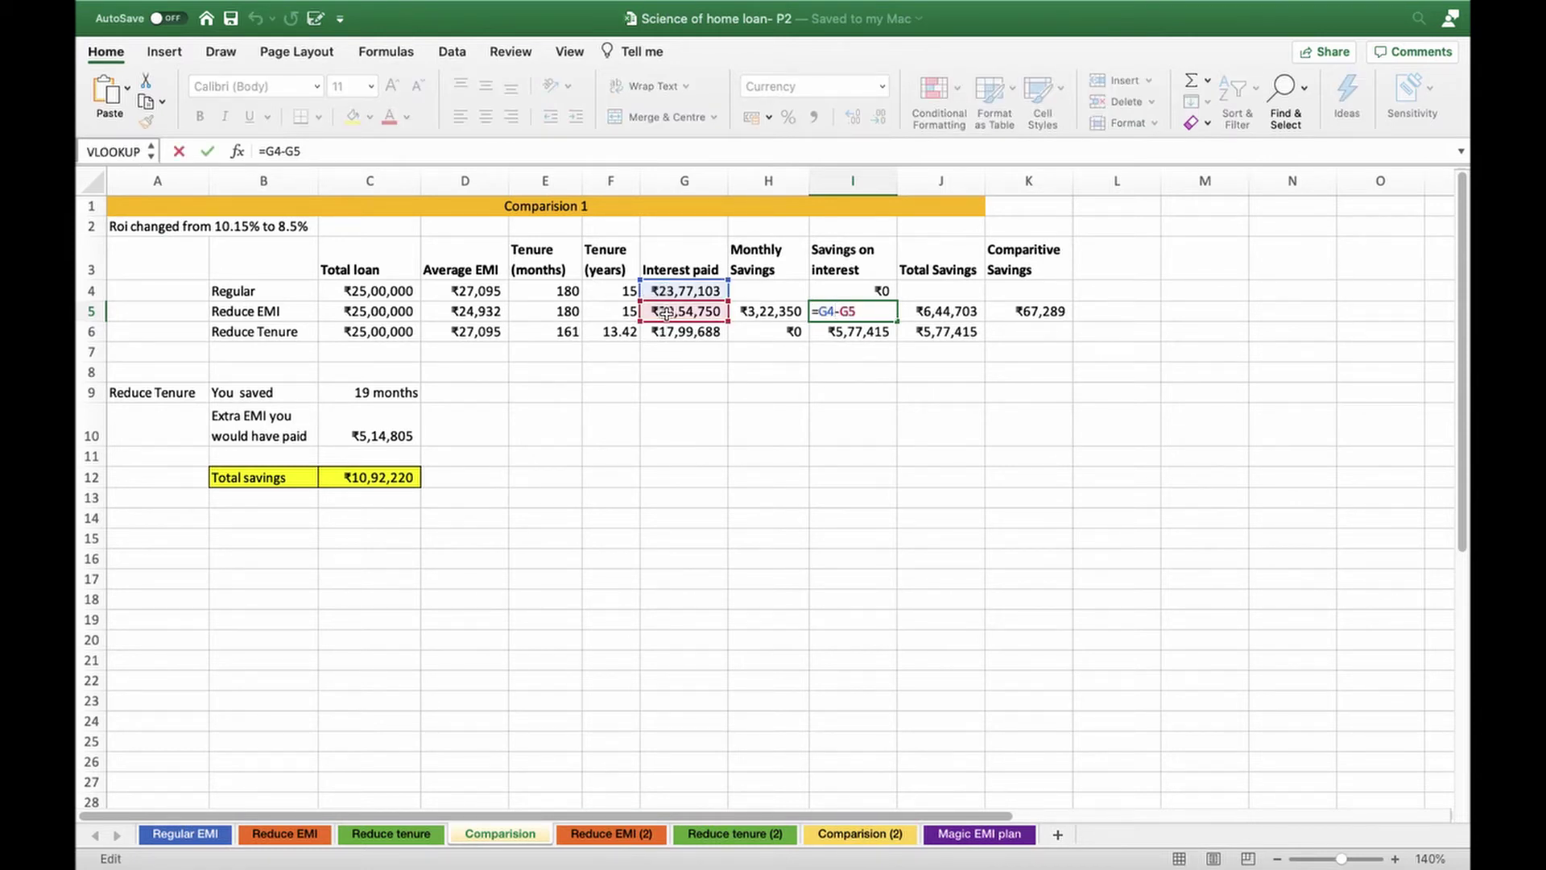
pyautogui.press('Escape')
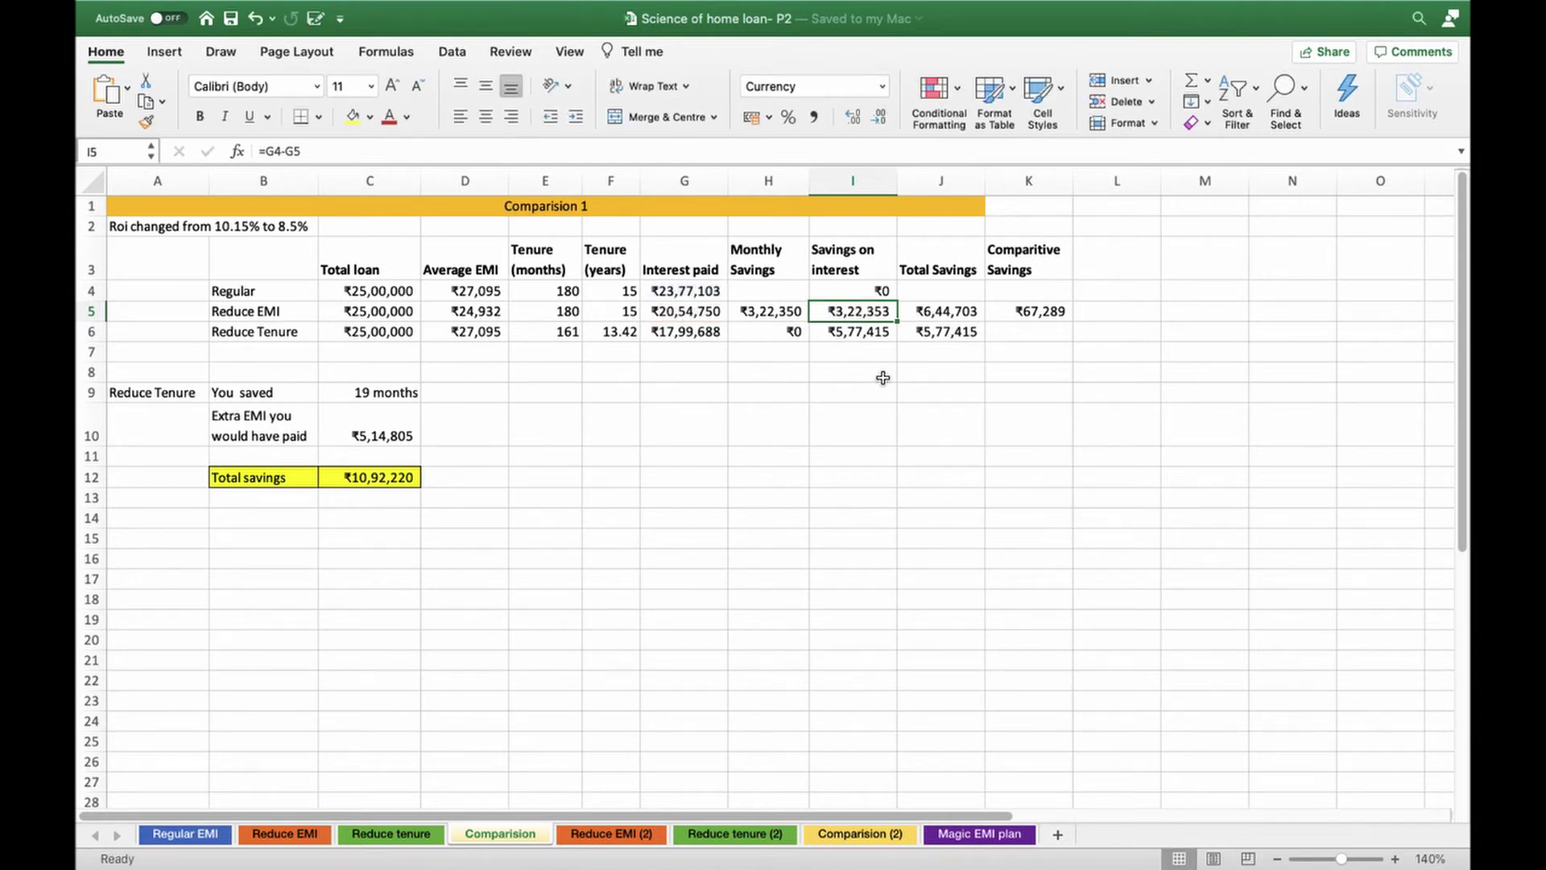
pyautogui.doubleClick(940, 311)
pyautogui.press('Escape')
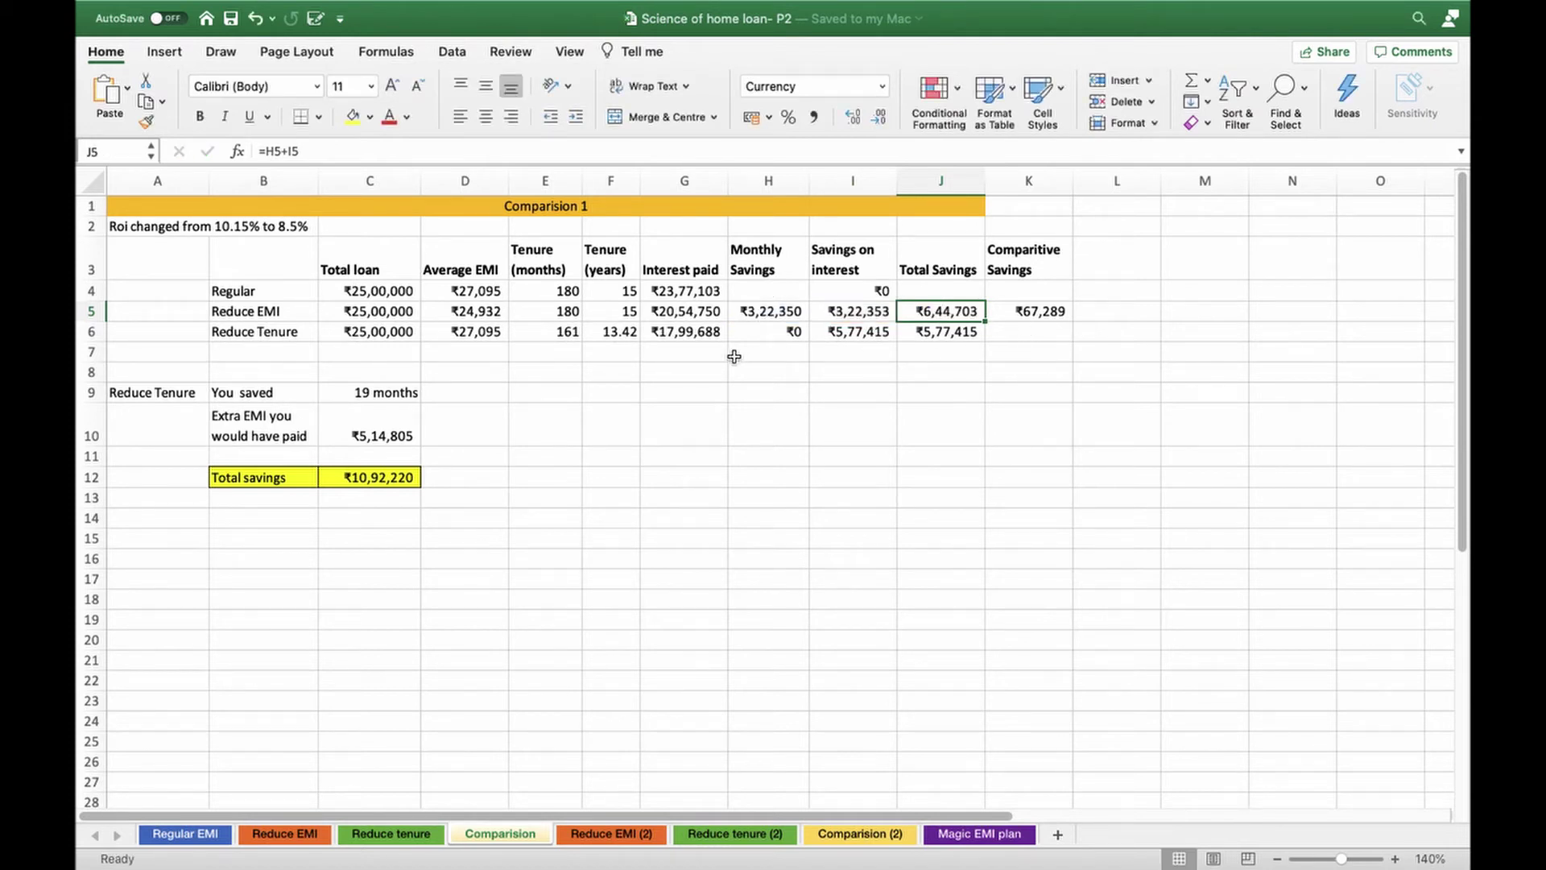
# Step: Read across the Reduce Tenure row from its label through average EMI, tenure and interest paid to monthly savings
pyautogui.click(252, 331)
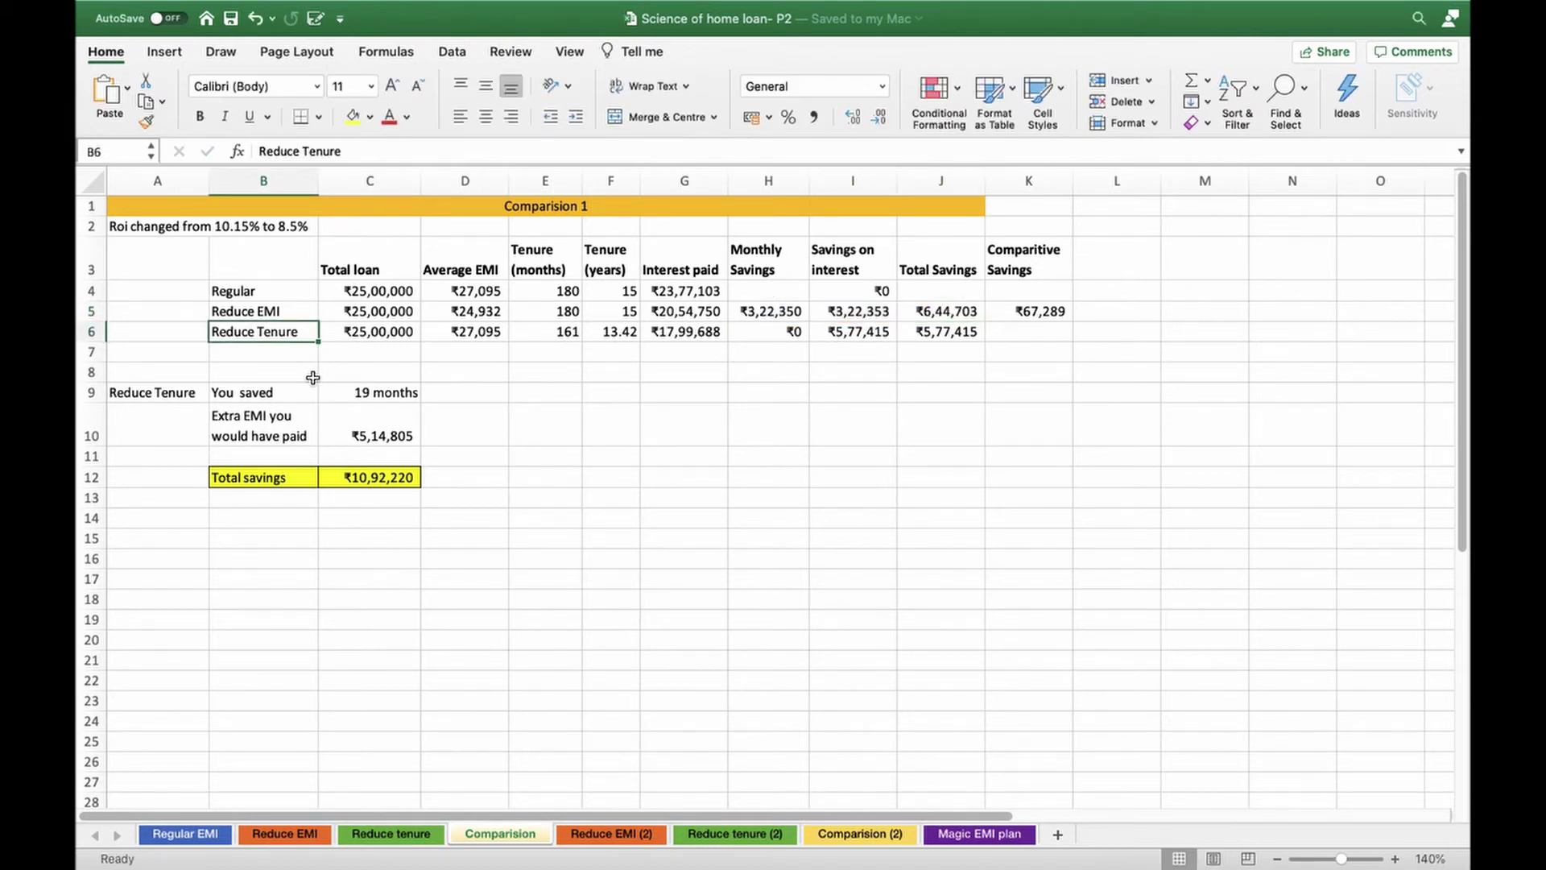
pyautogui.click(483, 330)
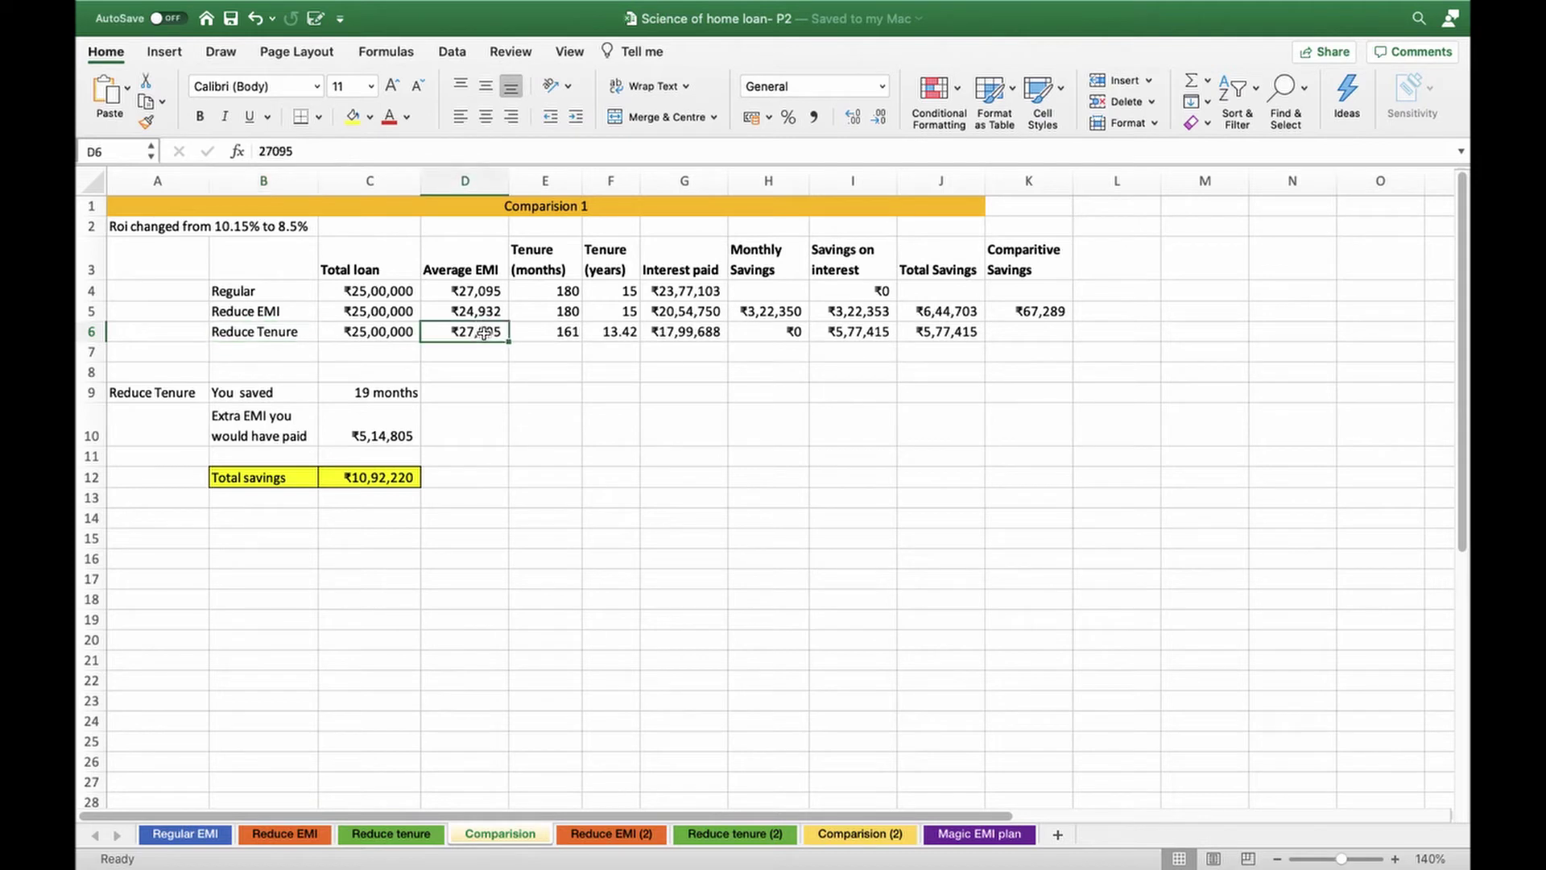
pyautogui.click(555, 333)
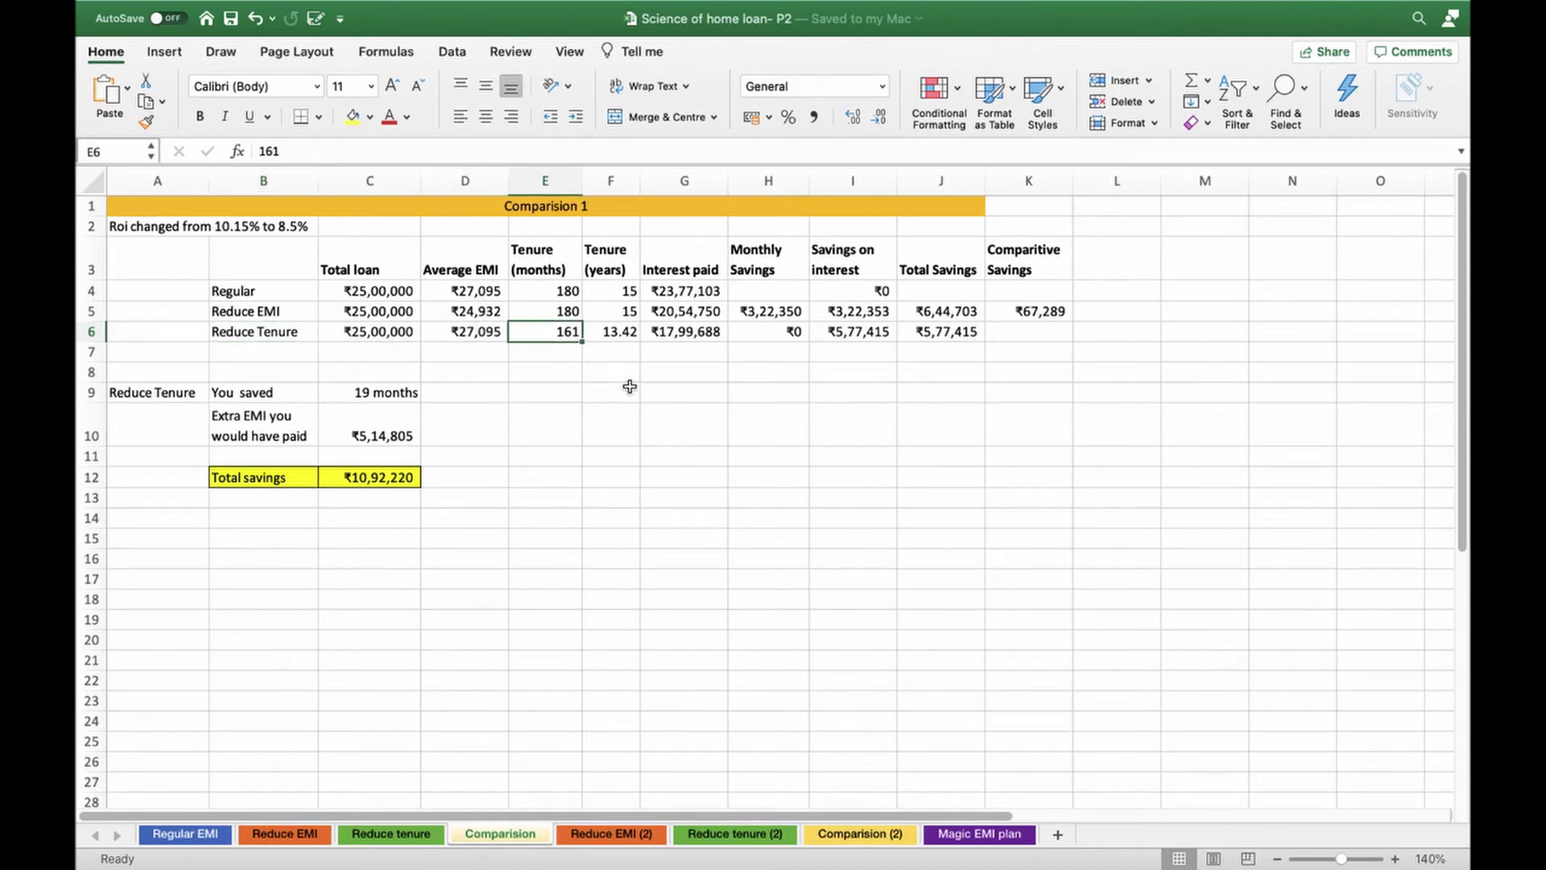
pyautogui.click(625, 337)
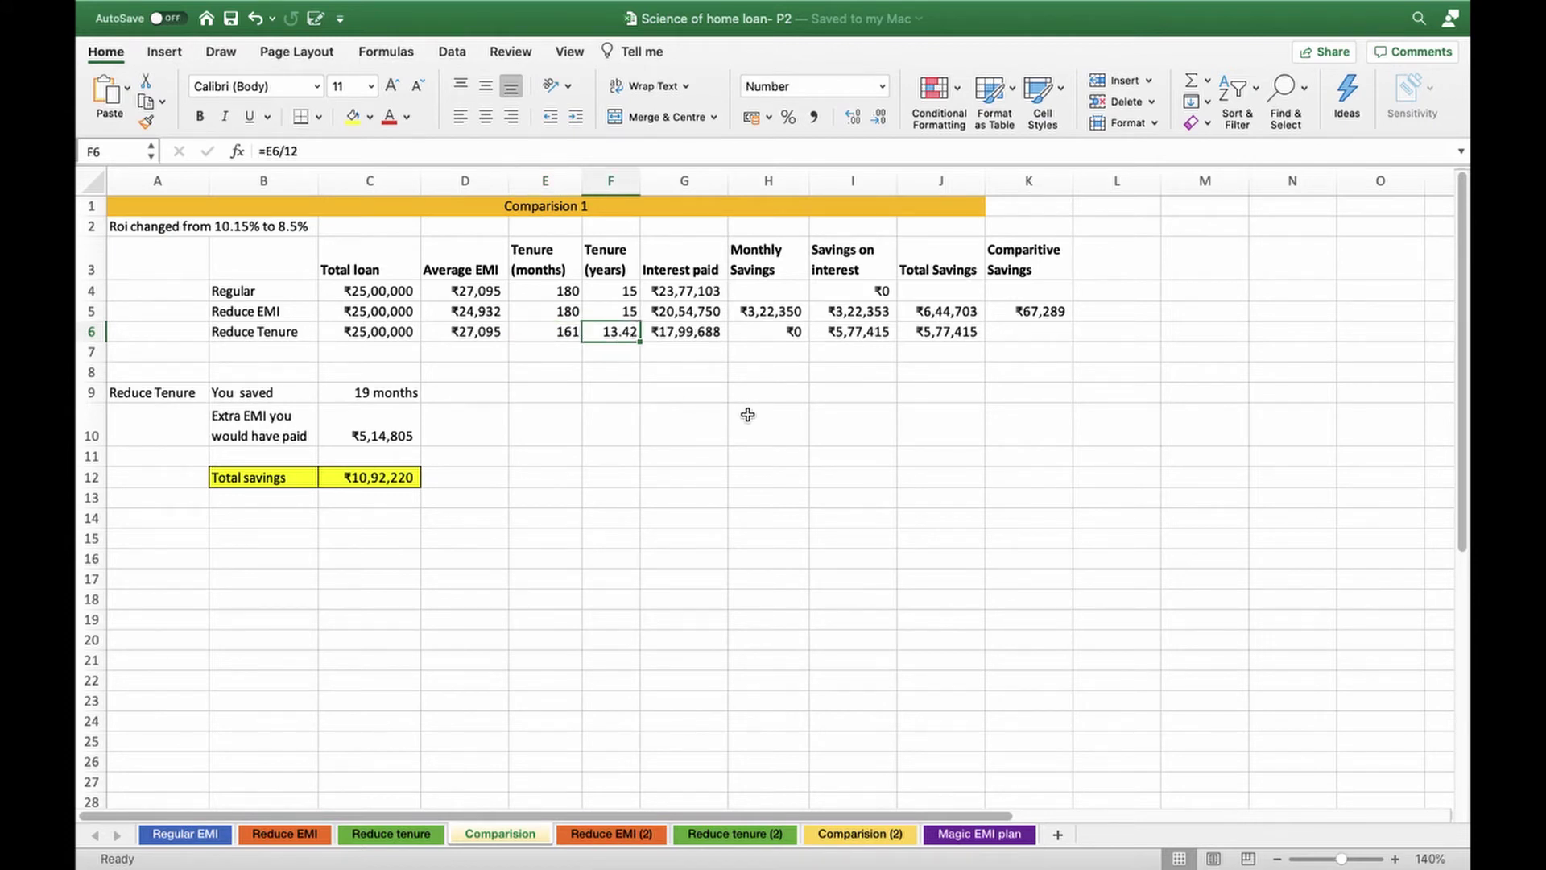
pyautogui.click(701, 332)
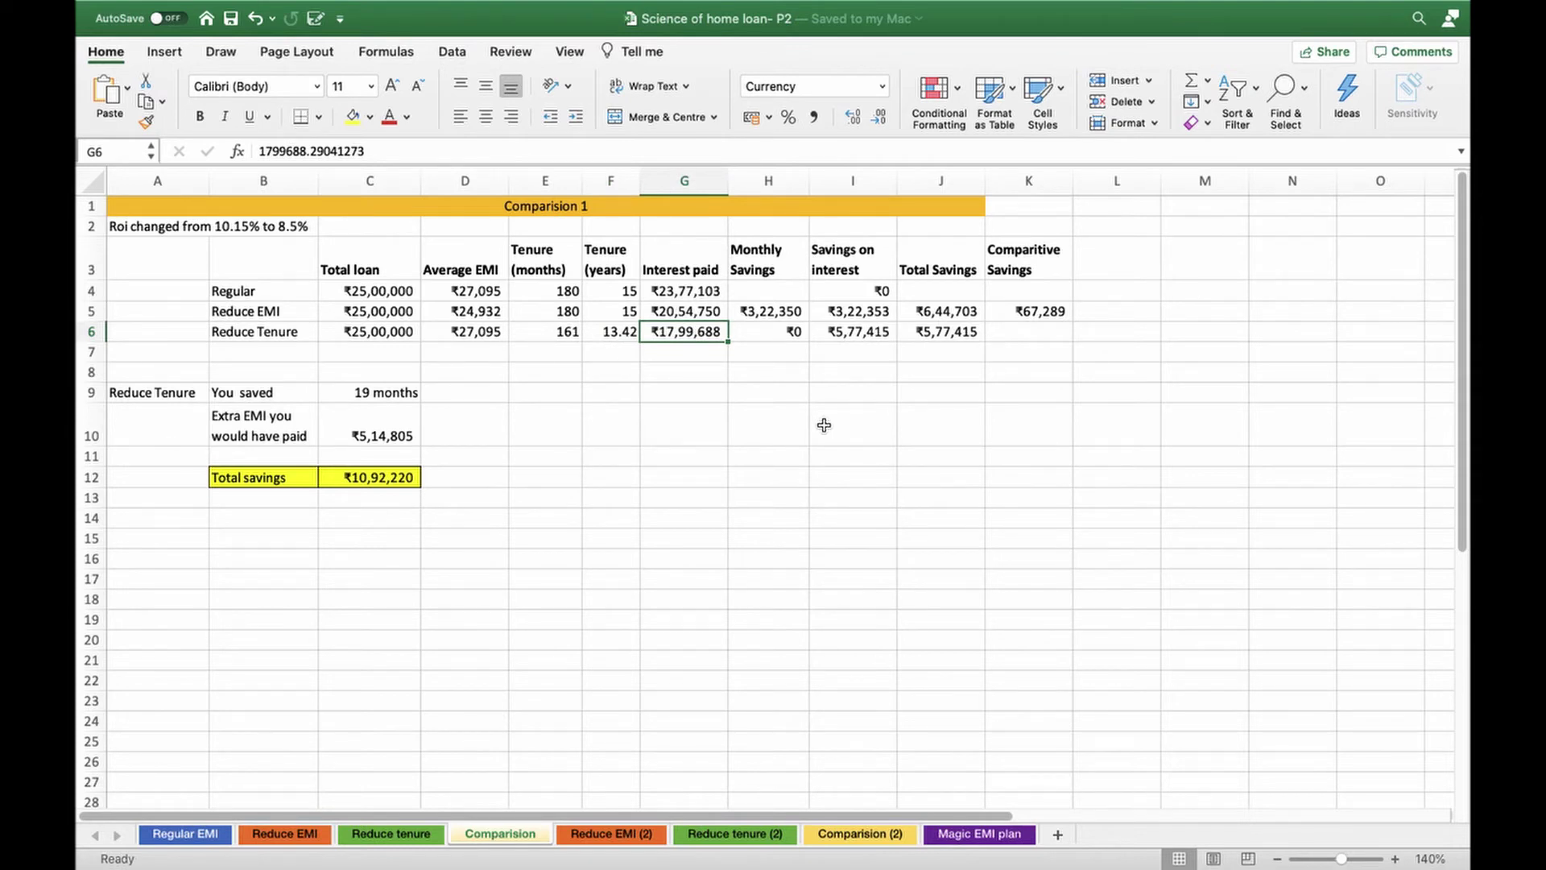
pyautogui.click(779, 337)
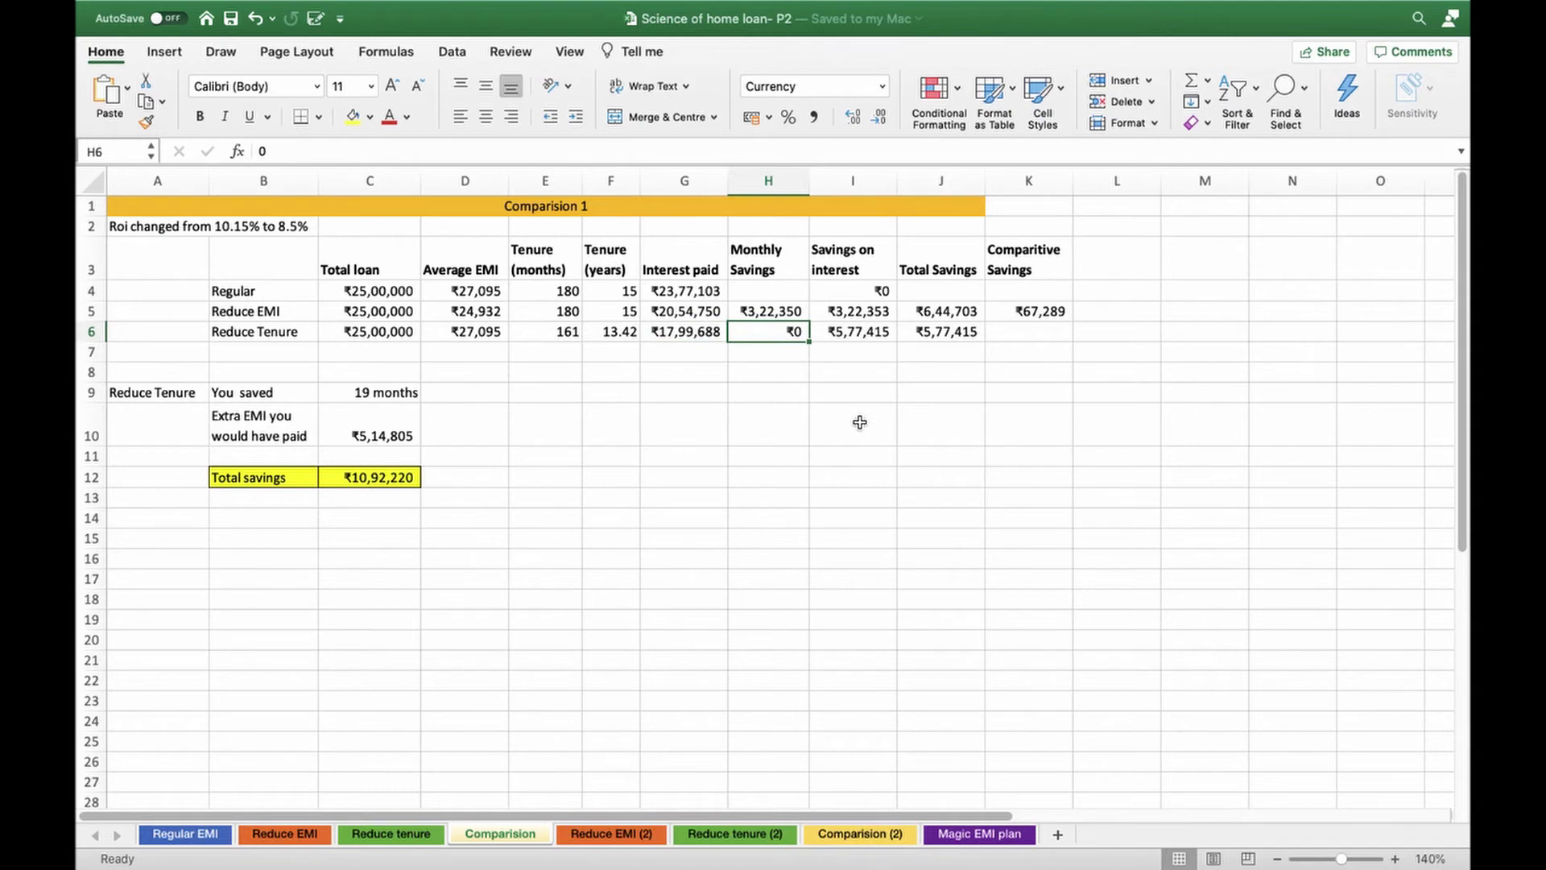
# Step: Inspect the Reduce Tenure row's interest savings formula and compare its total savings with the Reduce EMI total
pyautogui.click(852, 332)
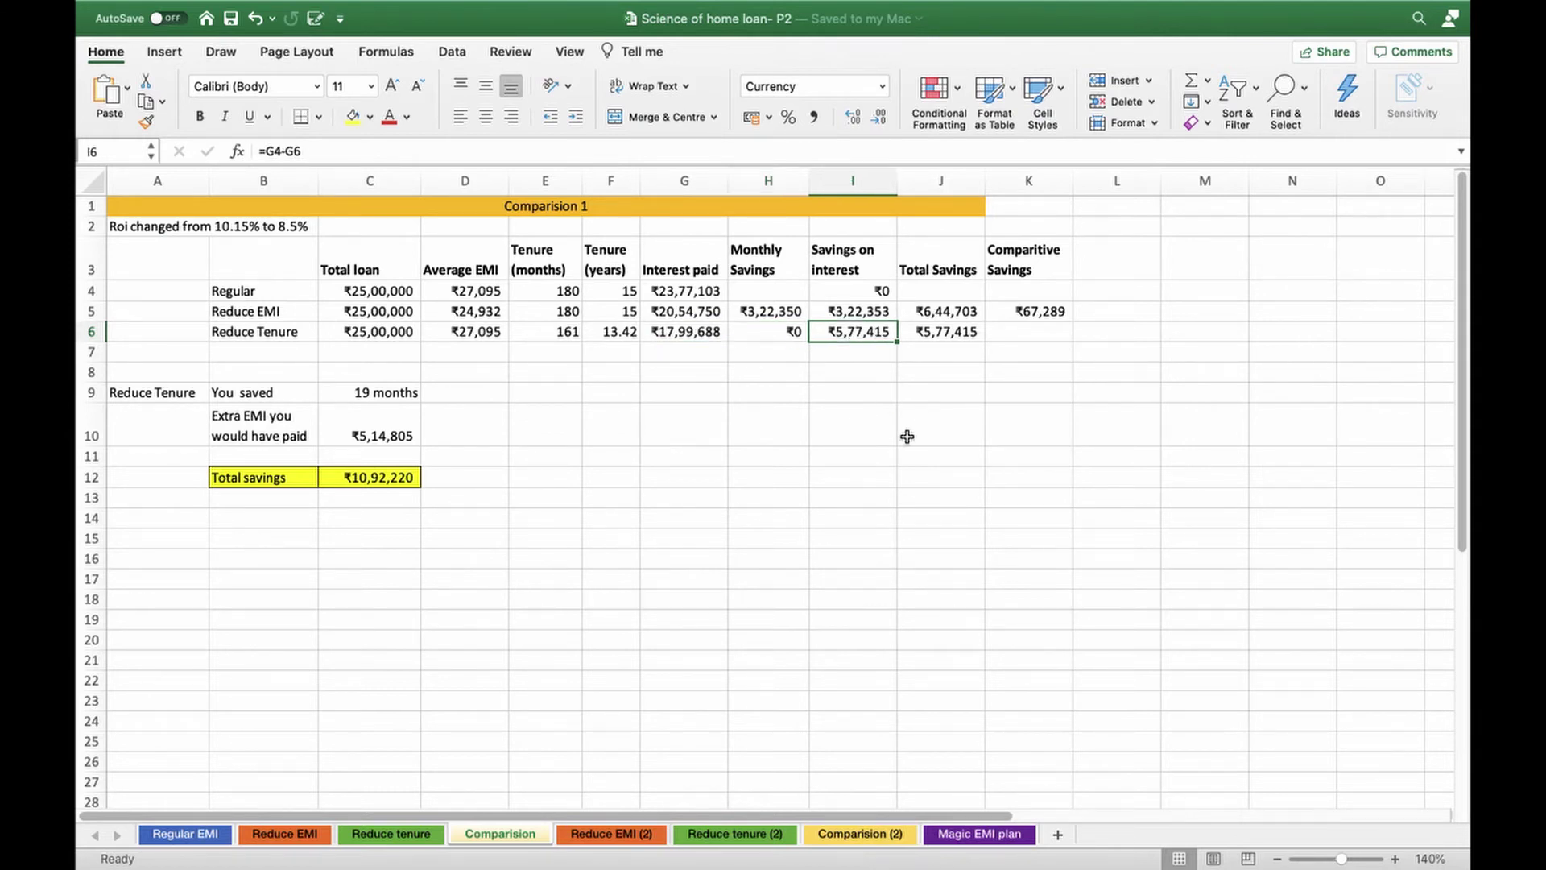
pyautogui.doubleClick(850, 333)
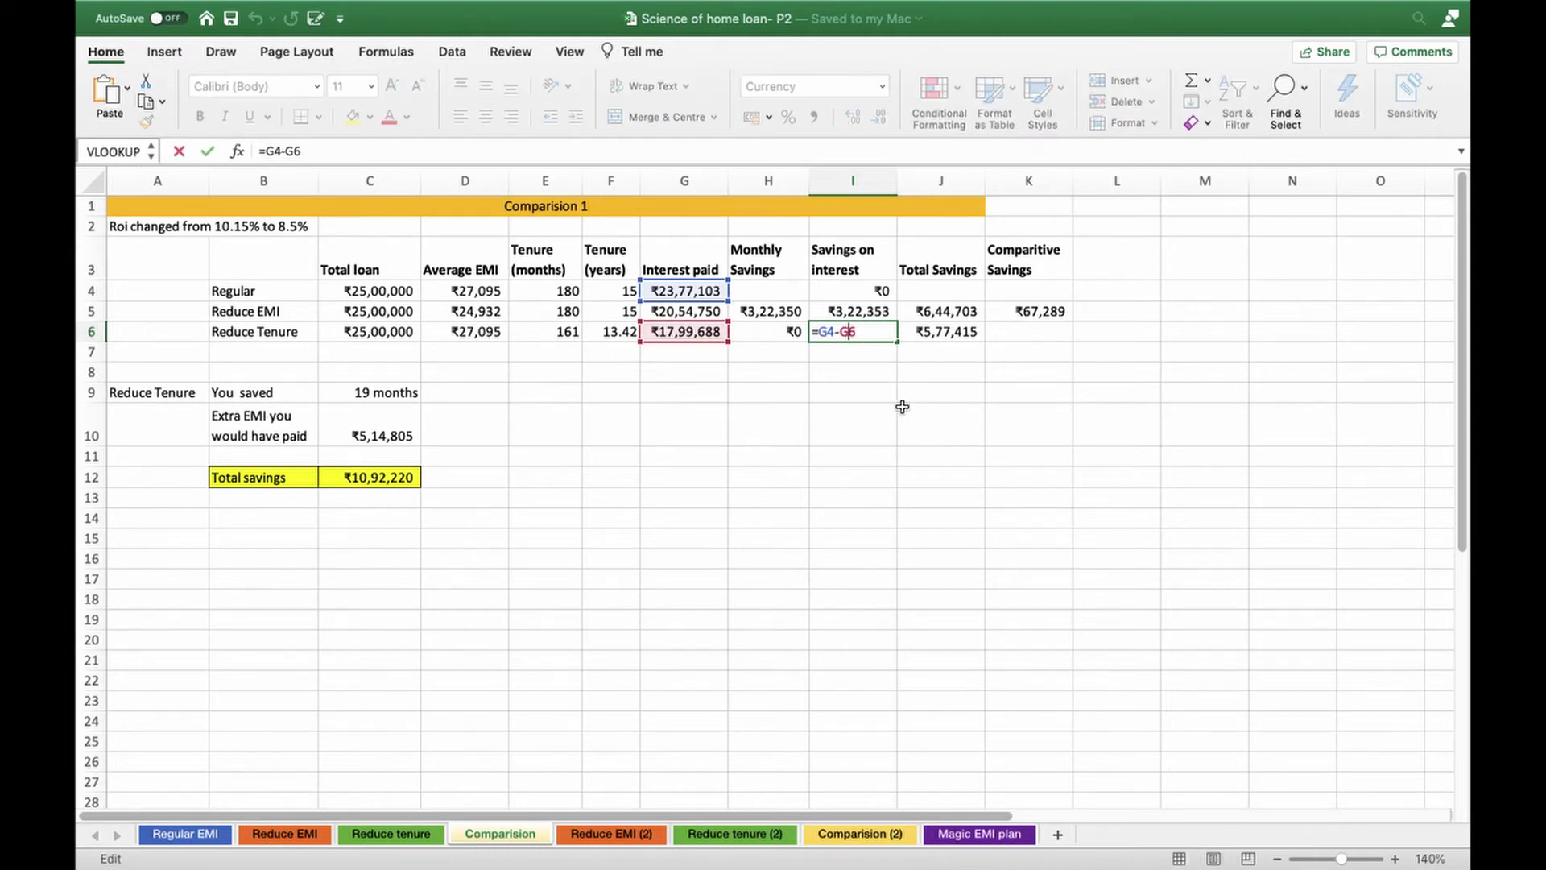
pyautogui.press('Escape')
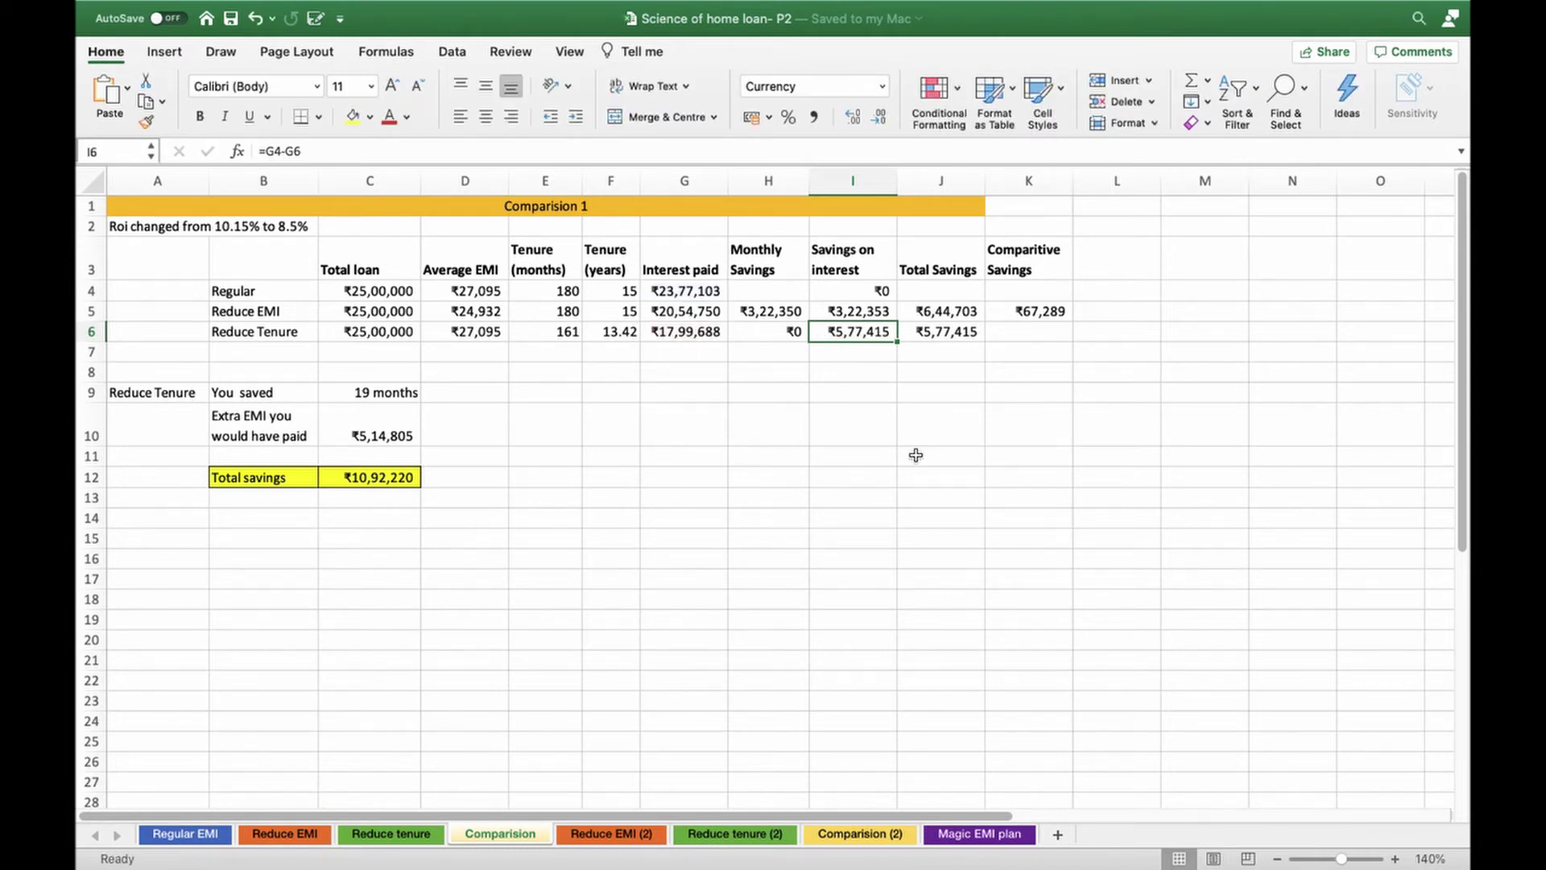
pyautogui.click(938, 333)
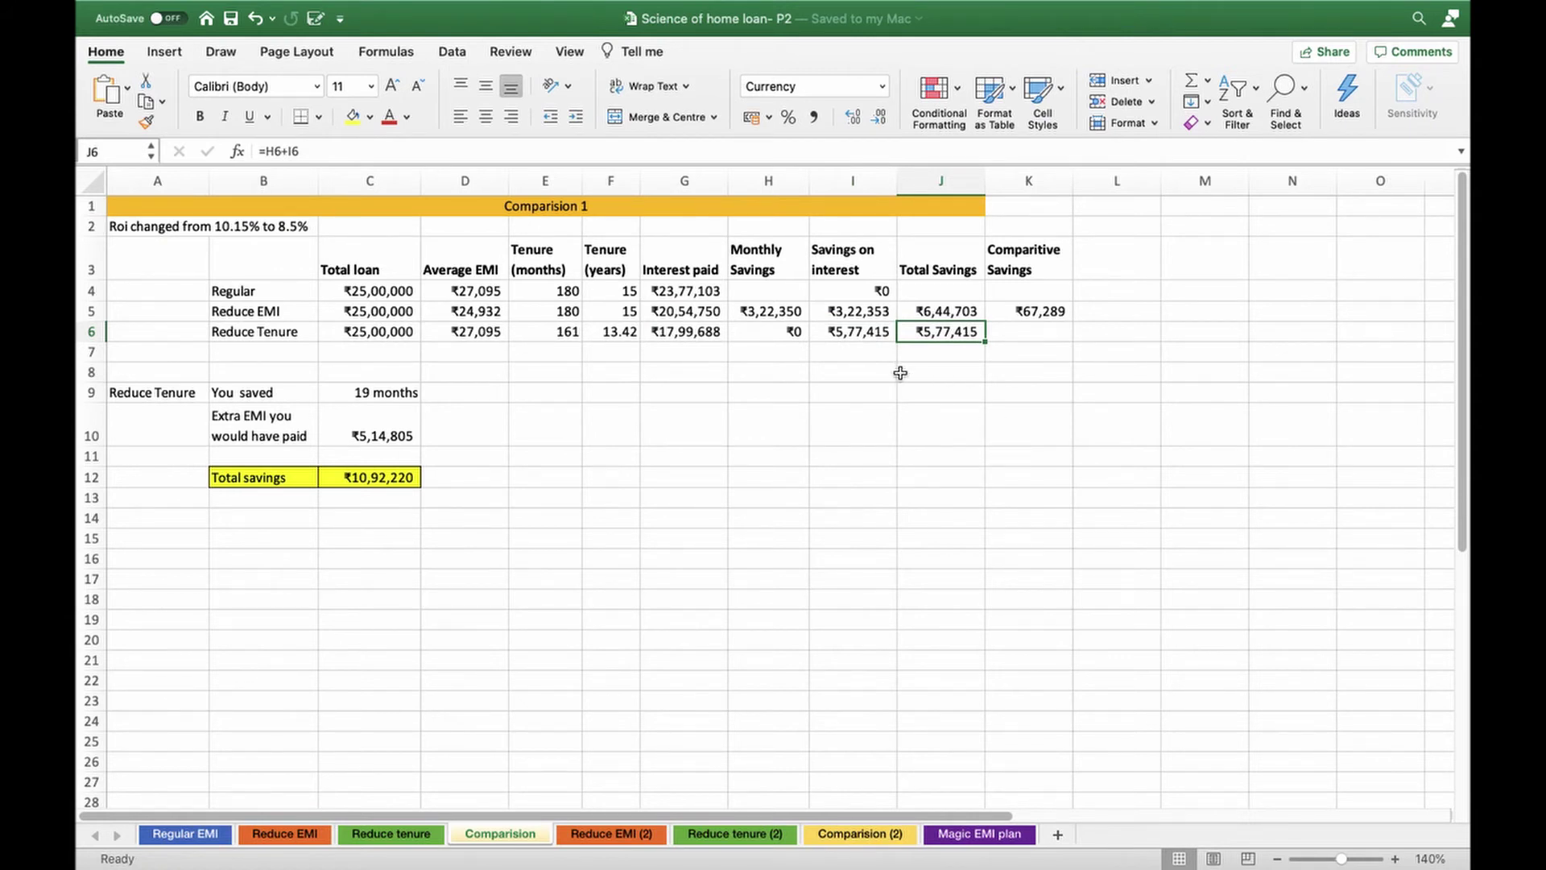
pyautogui.moveTo(928, 312); pyautogui.dragTo(935, 332)
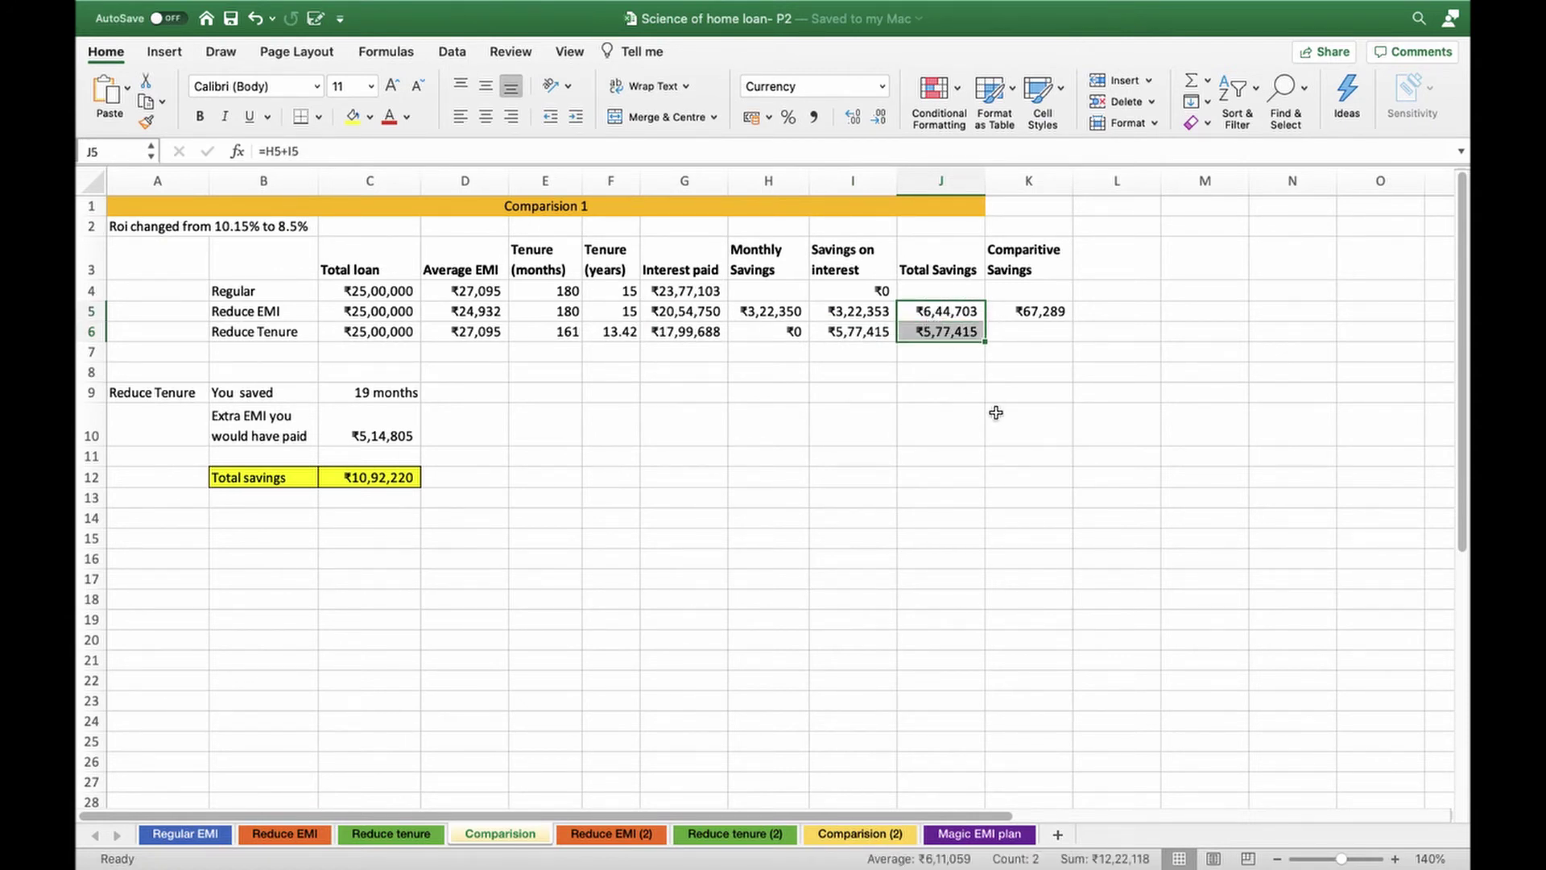
pyautogui.click(925, 332)
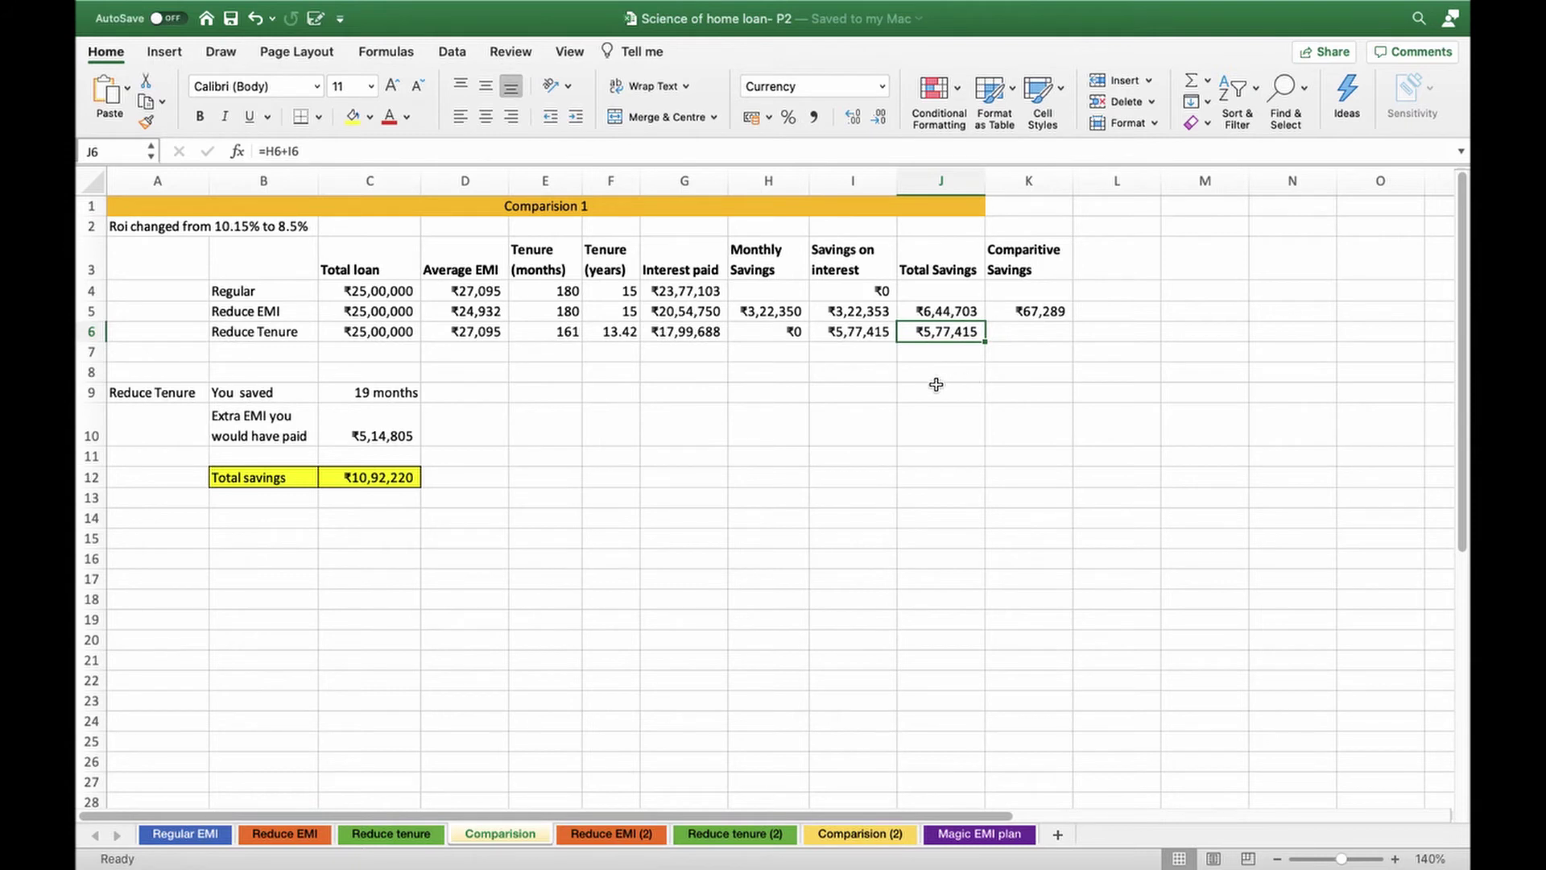
# Step: Check the months saved under Reduce Tenure, its average EMI, and the extra EMI that would have been paid
pyautogui.click(245, 392)
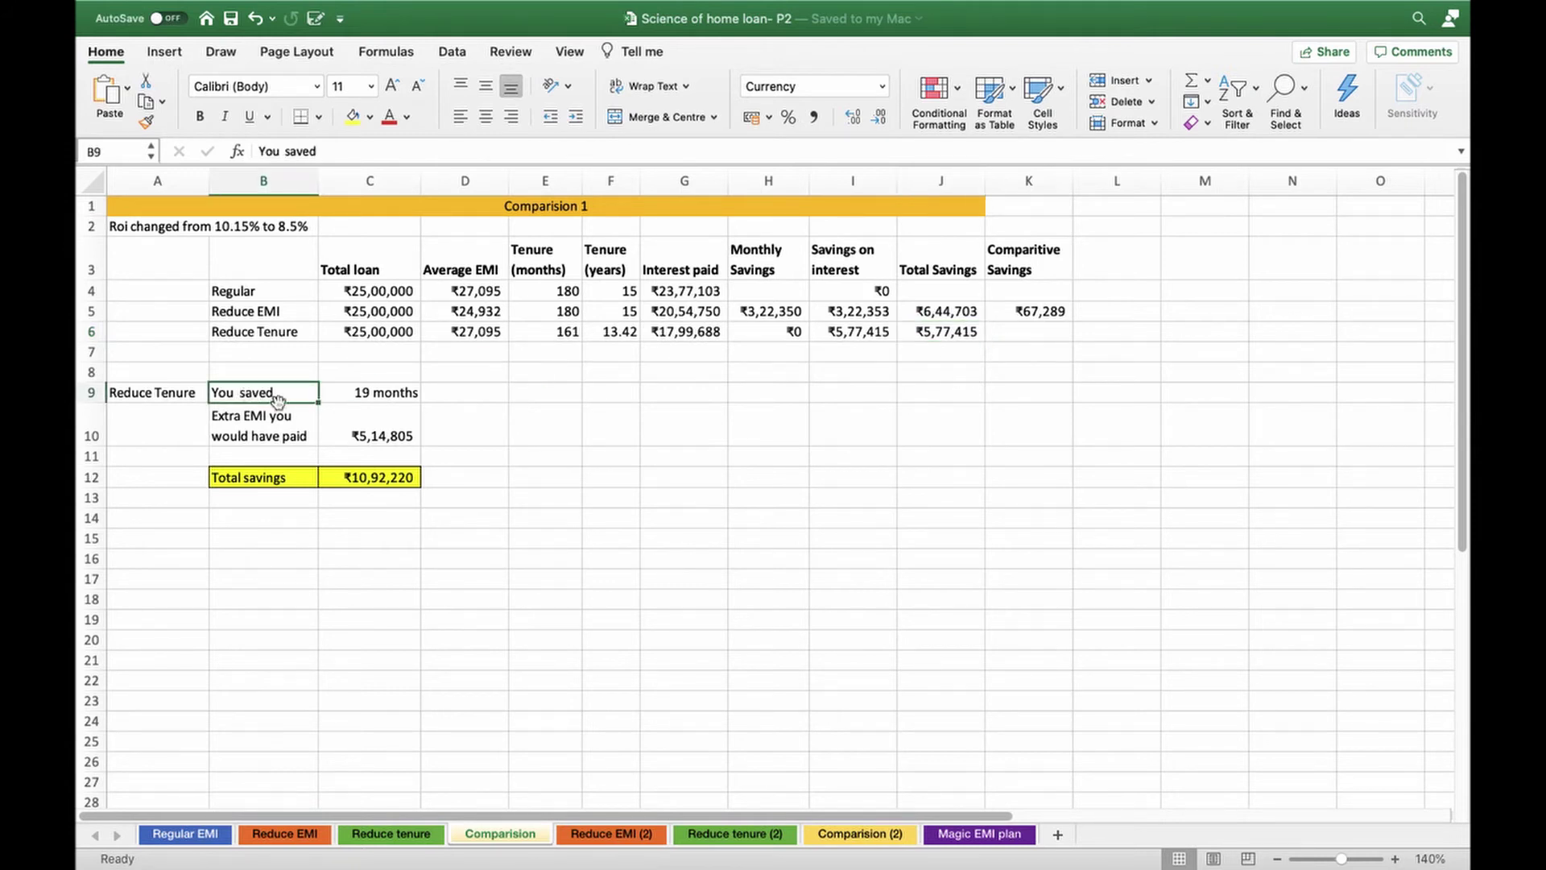
pyautogui.click(406, 393)
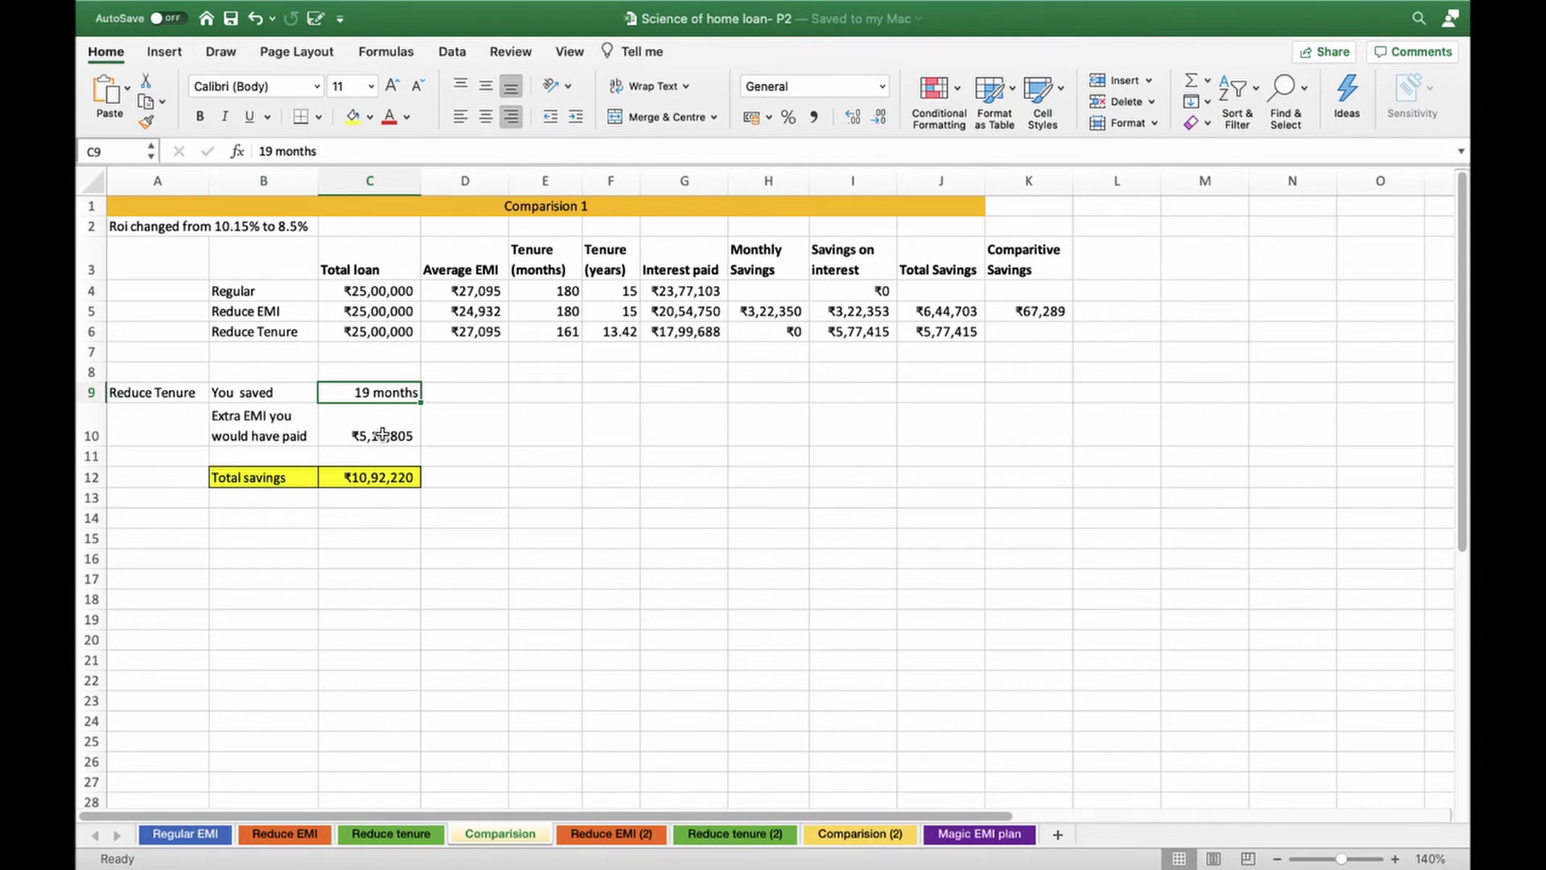
pyautogui.click(474, 337)
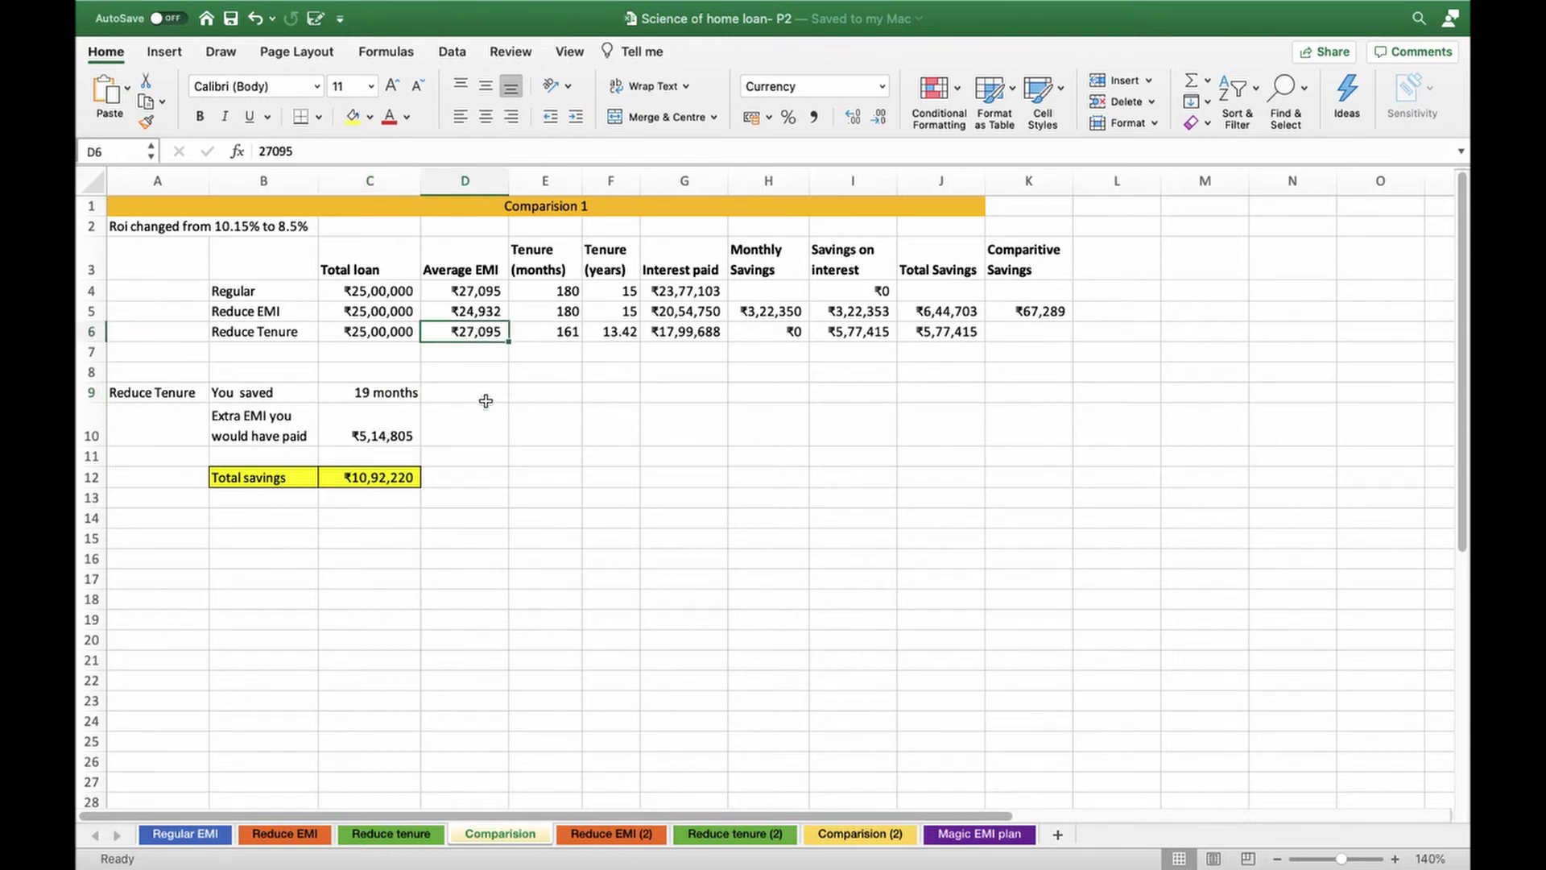
pyautogui.click(392, 422)
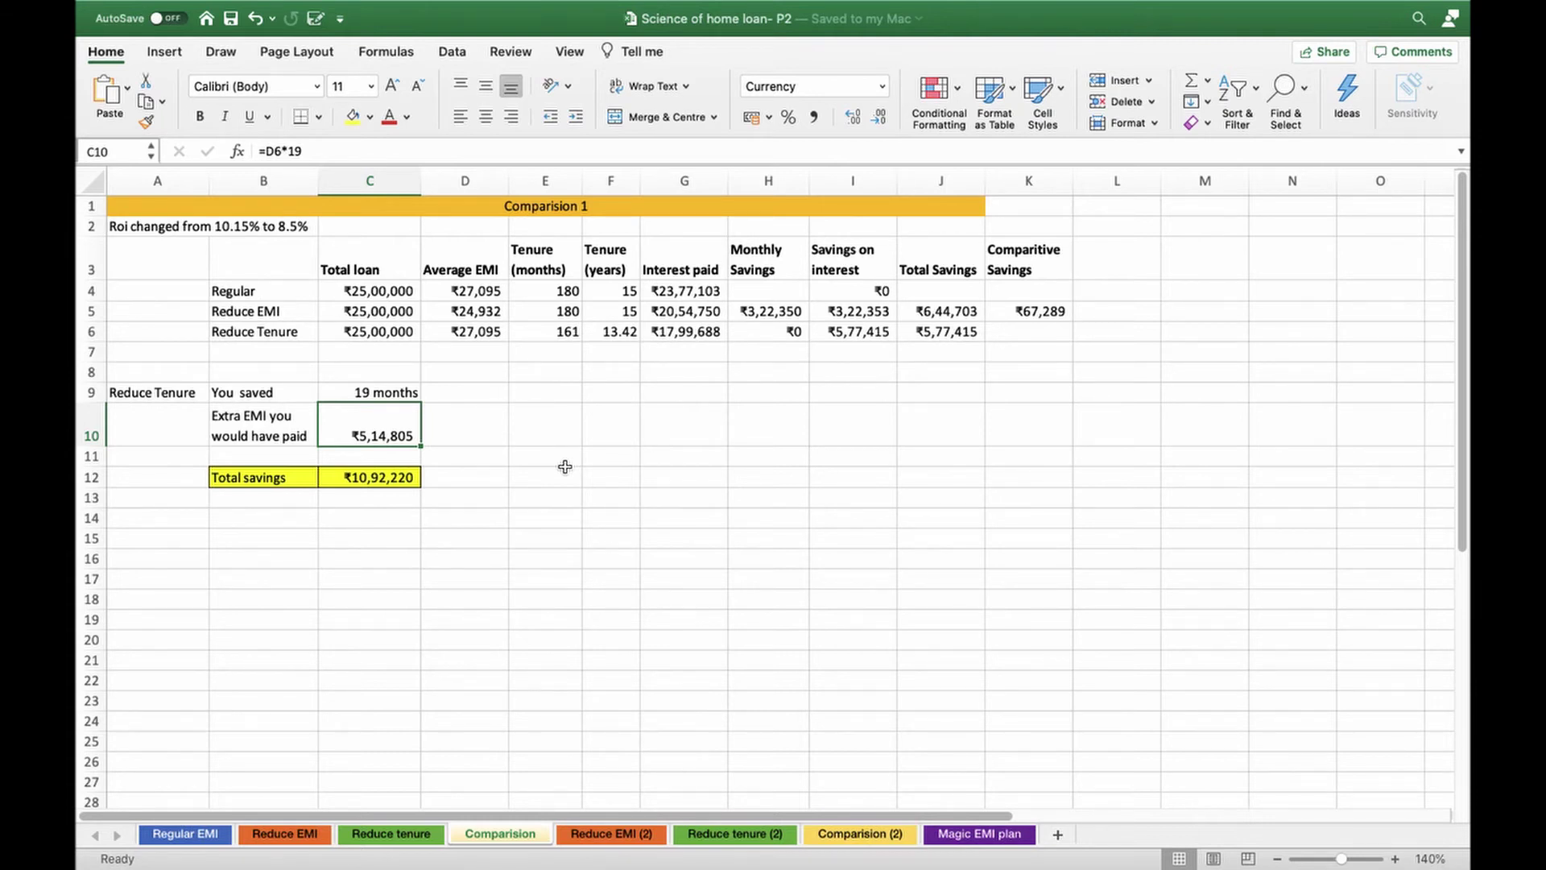
# Step: Inspect the highlighted total savings formula, compare it with the Reduce EMI total savings, and return to the interest rate change note
pyautogui.doubleClick(351, 479)
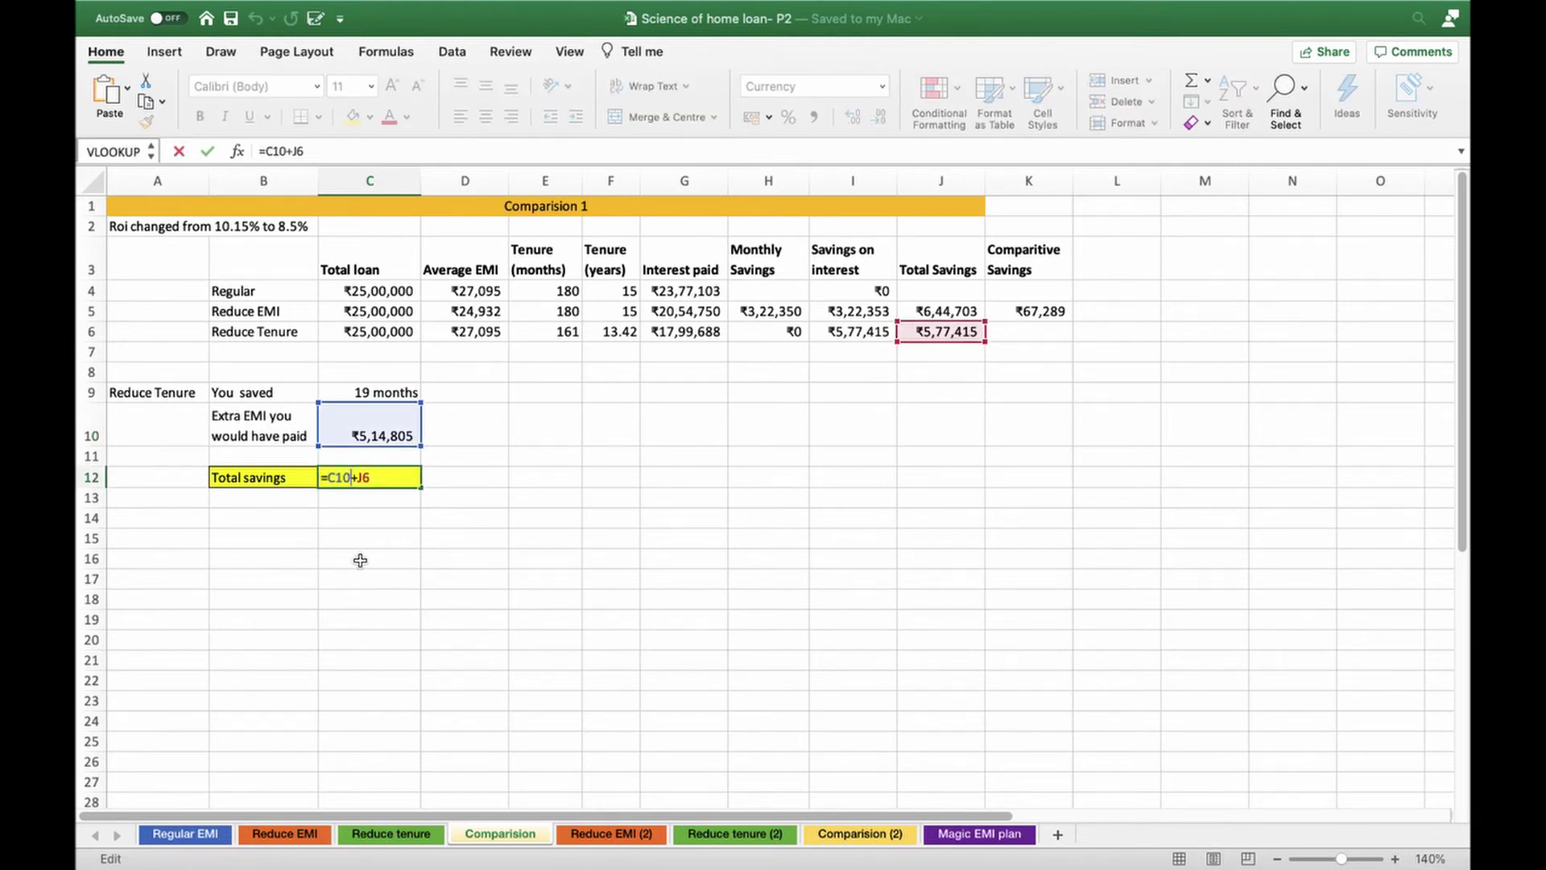
pyautogui.press('Escape')
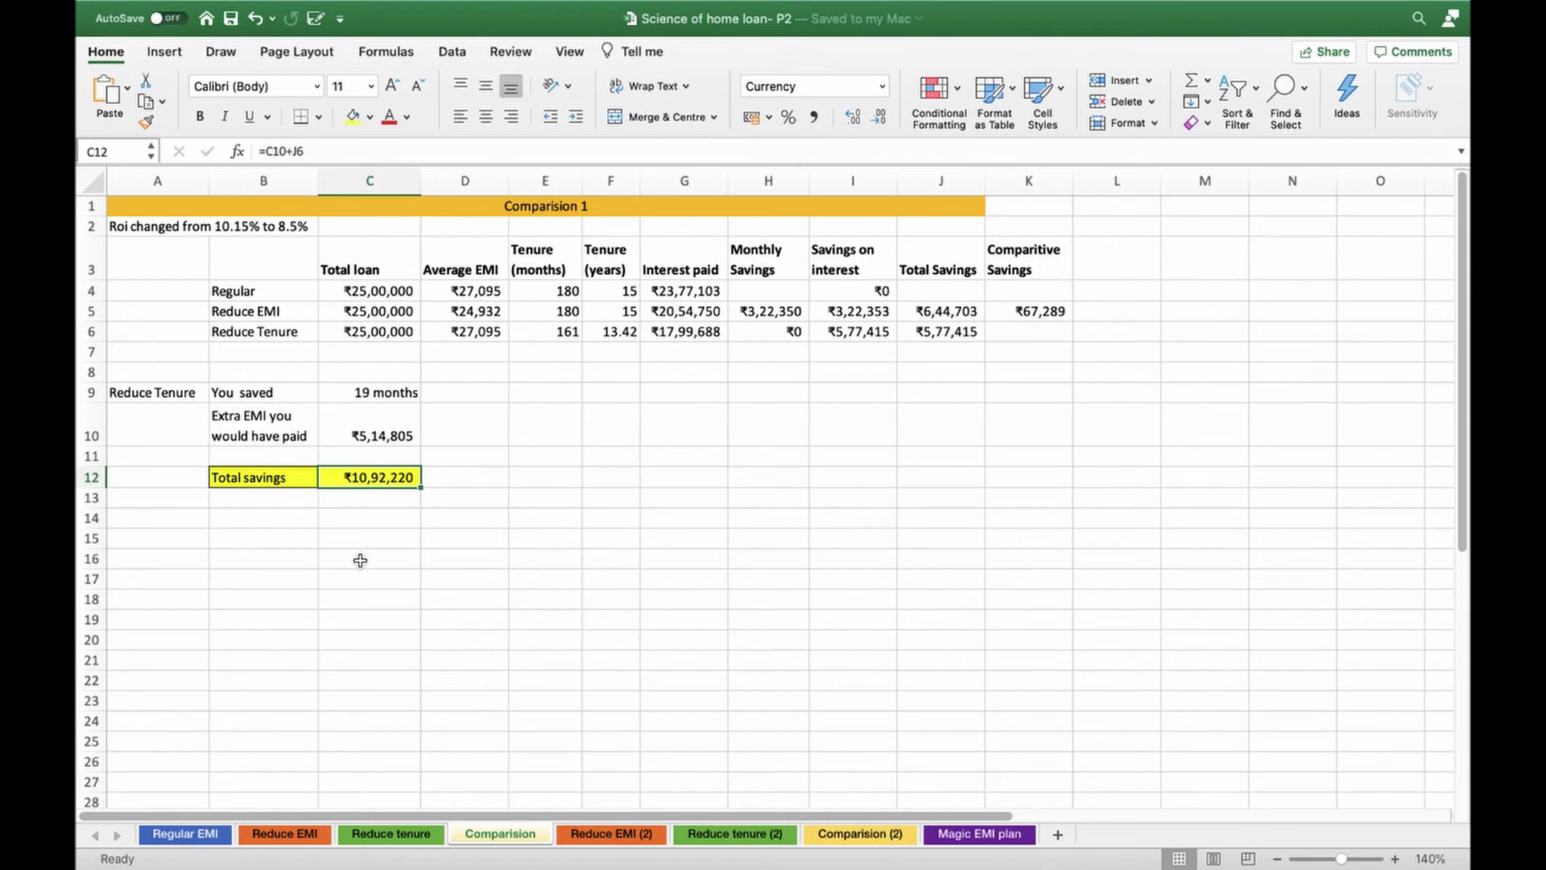
pyautogui.keyDown('super'); pyautogui.click(952, 311); pyautogui.keyUp('super')
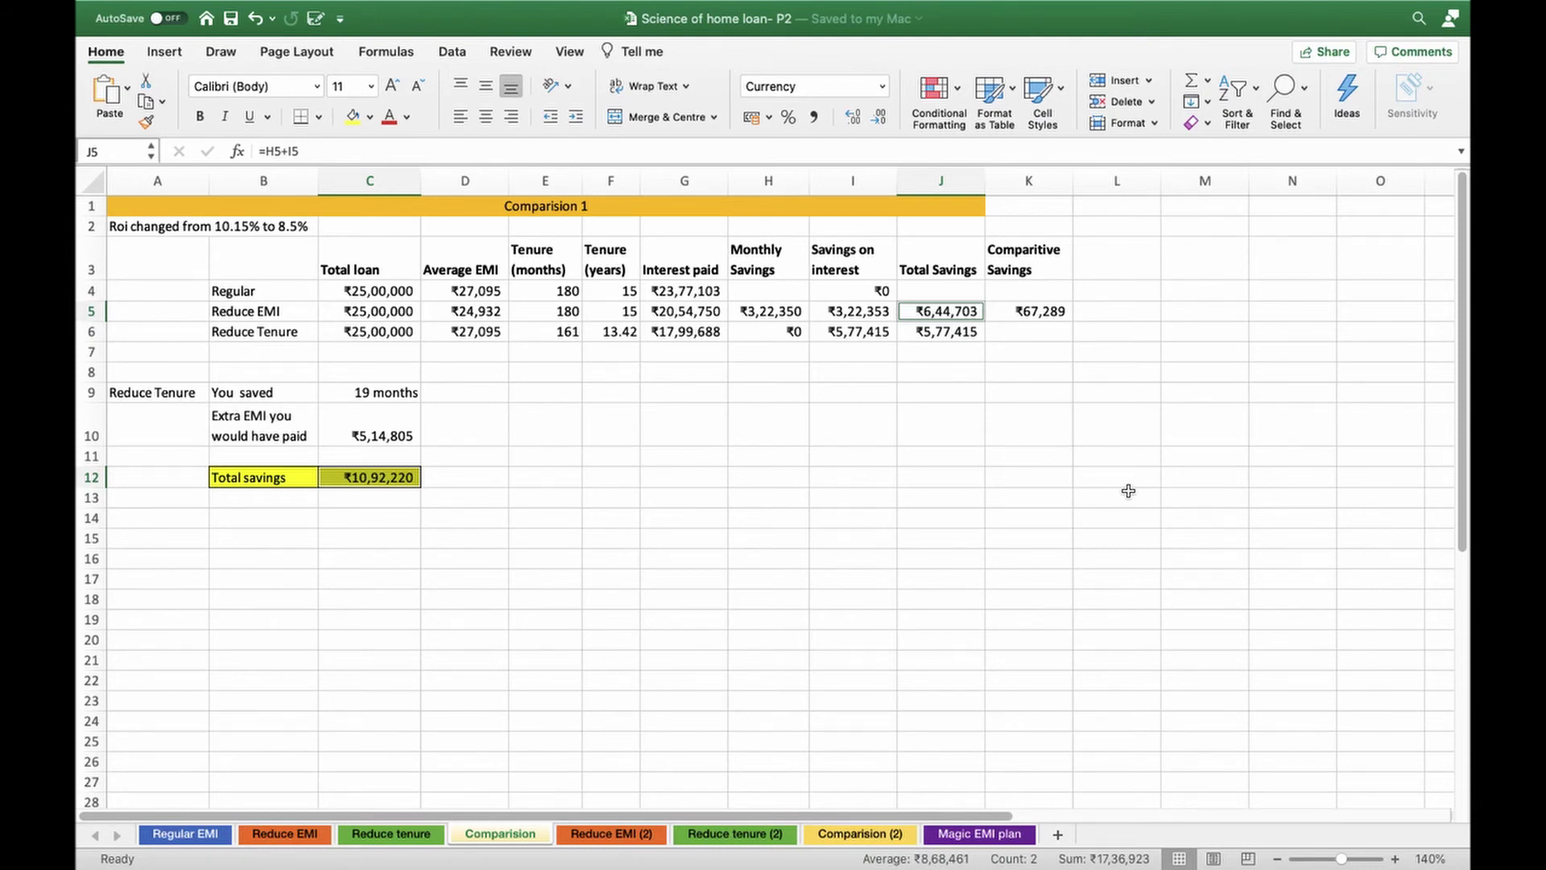
pyautogui.click(149, 228)
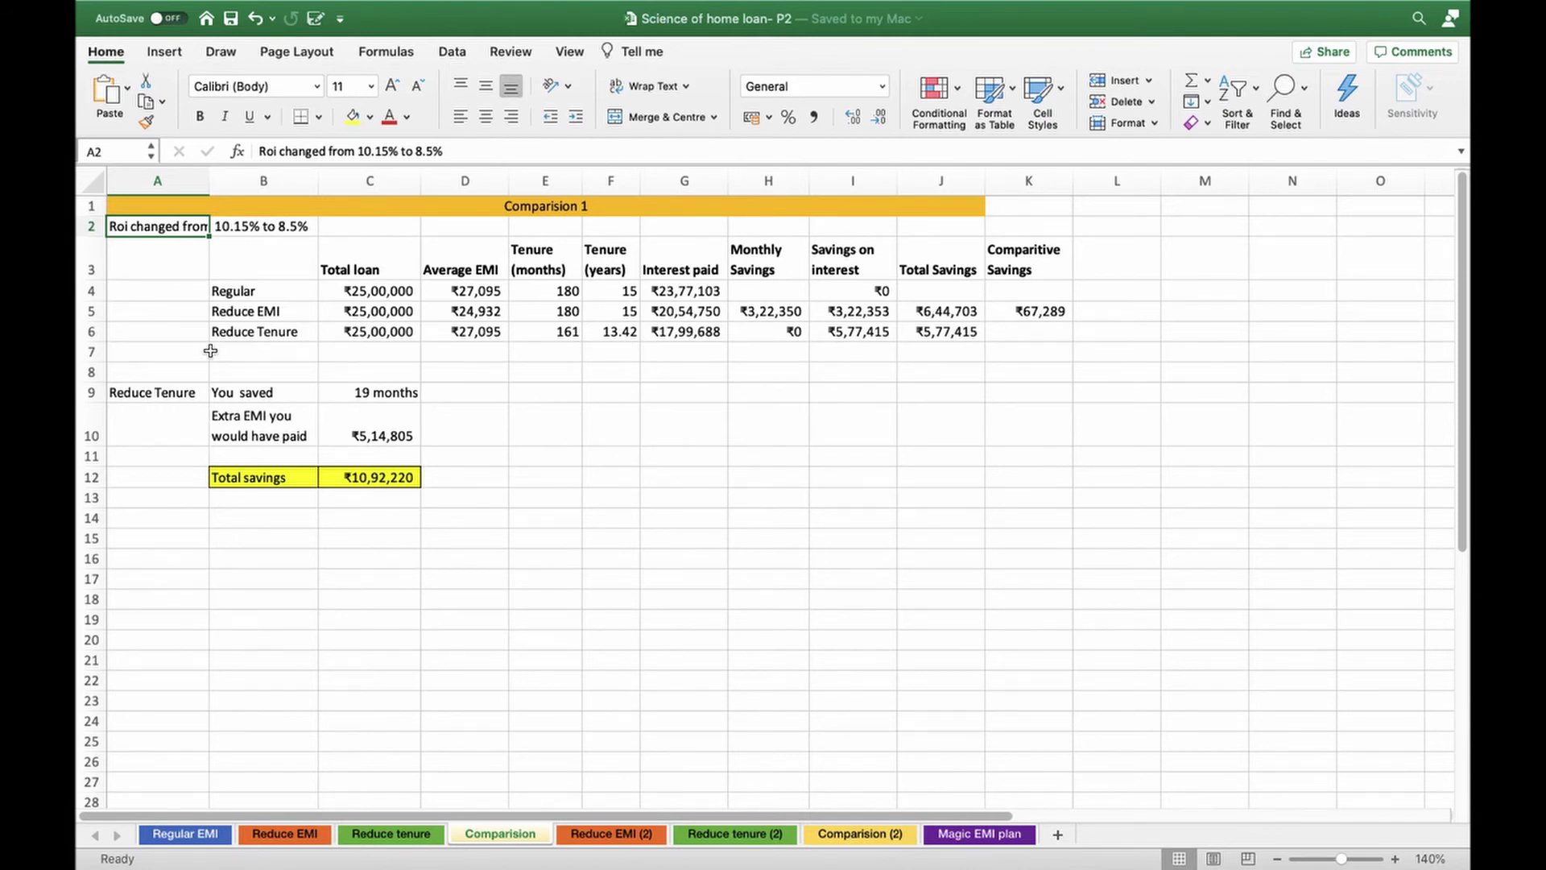
# Step: View the Reduce EMI (2) and Reduce tenure (2) schedules and open the Comparision (2) sheet
pyautogui.click(607, 835)
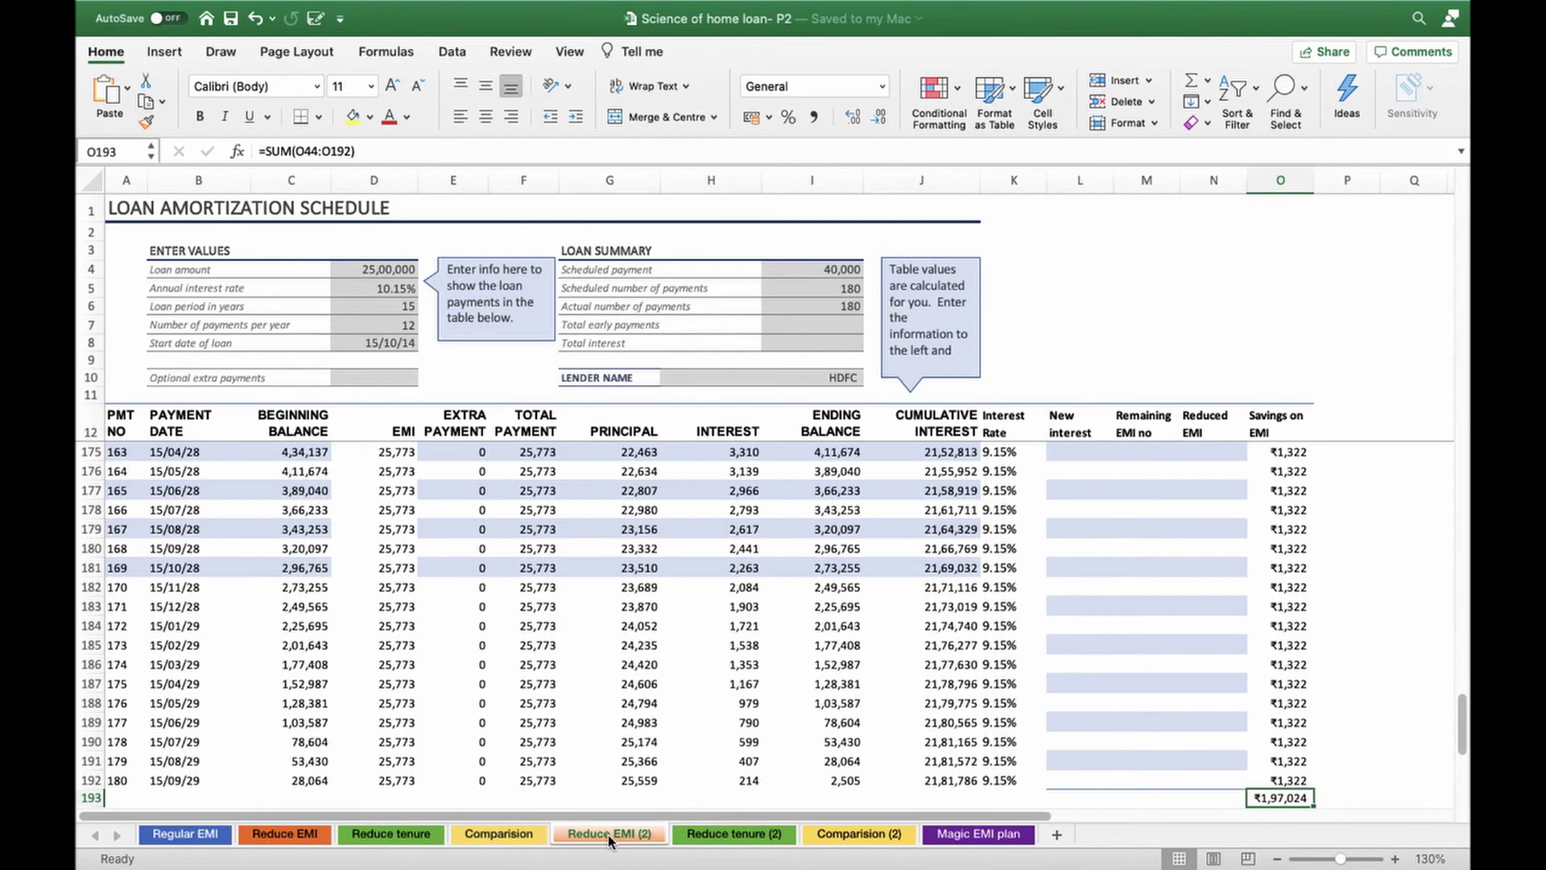
pyautogui.click(733, 837)
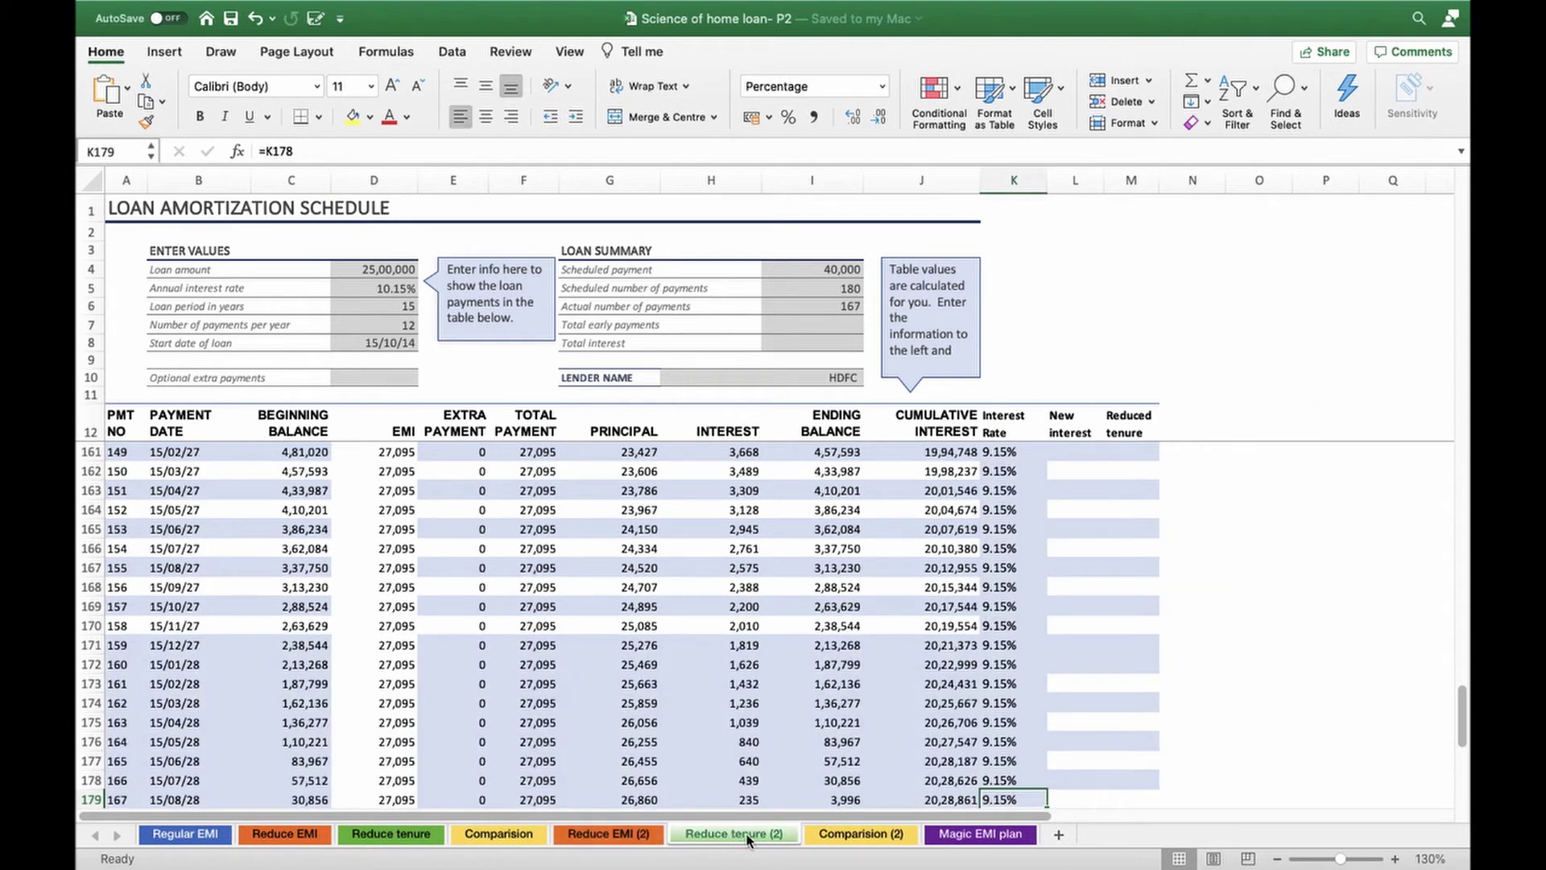
pyautogui.click(860, 833)
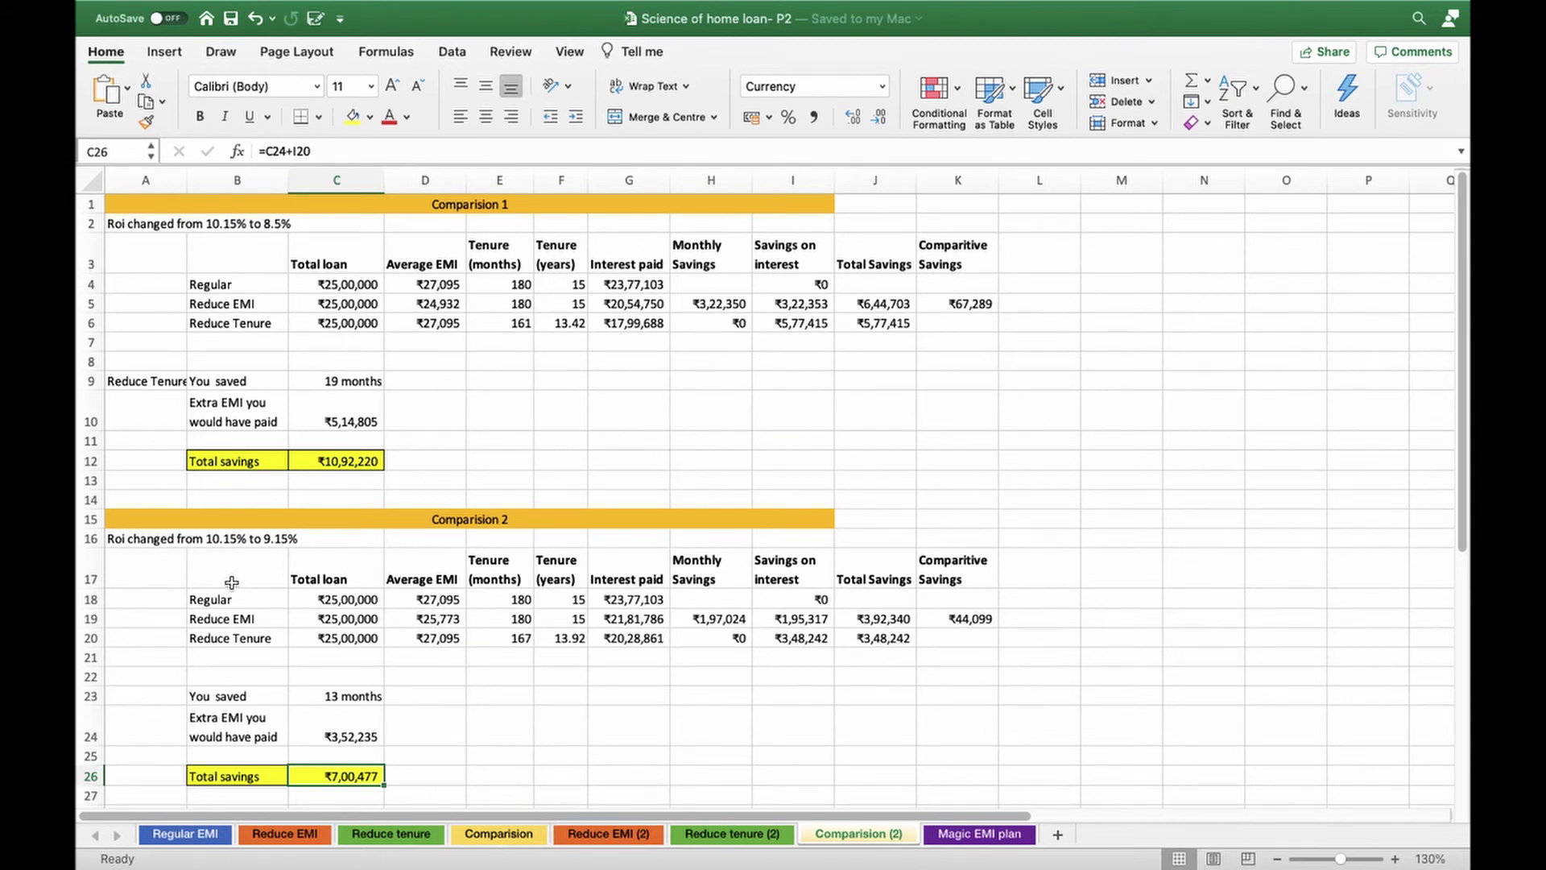
# Step: Review the Comparision 2 interest rate change note and compare the total savings formulas of Reduce EMI and Reduce Tenure
pyautogui.click(151, 545)
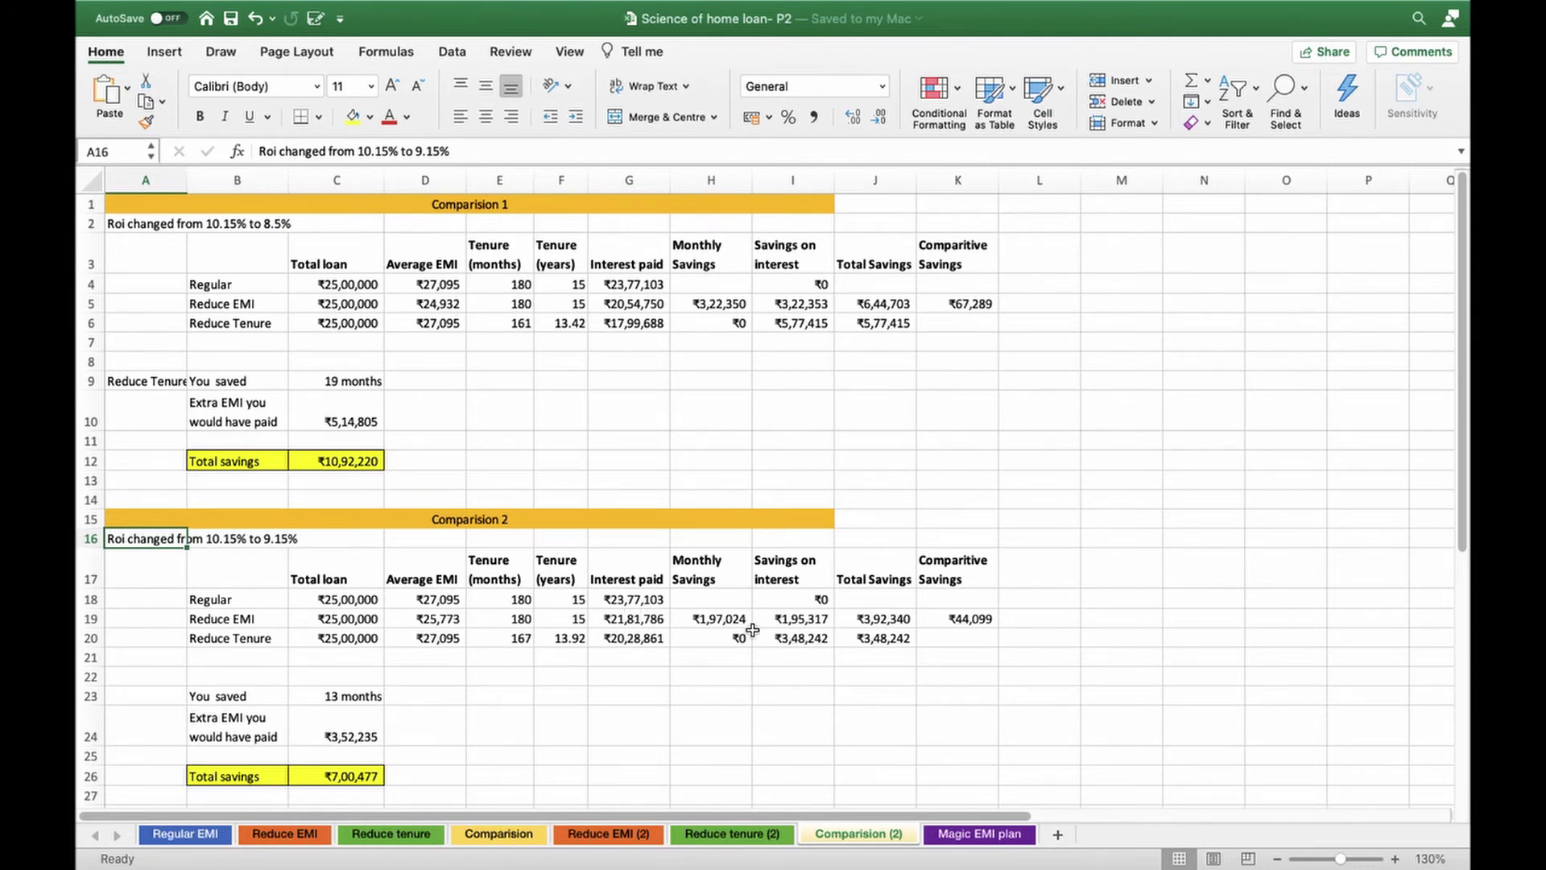
pyautogui.click(888, 619)
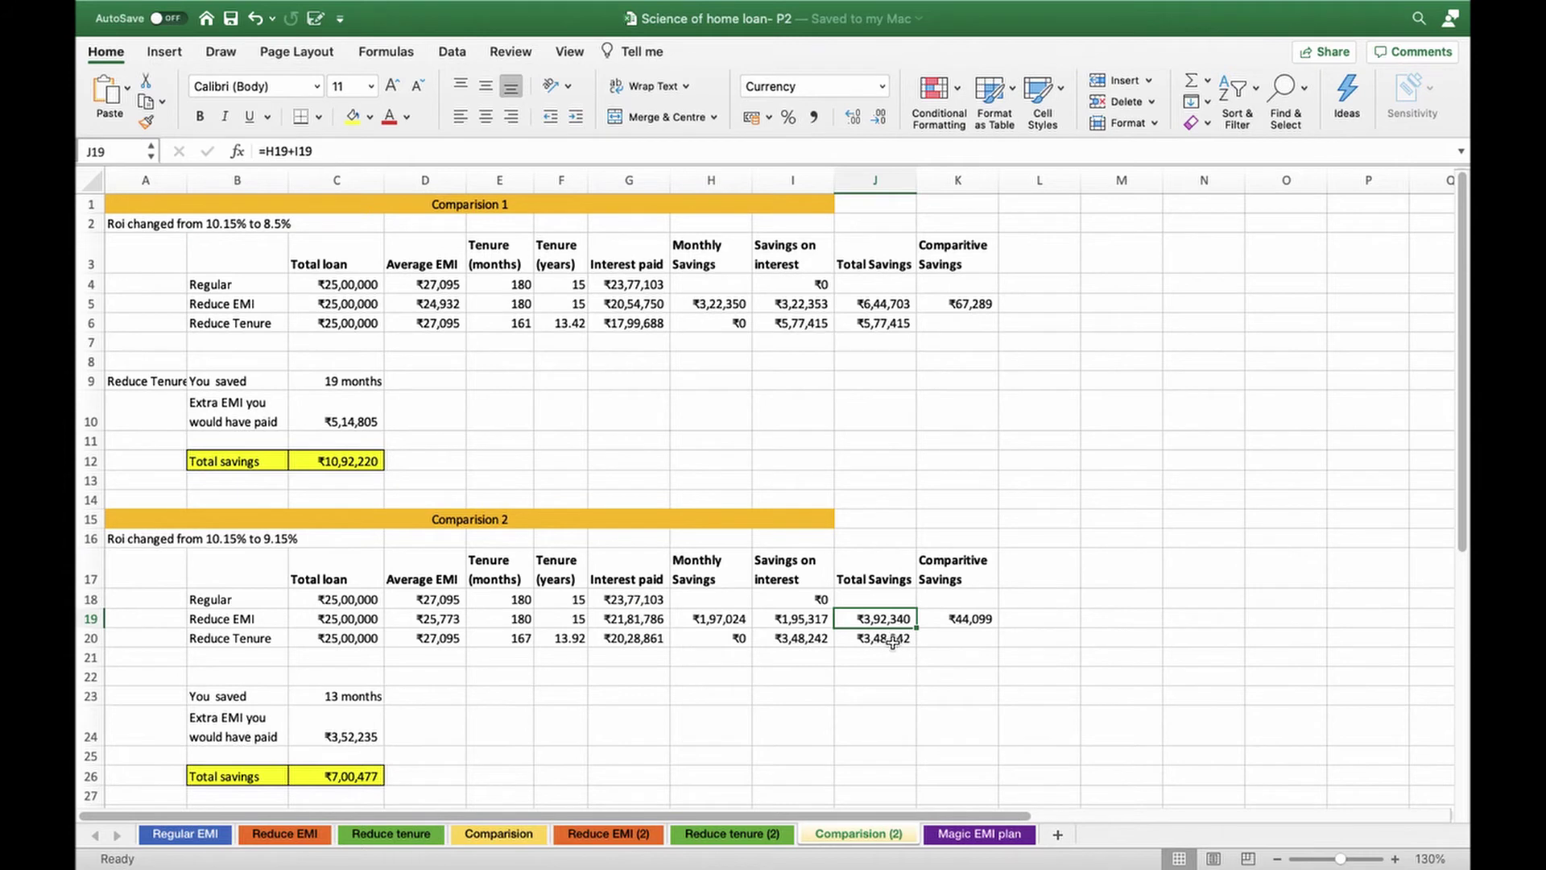
pyautogui.click(888, 637)
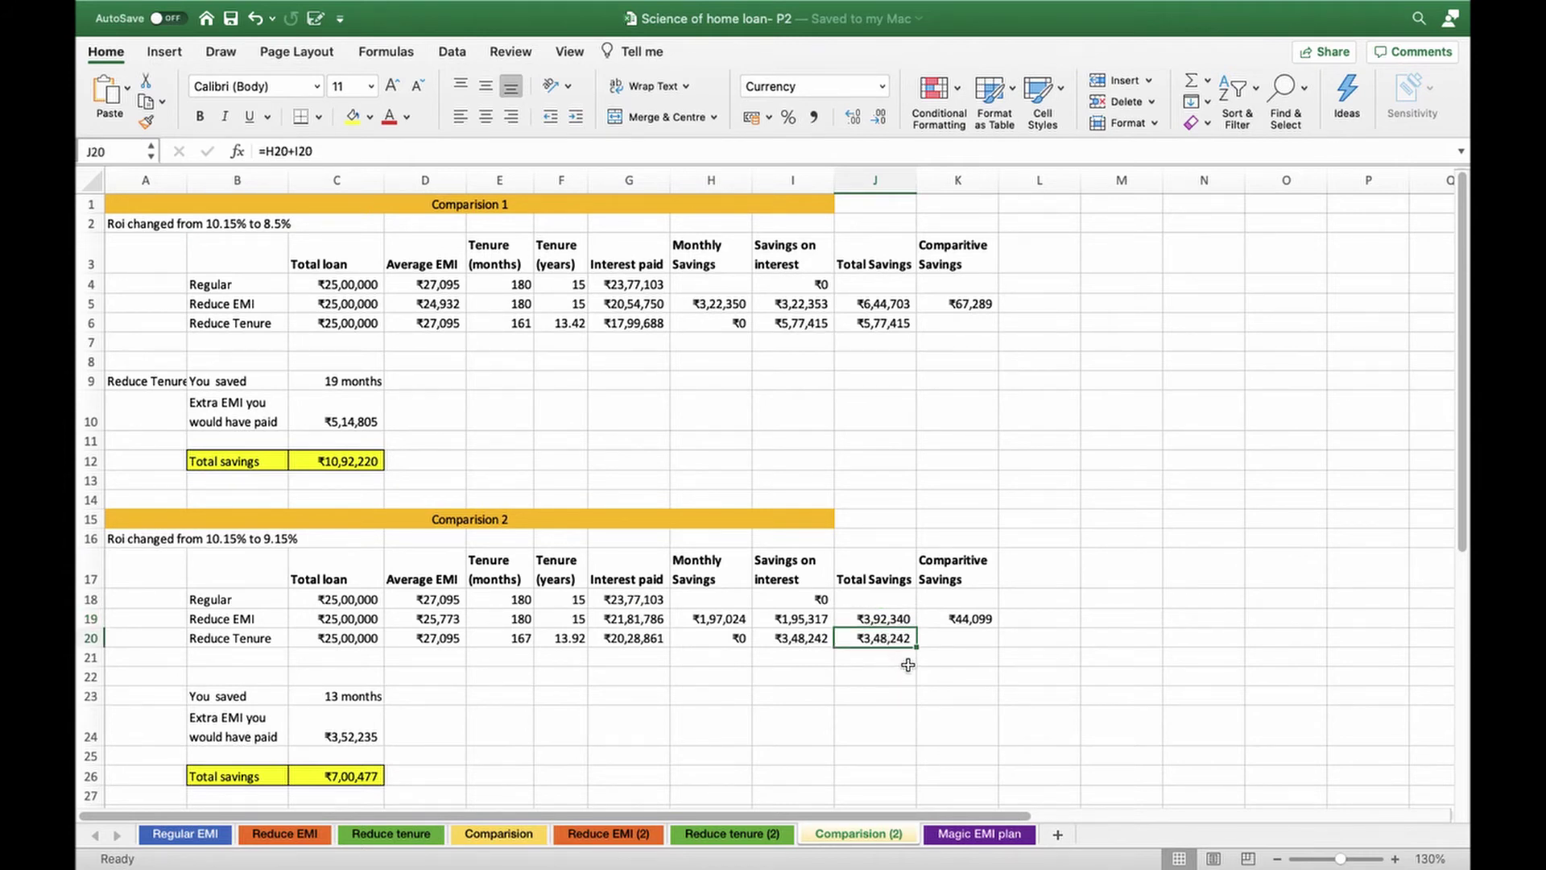
# Step: Inspect Comparision 2's months saved, extra EMI and highlighted total savings formulas, and compare them with the Reduce EMI total savings
pyautogui.click(351, 697)
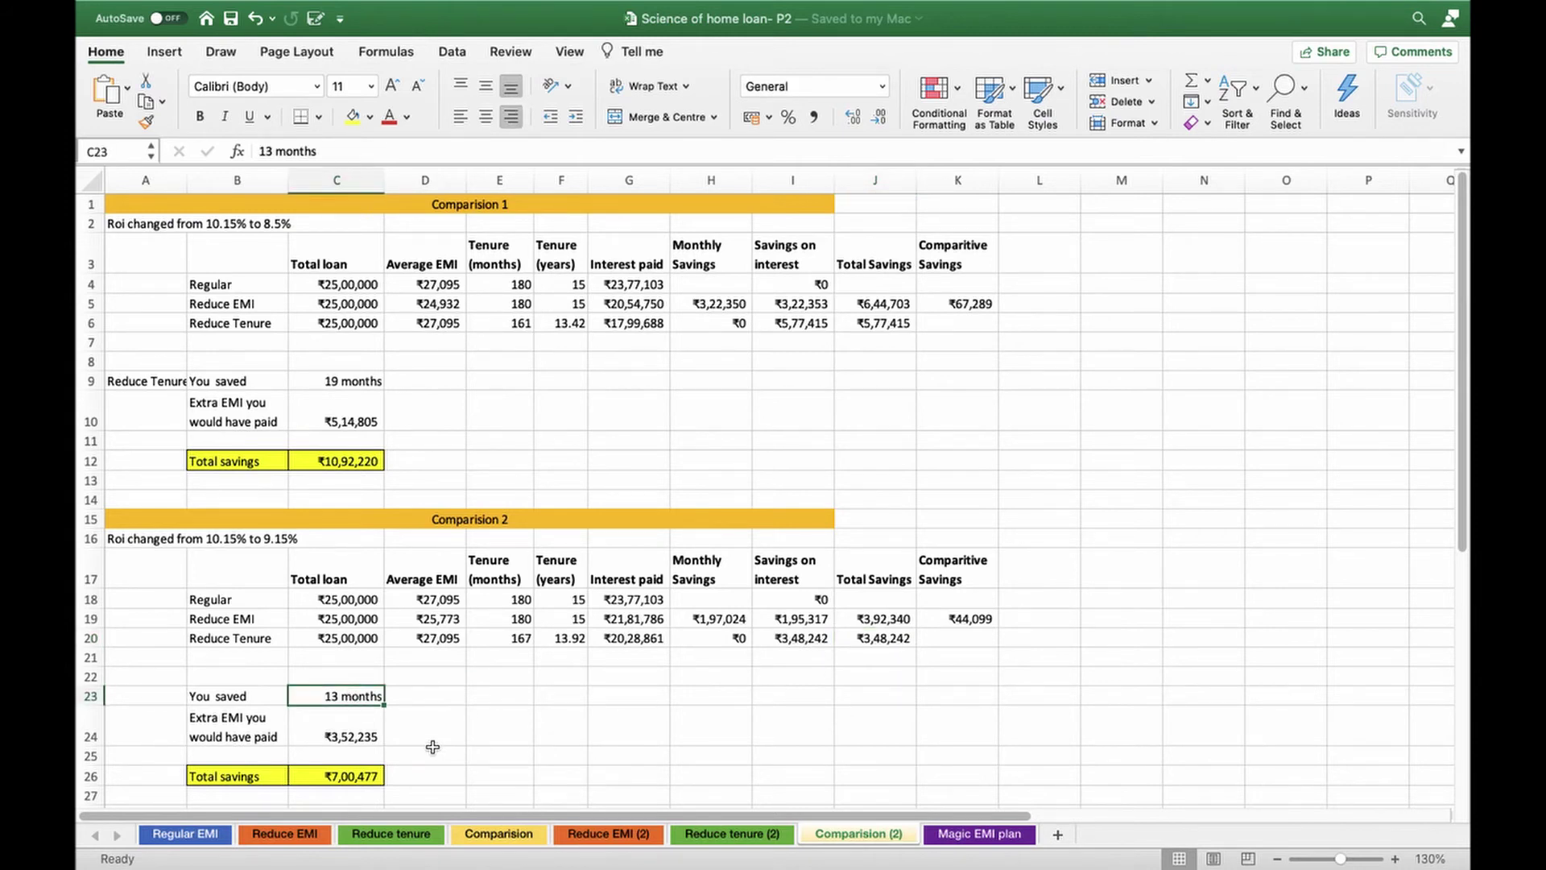
pyautogui.click(312, 729)
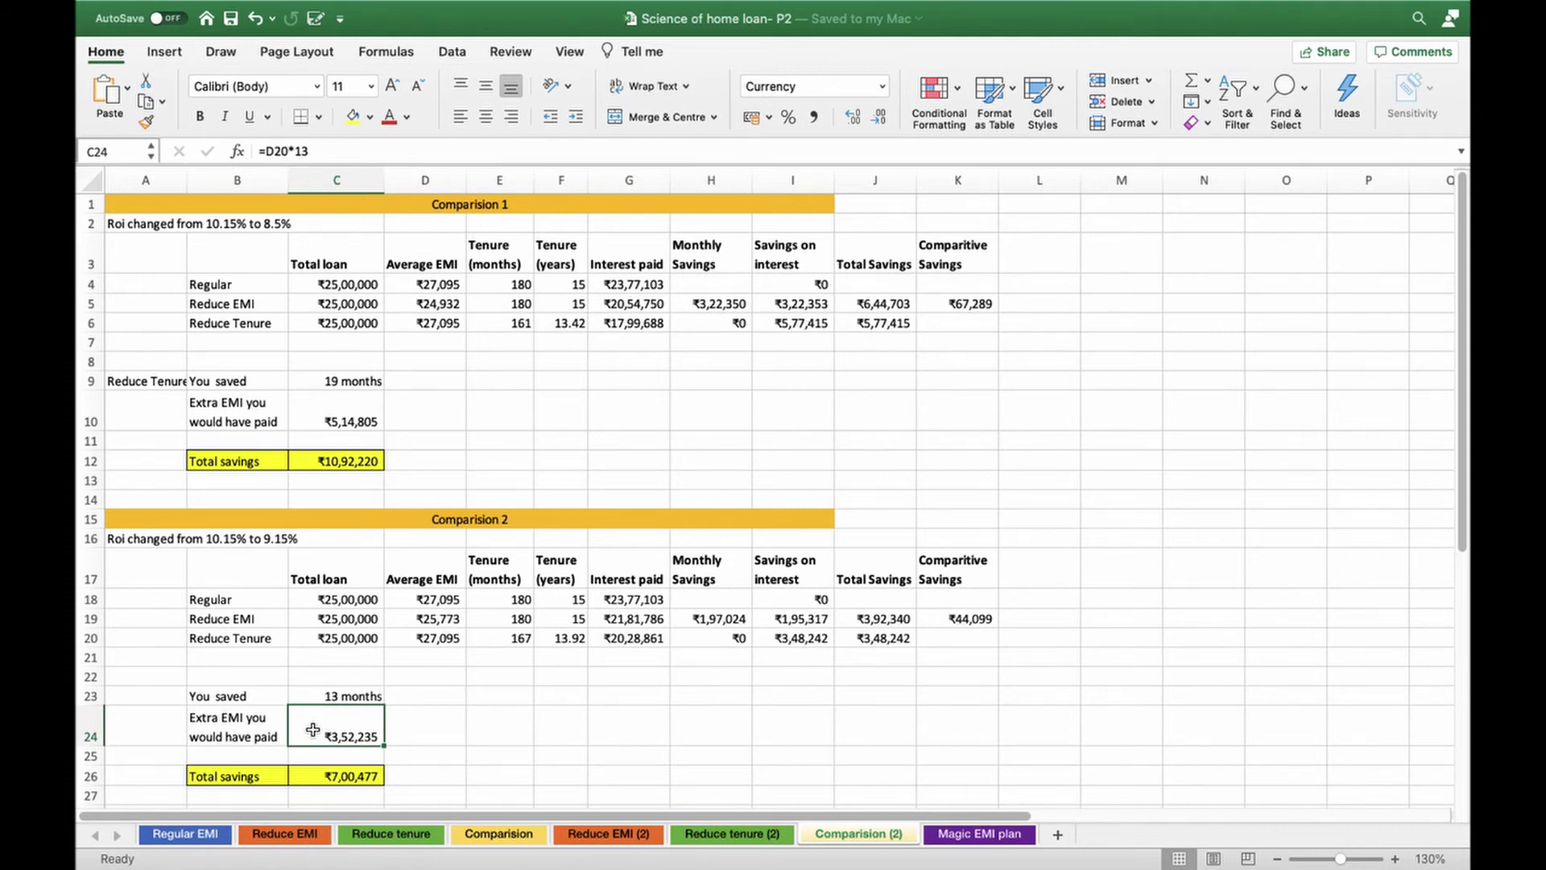
pyautogui.click(307, 775)
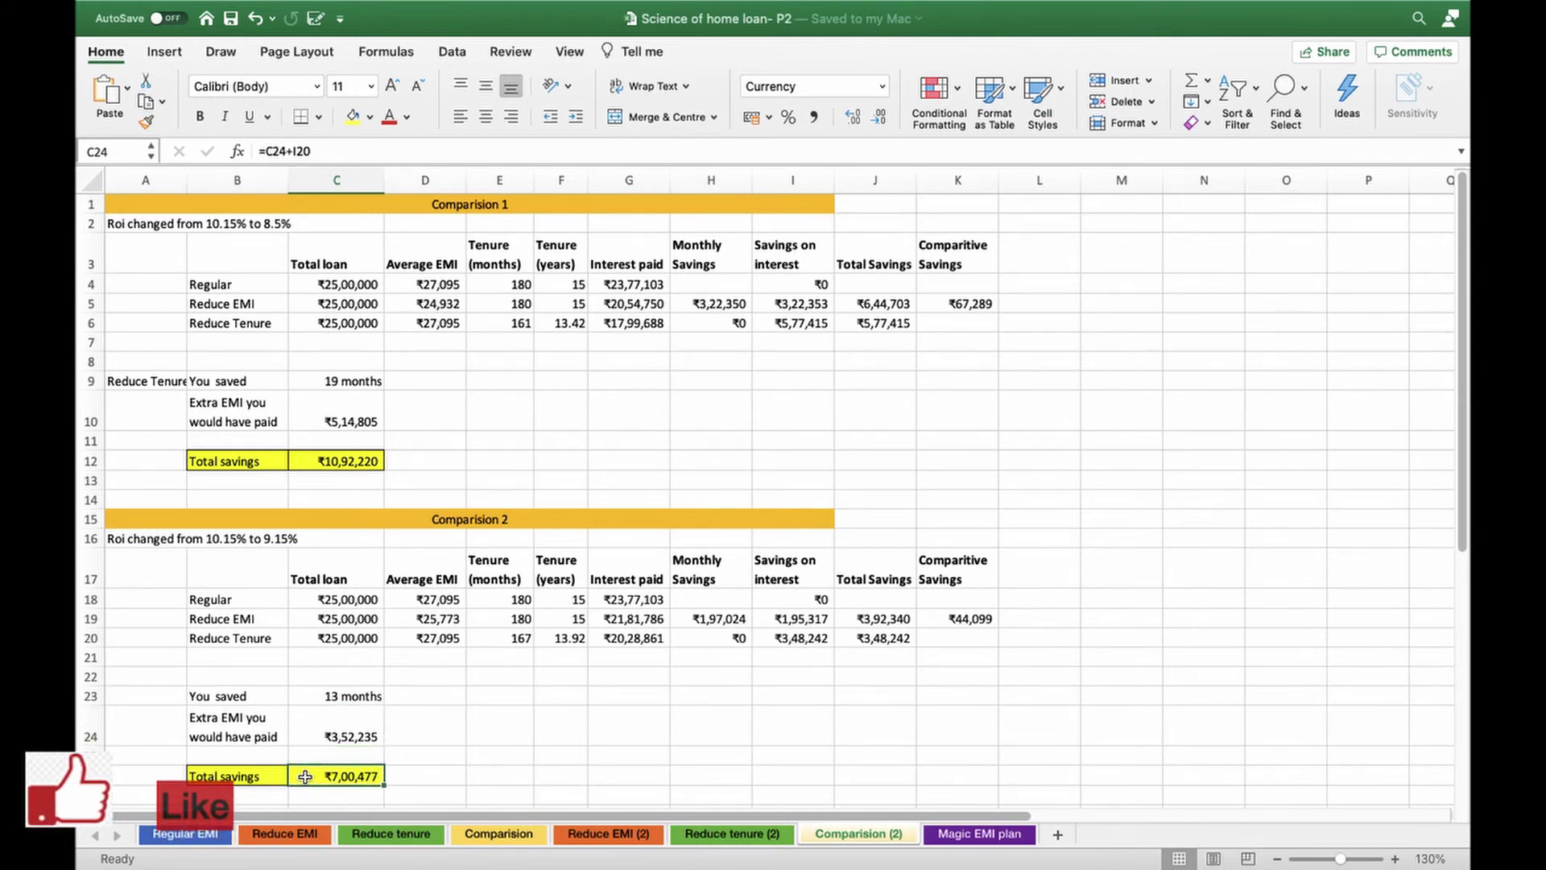
pyautogui.click(884, 619)
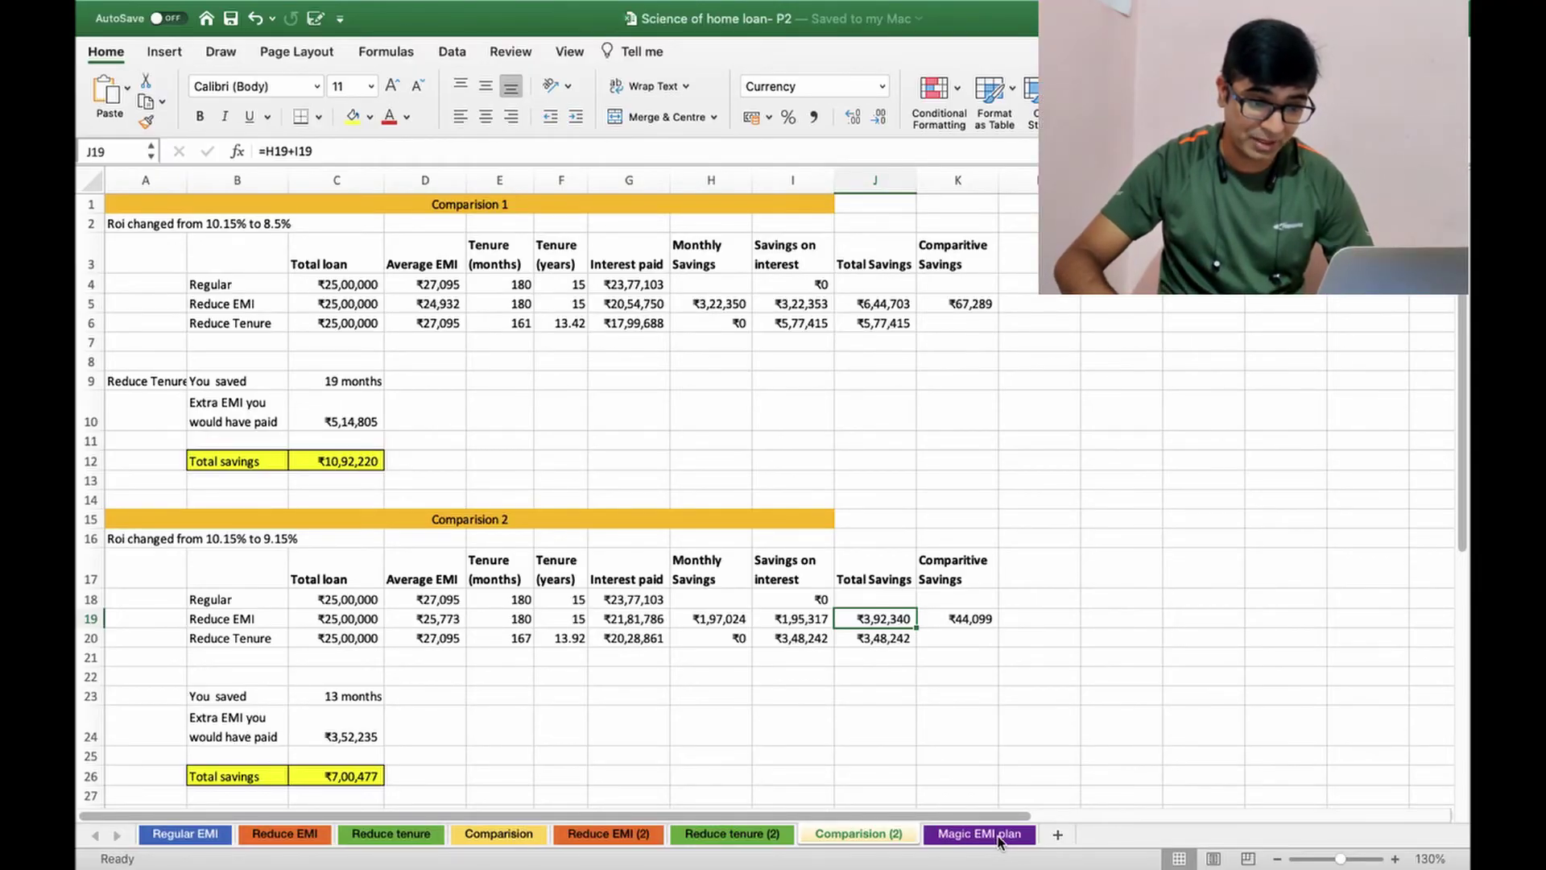
# Step: Open the Magic EMI plan sheet and inspect the EMI increase and New EMI formula in the payment 12 row
pyautogui.click(999, 838)
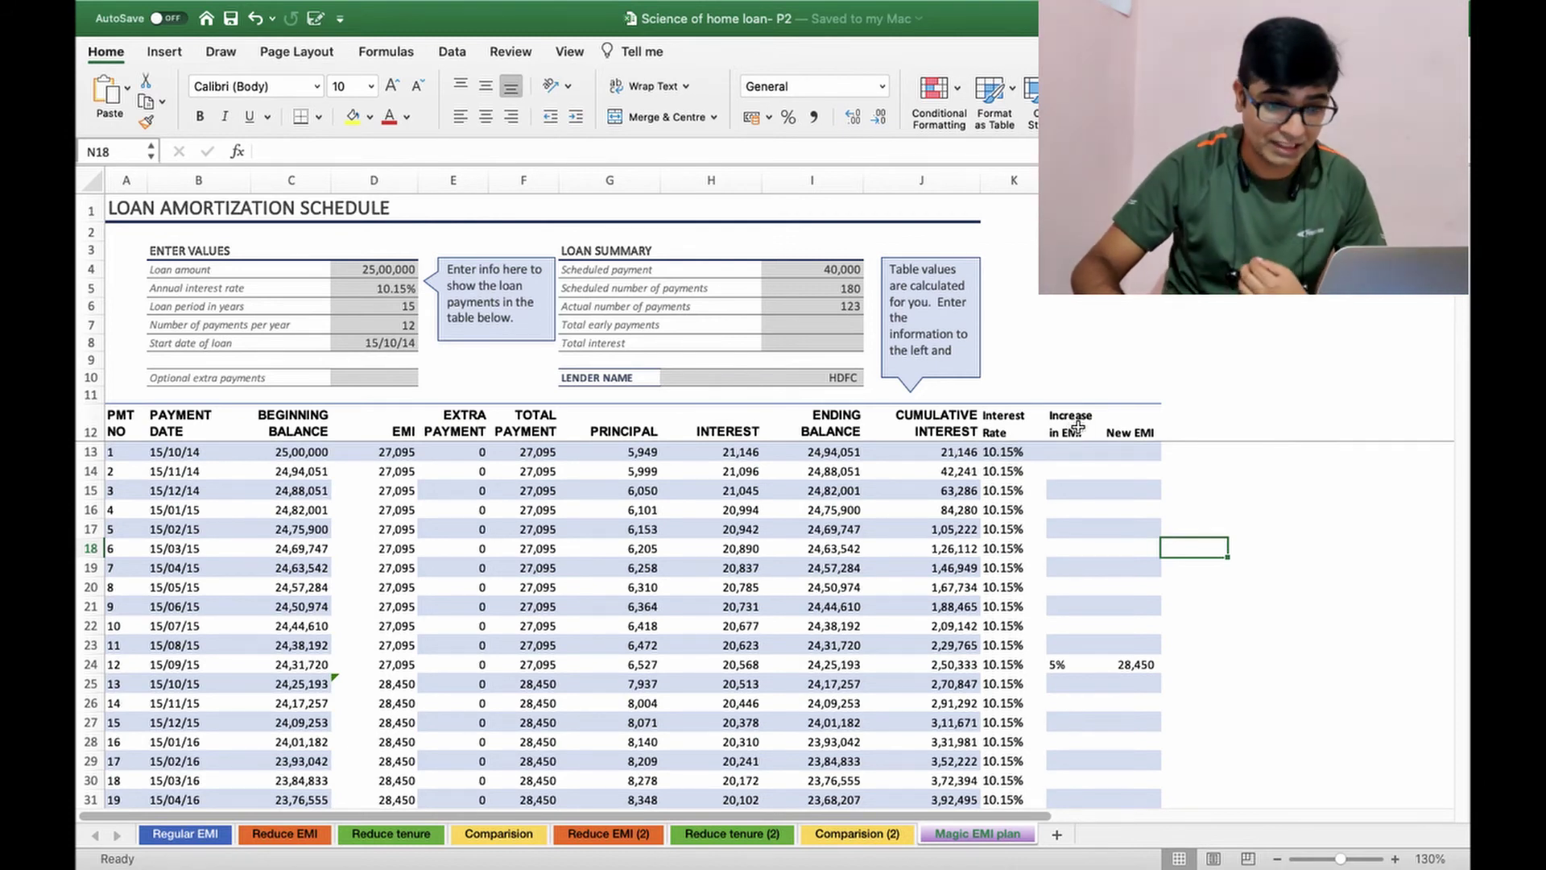
pyautogui.click(1127, 423)
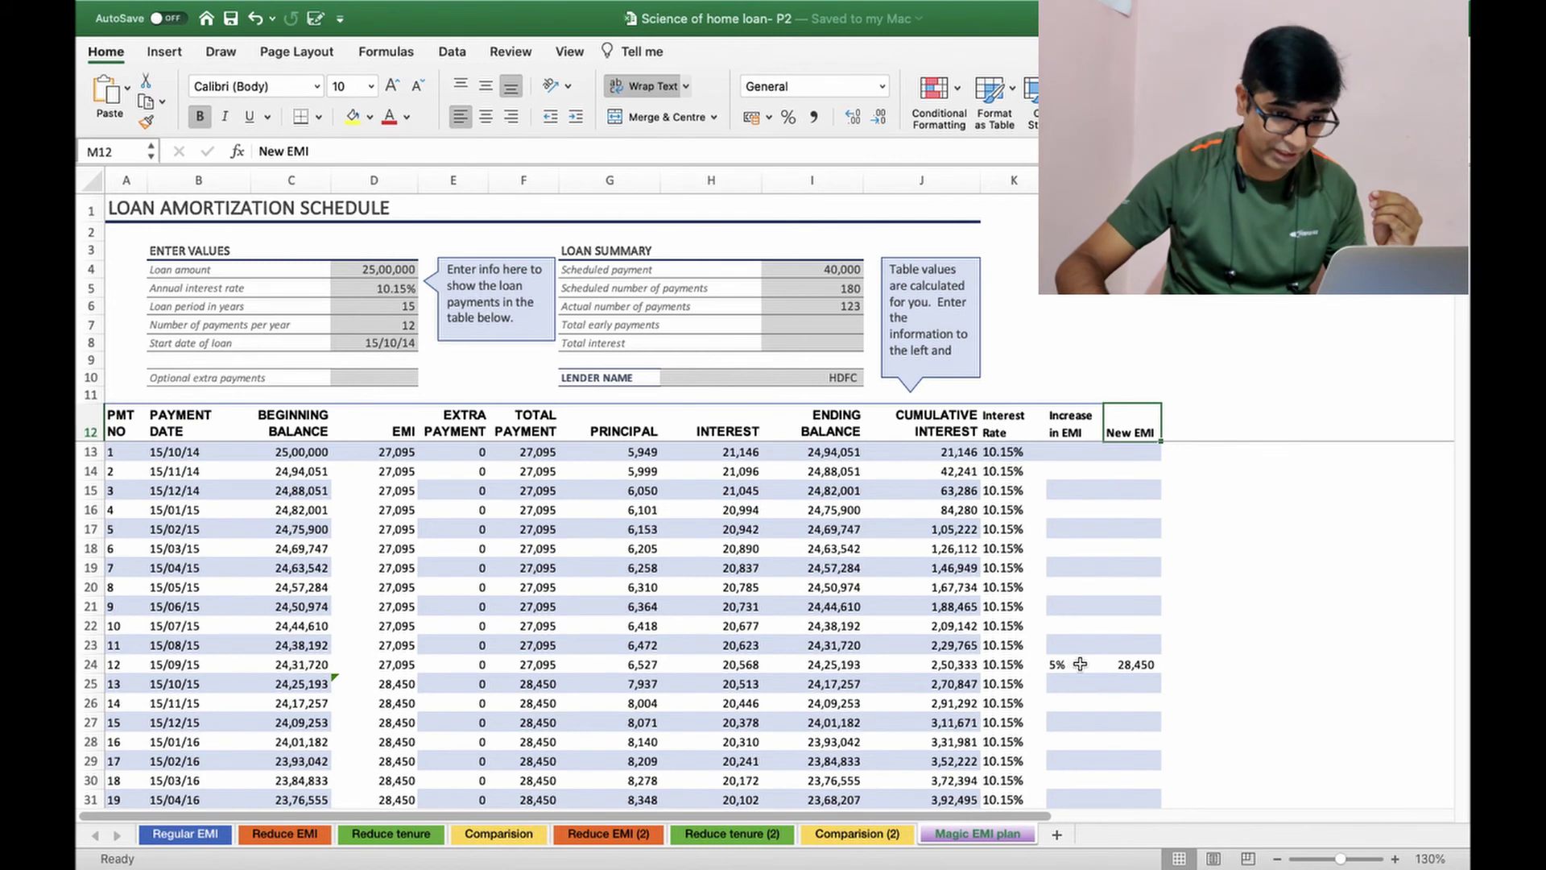
pyautogui.click(1075, 663)
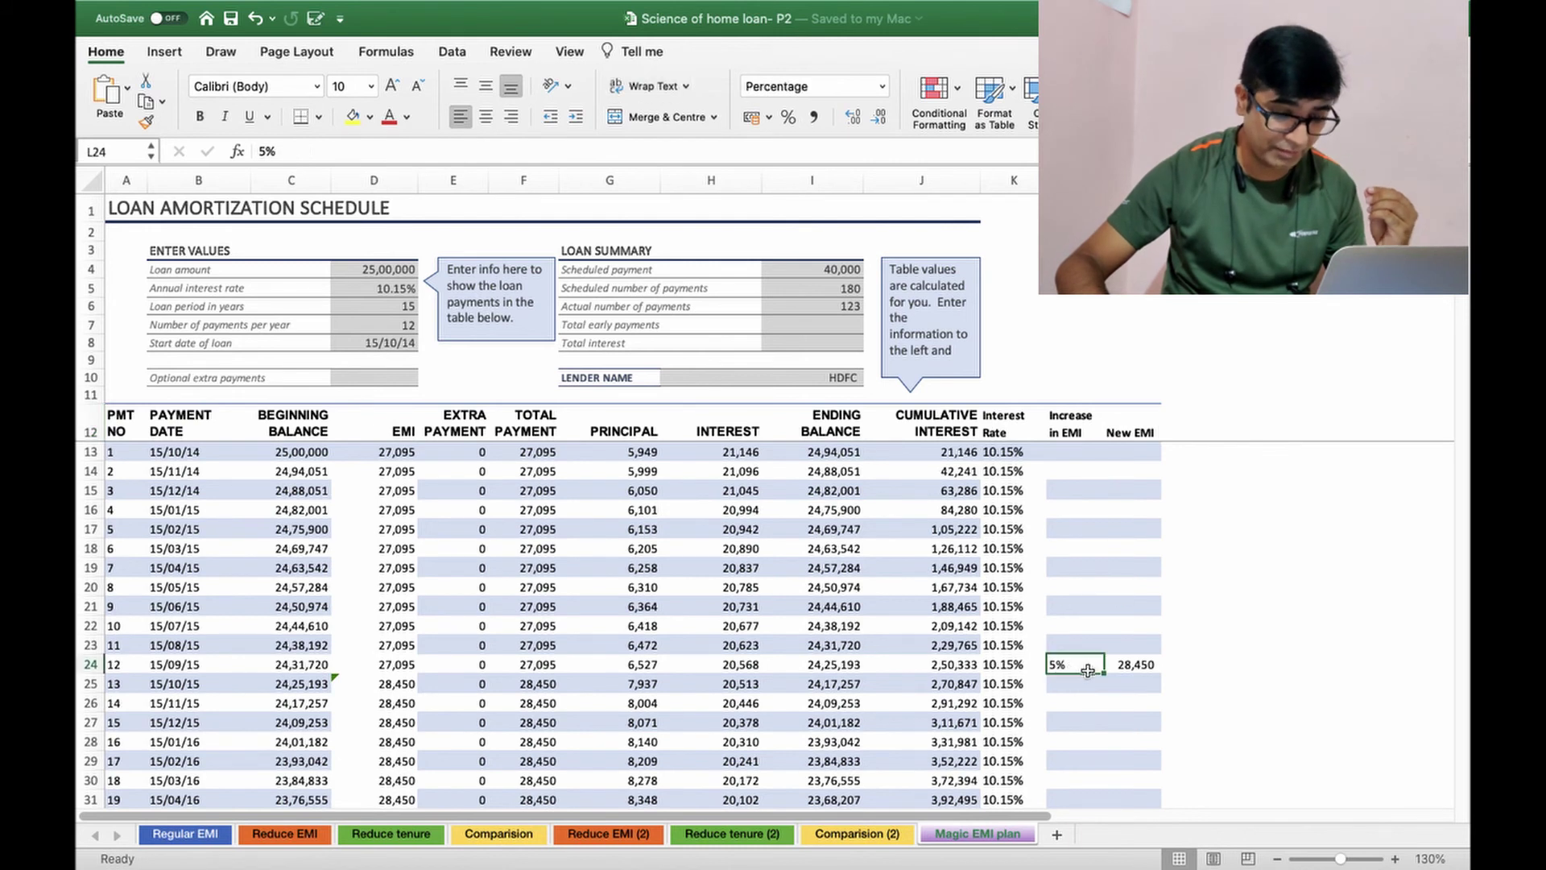
pyautogui.click(1153, 665)
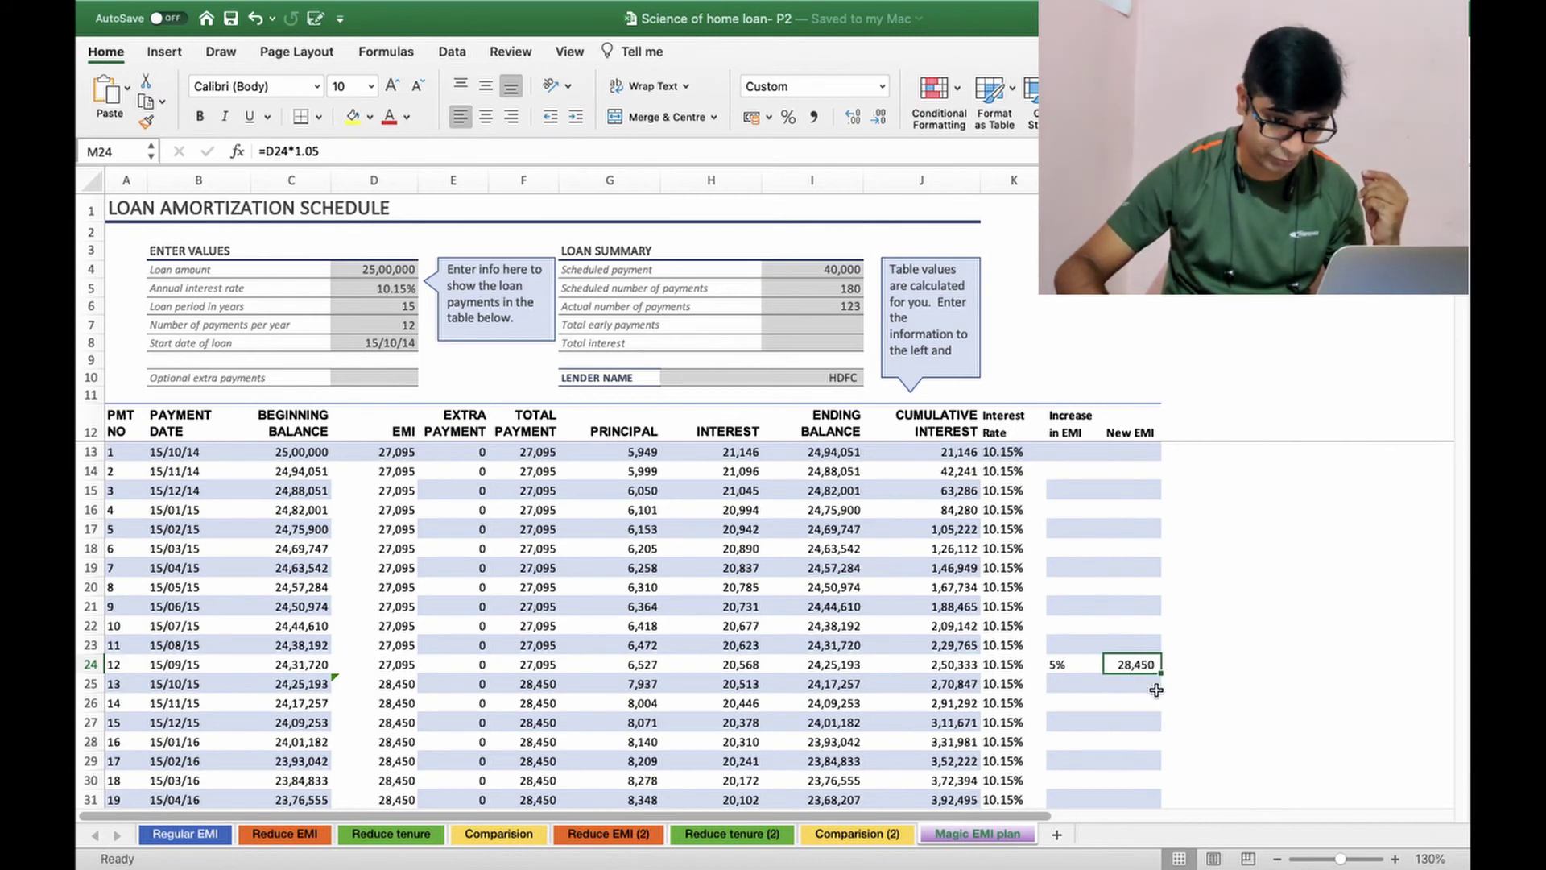
# Step: Check the EMI values from payment 13, the increase and New EMI at payment 24, and the EMI formula at payment 25
pyautogui.click(387, 683)
pyautogui.moveTo(387, 684); pyautogui.dragTo(390, 741)
pyautogui.scroll(-2, 390, 745)
pyautogui.scroll(-5, 390, 745)
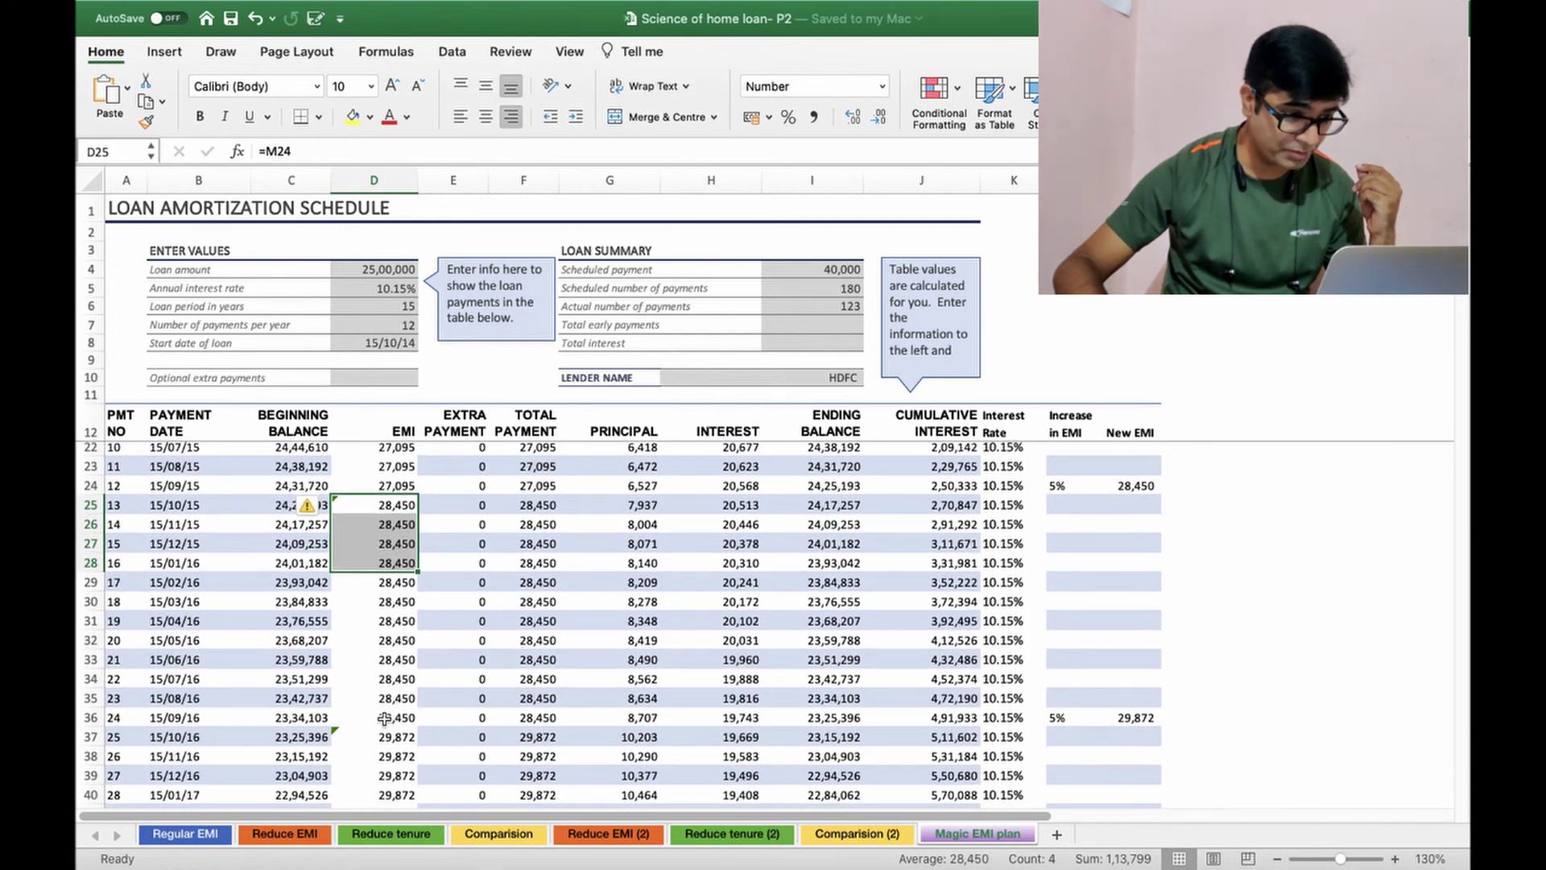
pyautogui.click(388, 722)
pyautogui.scroll(-1, 408, 746)
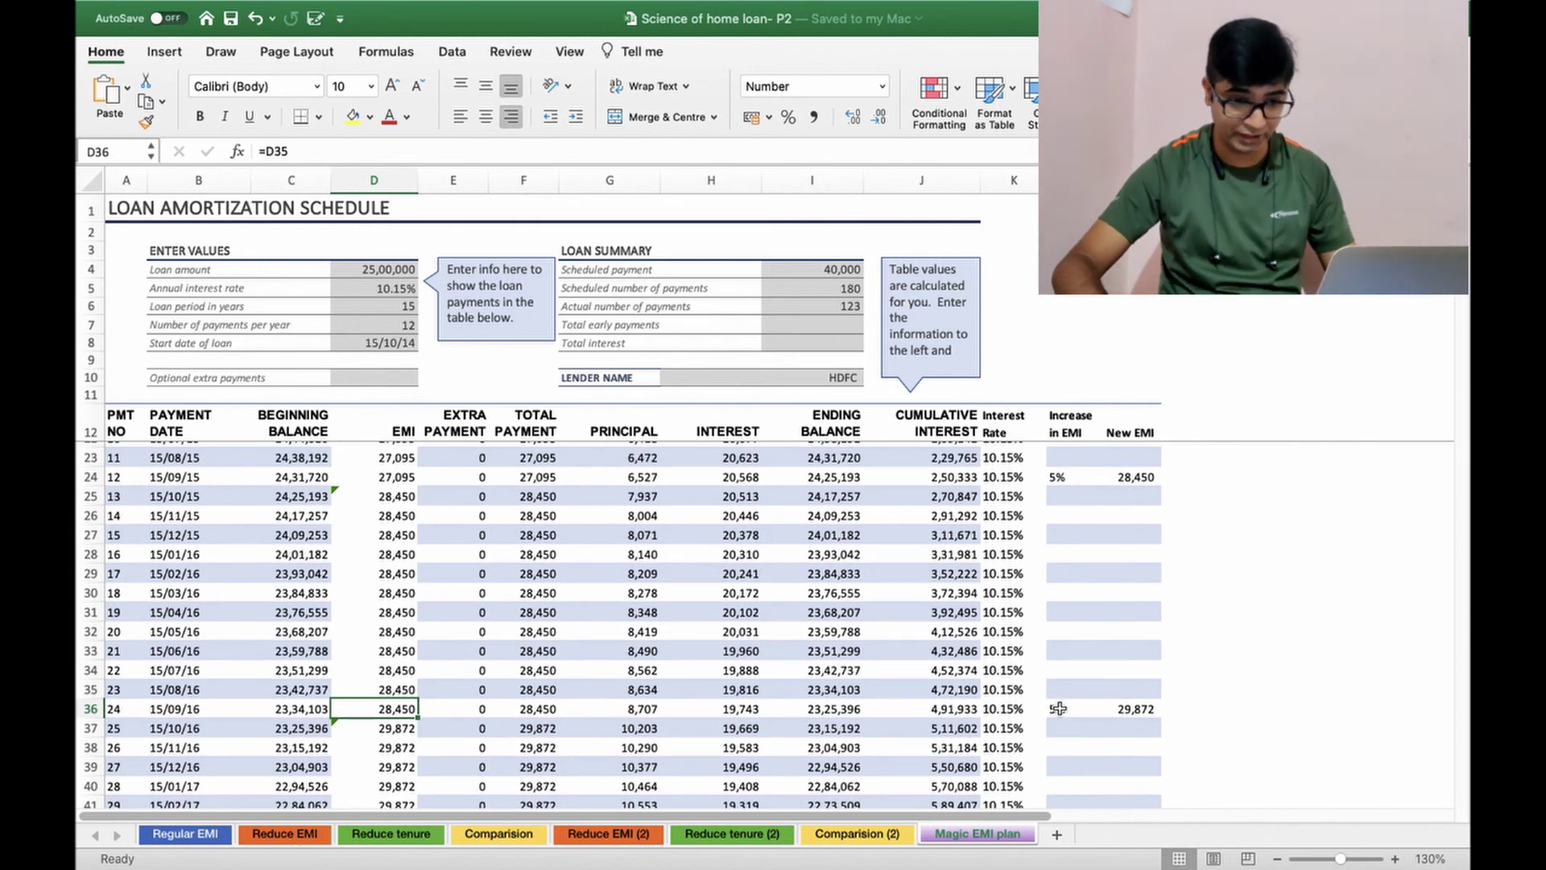
pyautogui.moveTo(1057, 709); pyautogui.dragTo(1131, 709)
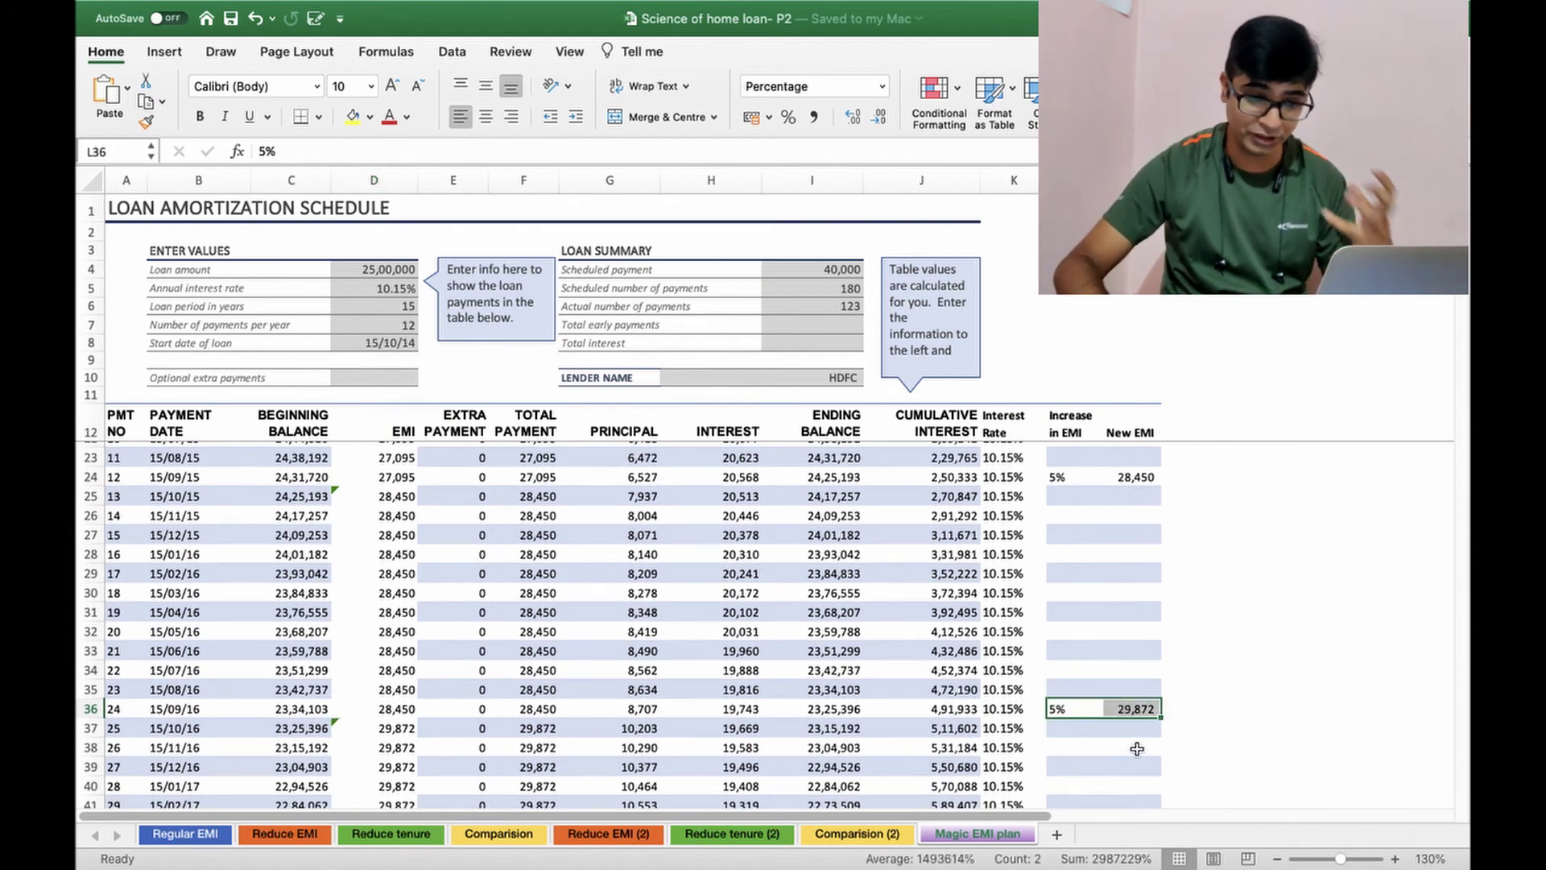
pyautogui.click(388, 727)
# Step: Review the yearly EMI increases through the rest of the Magic EMI plan schedule down to the last payment
pyautogui.scroll(-5, 387, 727)
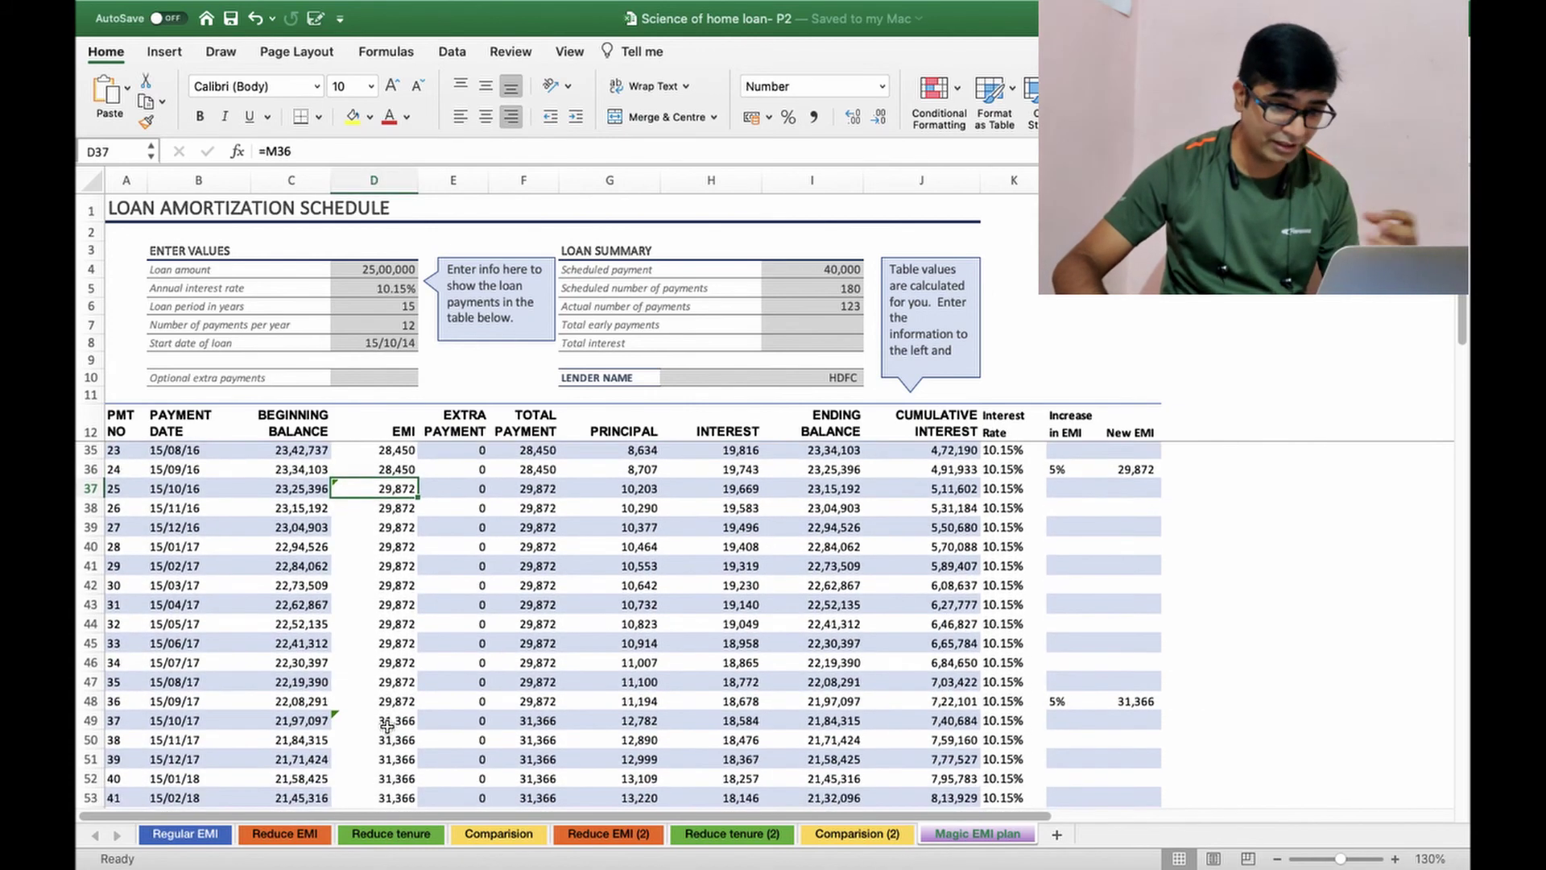
pyautogui.scroll(-12, 388, 727)
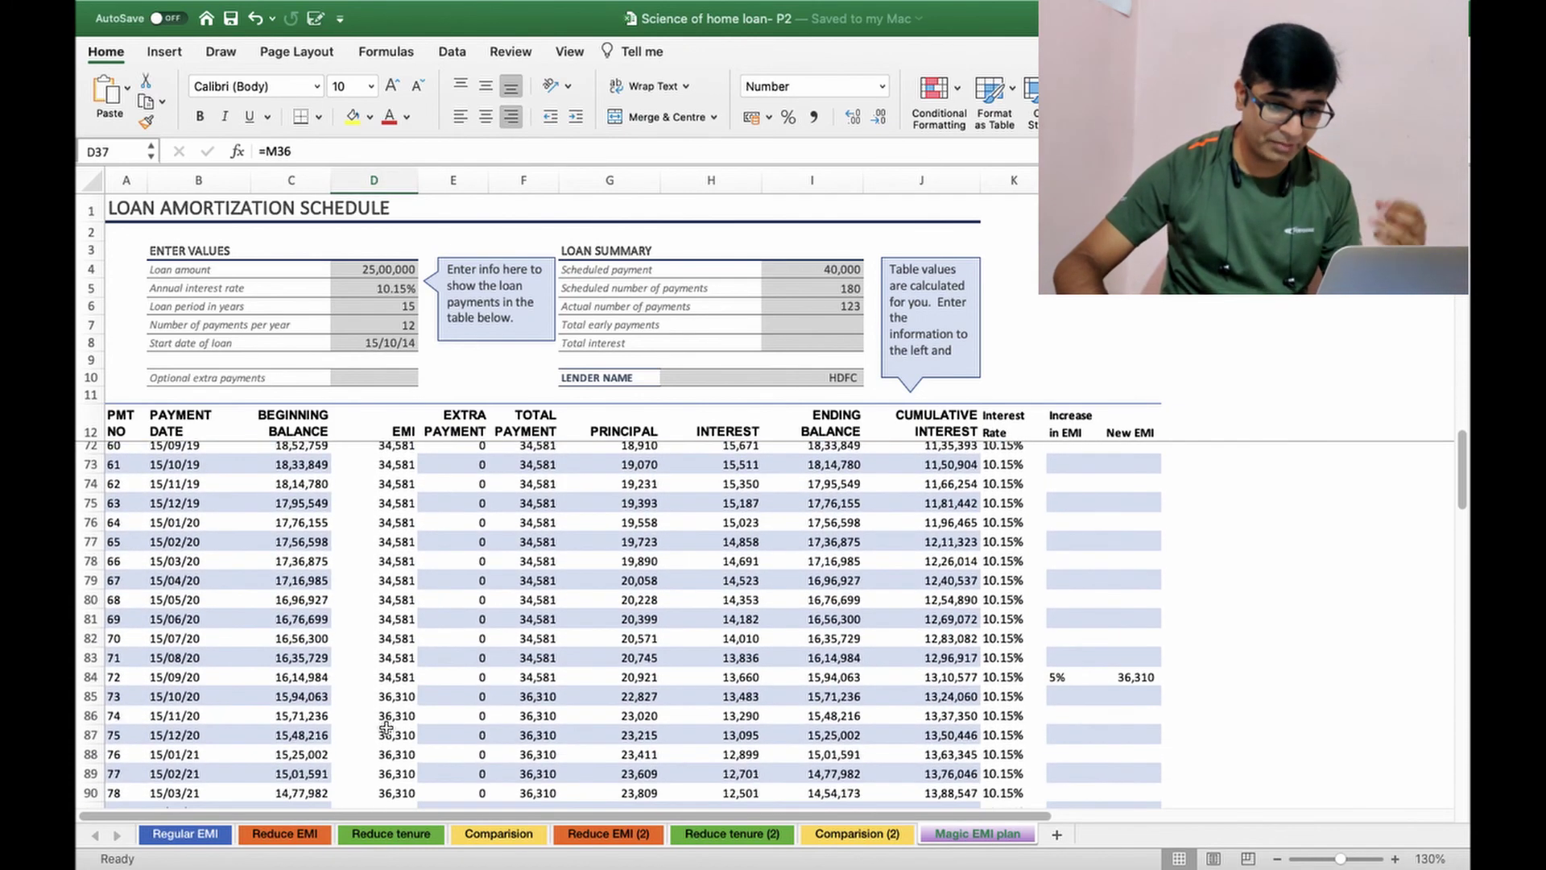
pyautogui.scroll(-4, 387, 727)
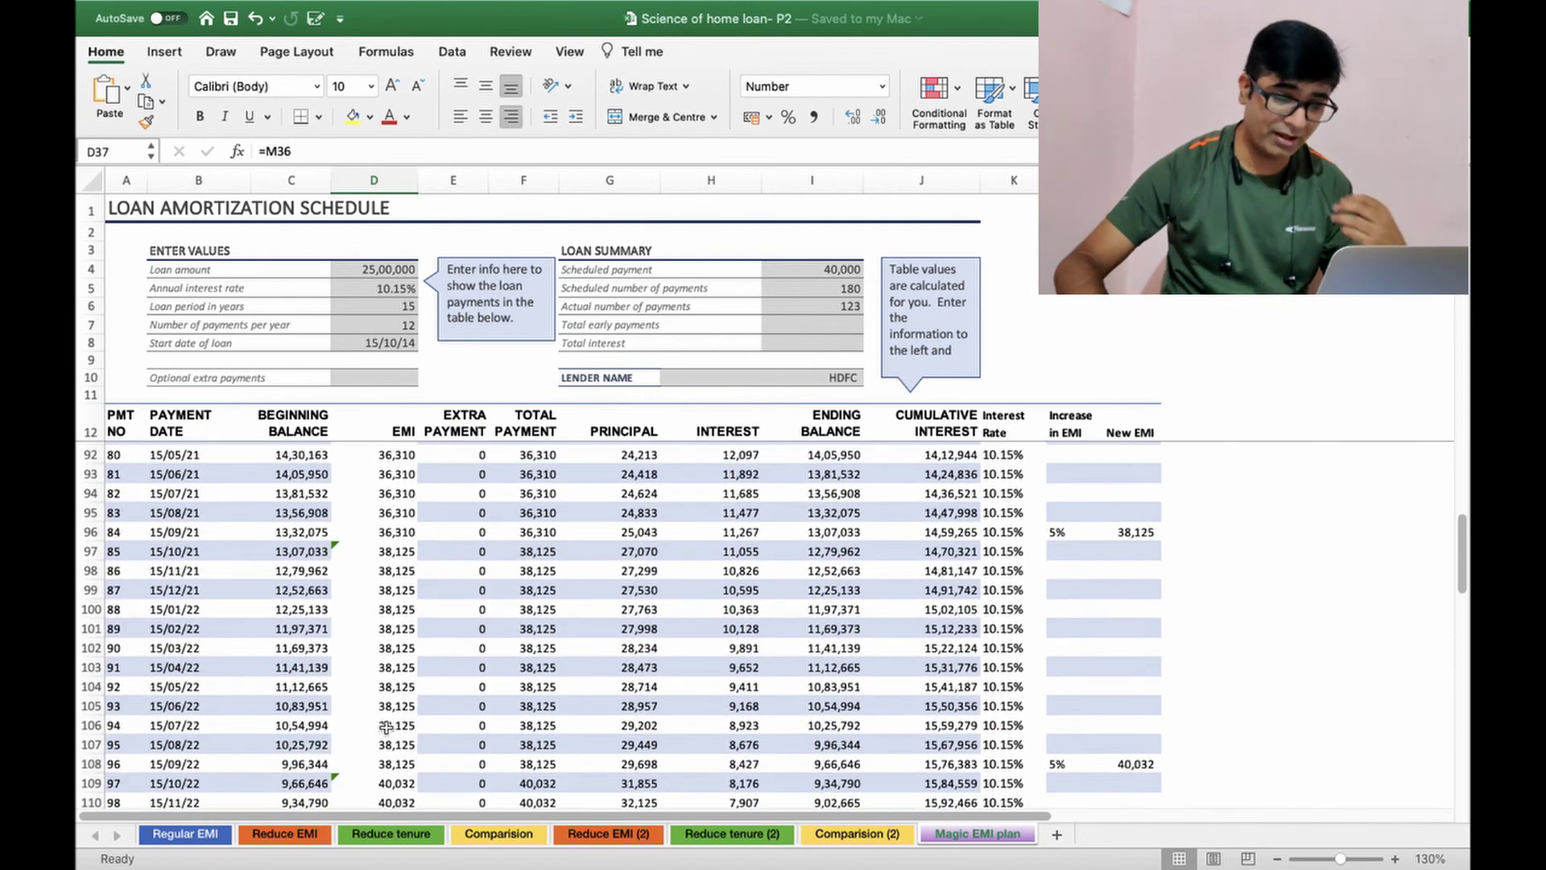
pyautogui.scroll(-4, 386, 727)
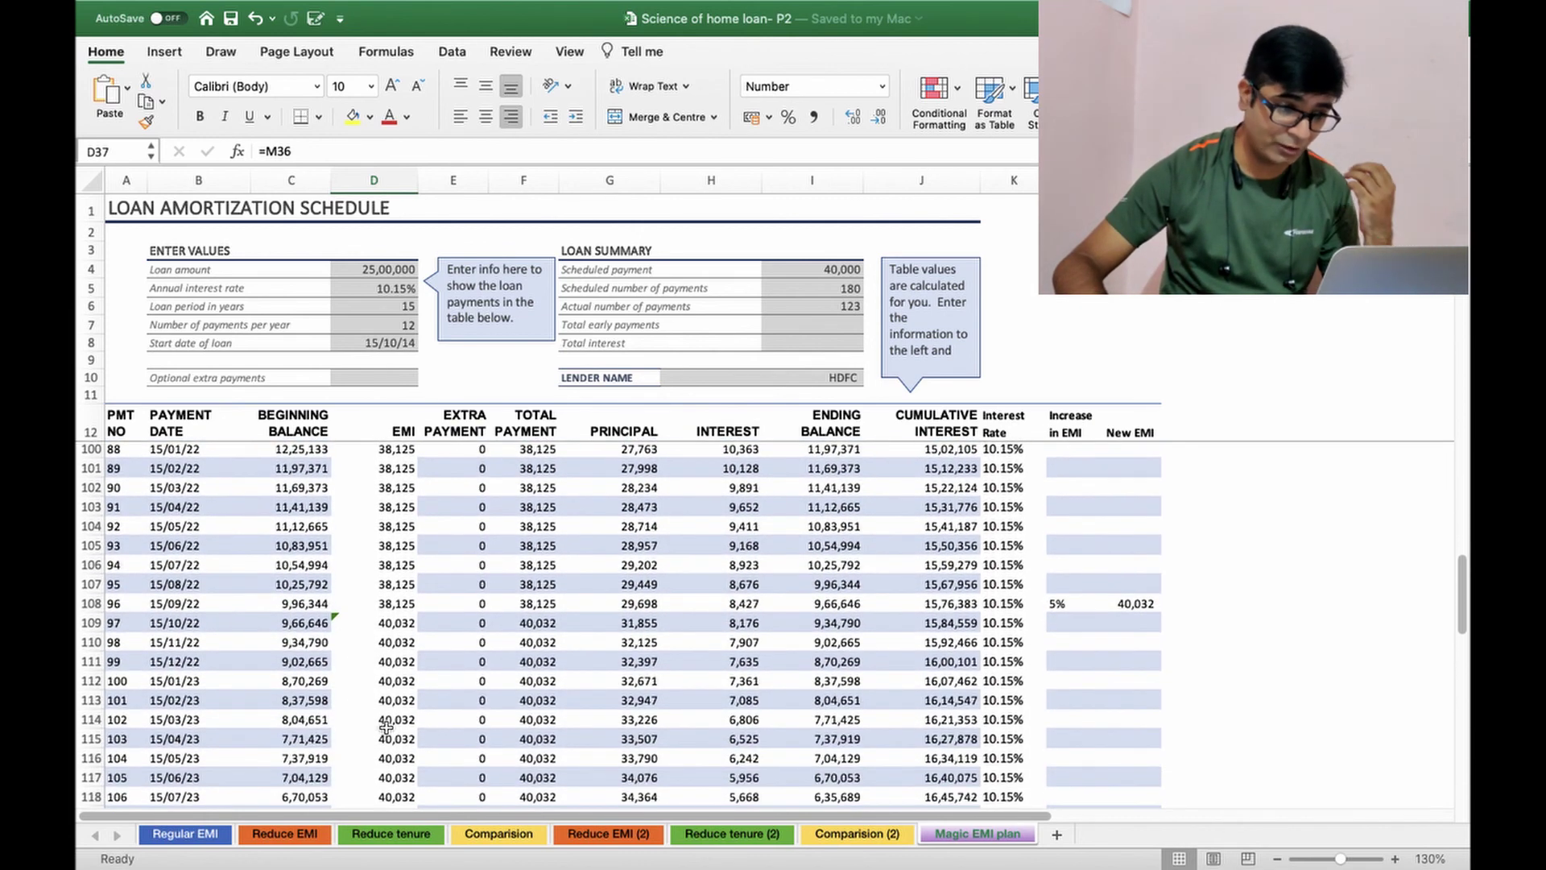
pyautogui.scroll(-7, 386, 727)
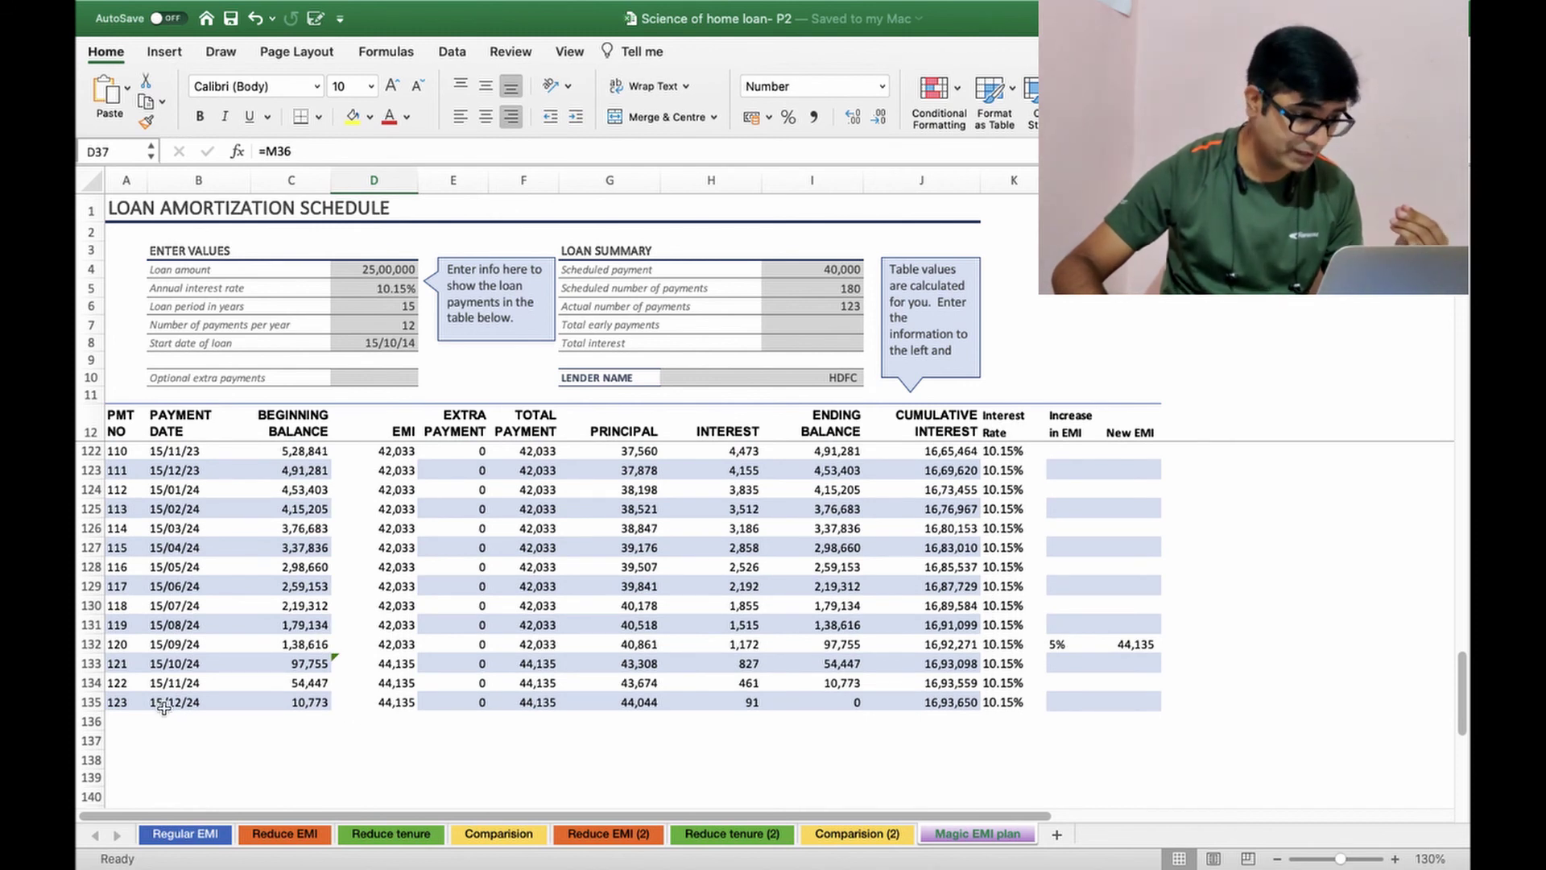
# Step: Check payment 120's interest rate and the final payment number, and compare the loan summary's scheduled and actual number of payments
pyautogui.click(1005, 645)
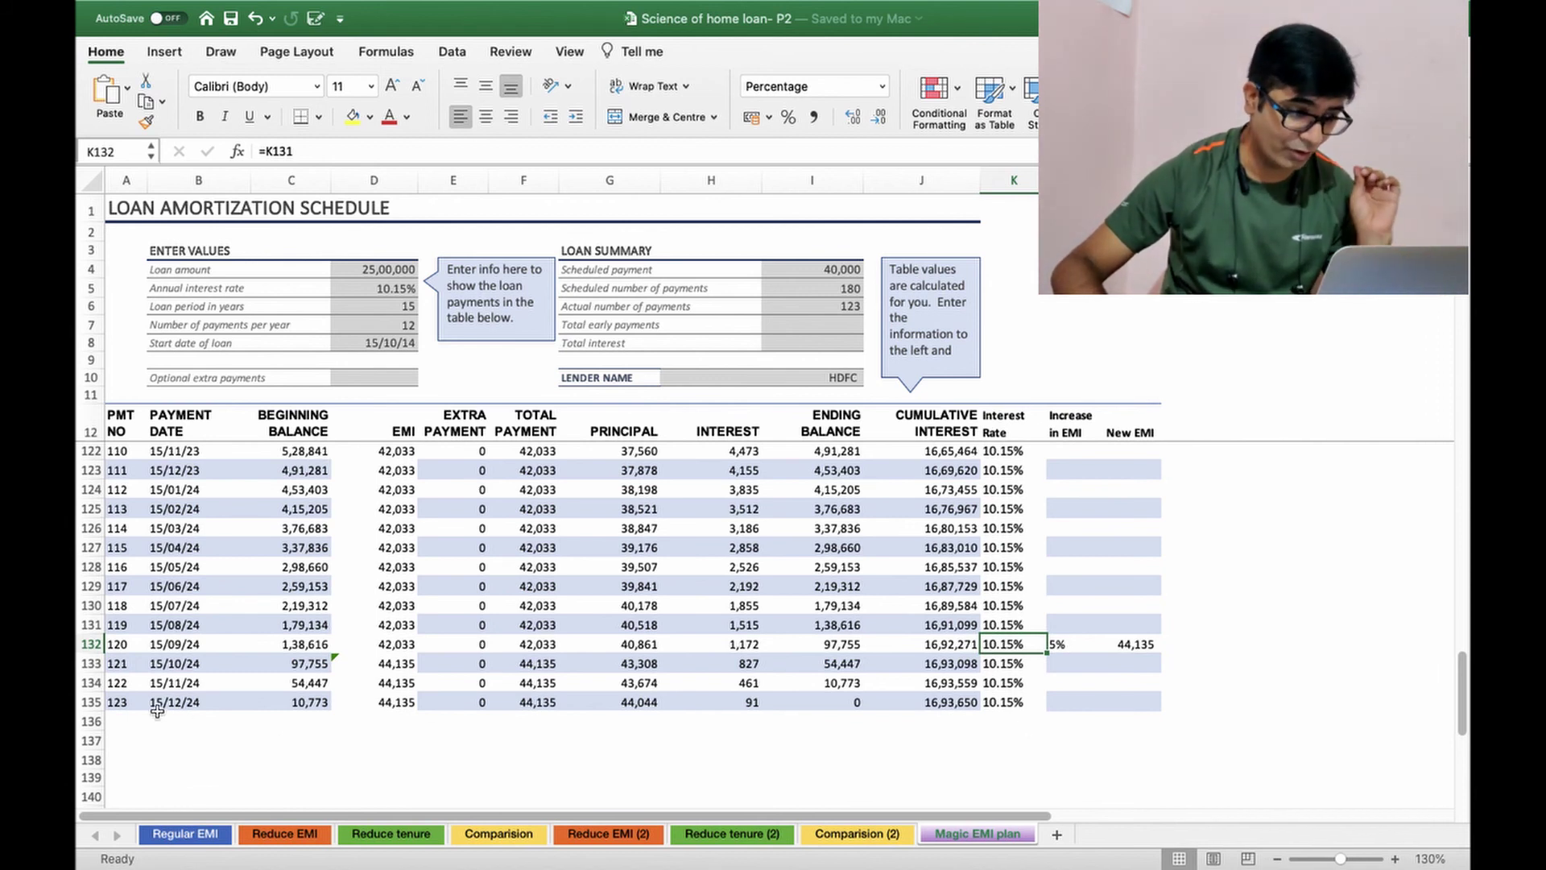
pyautogui.click(127, 702)
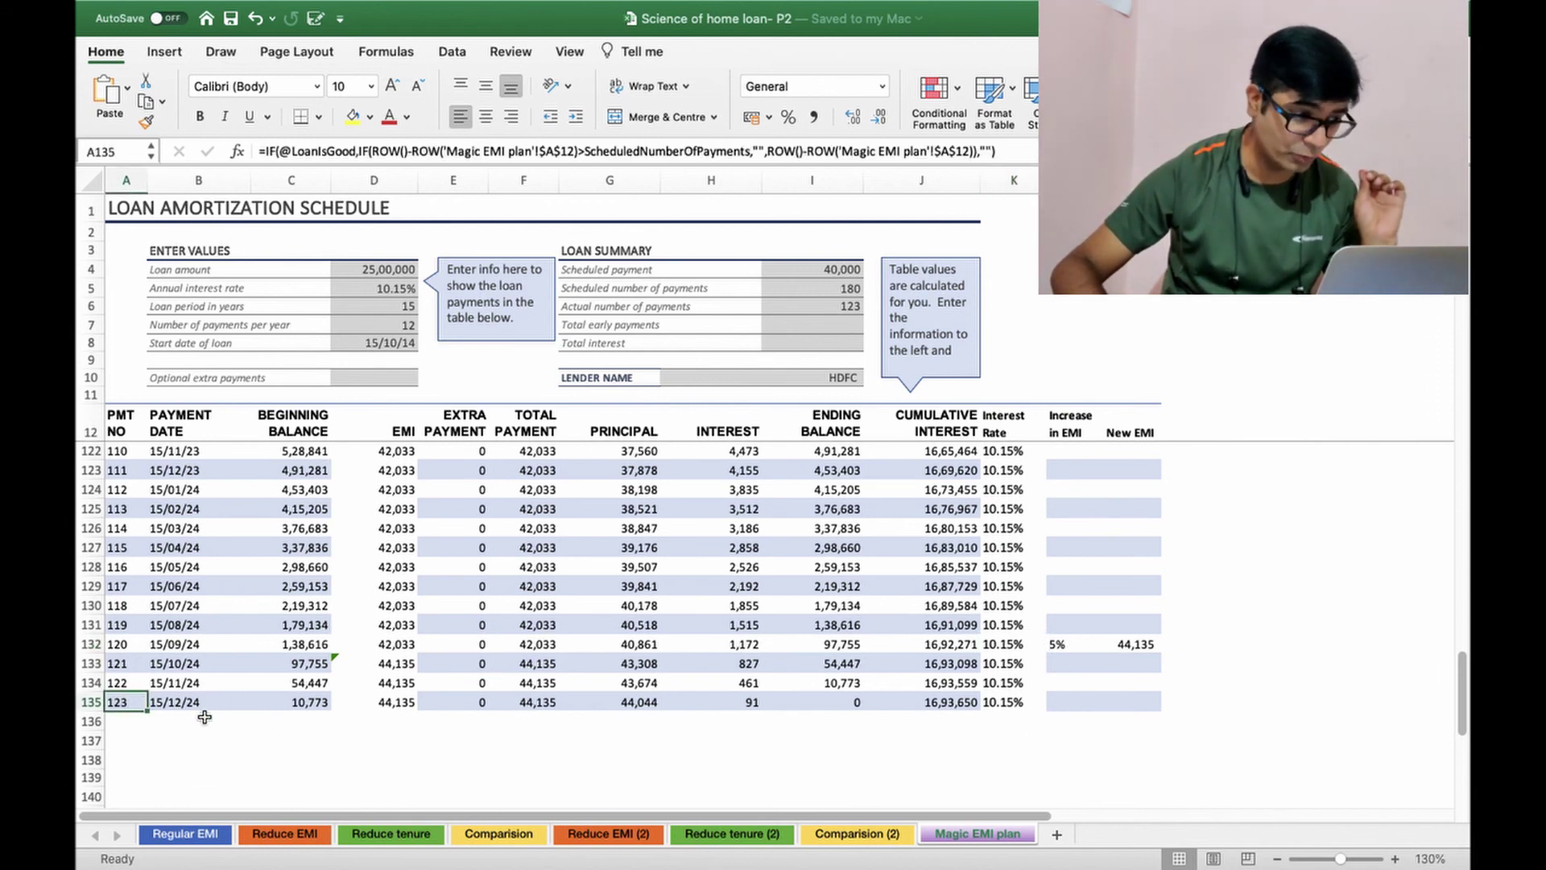
pyautogui.click(829, 288)
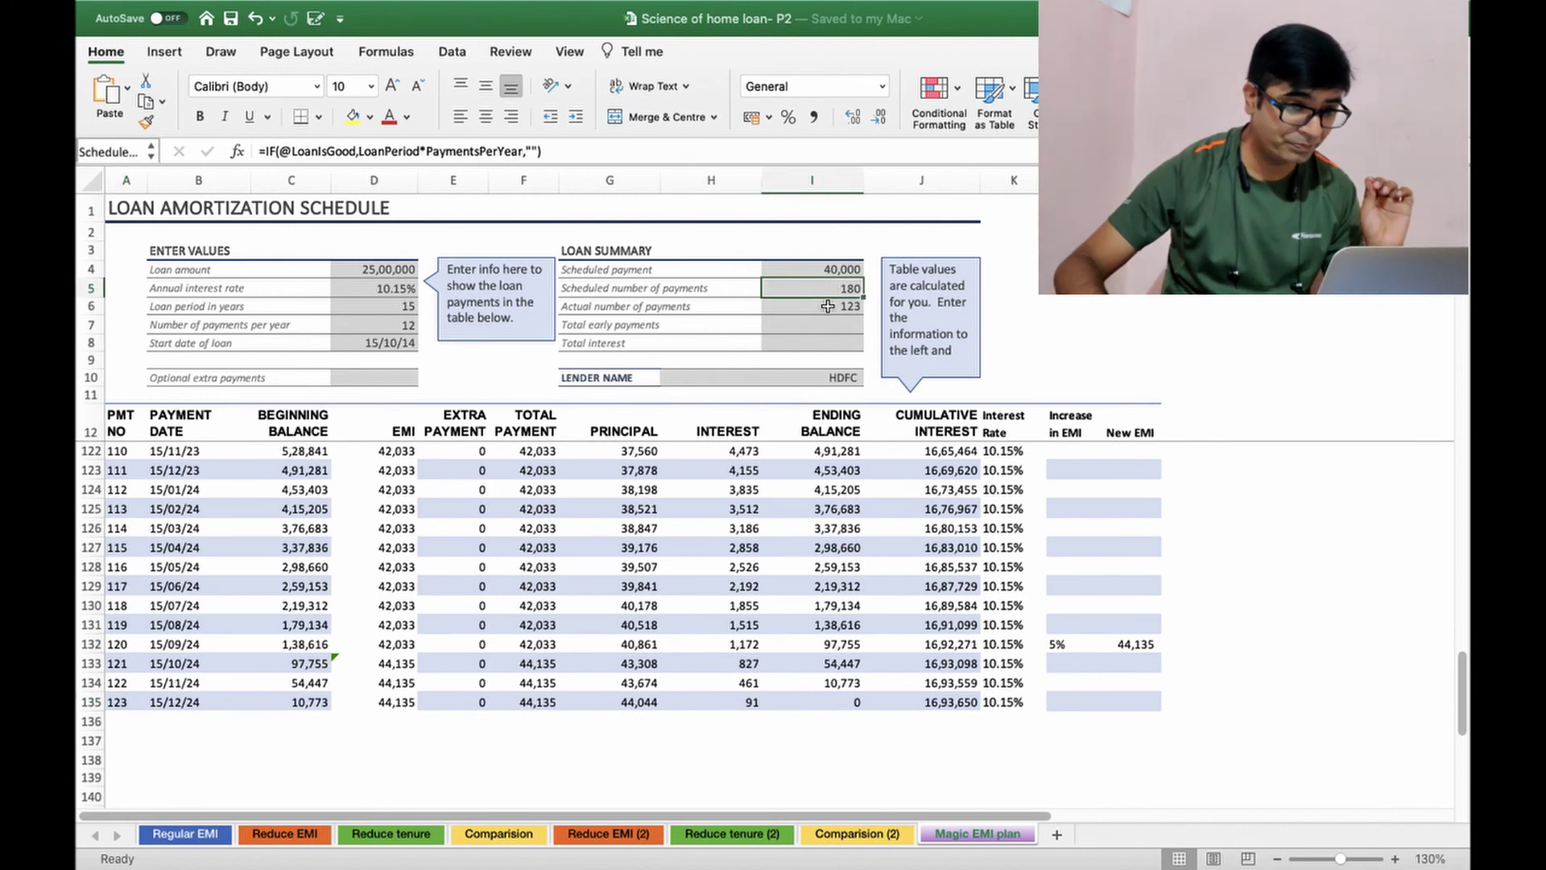
pyautogui.click(828, 307)
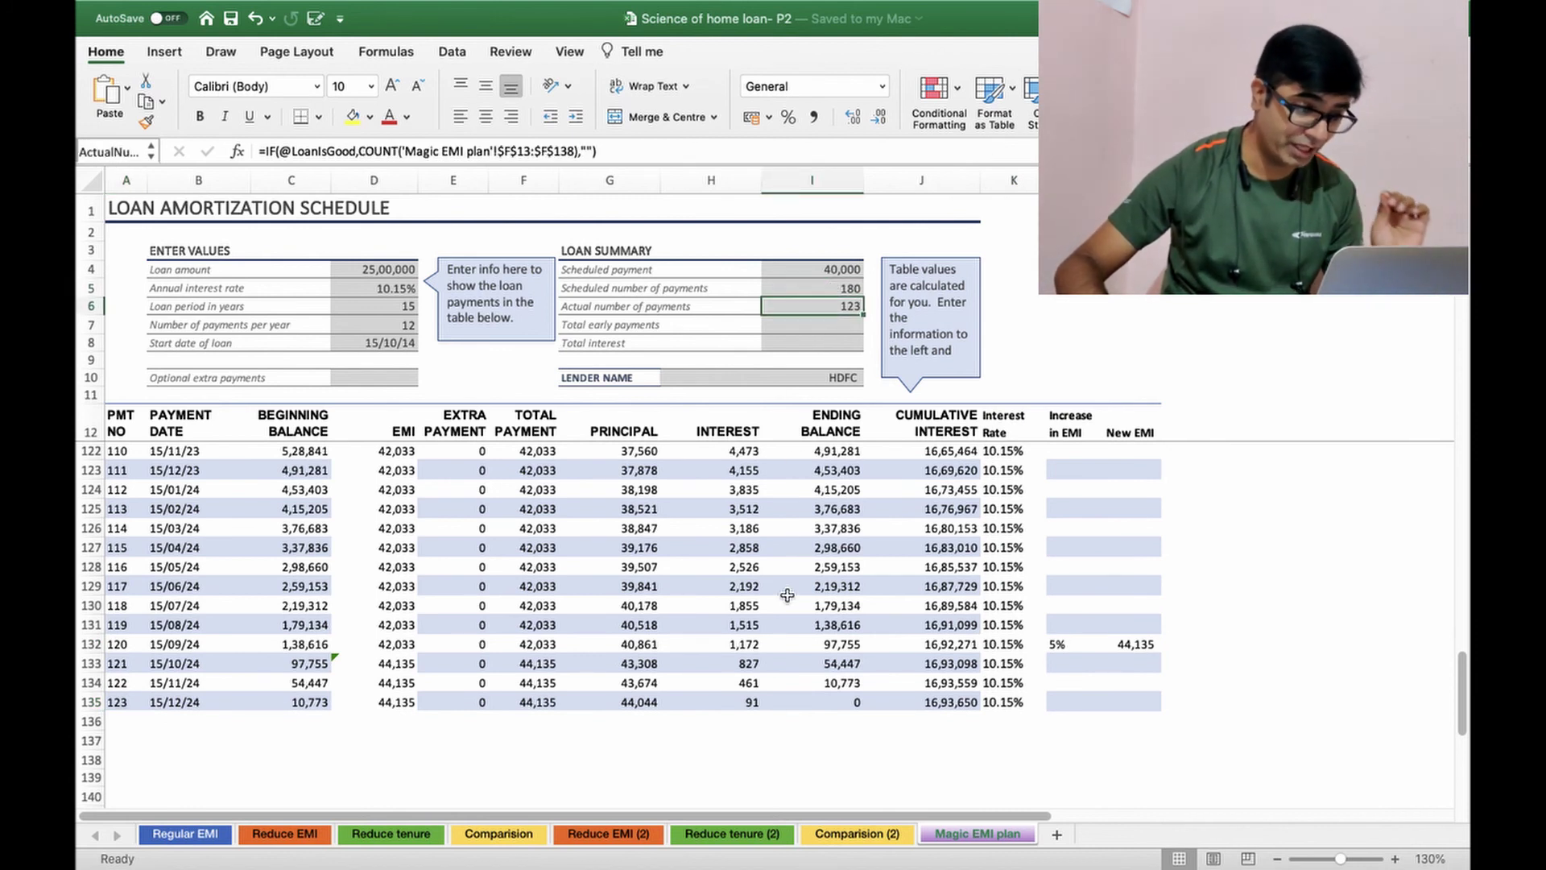